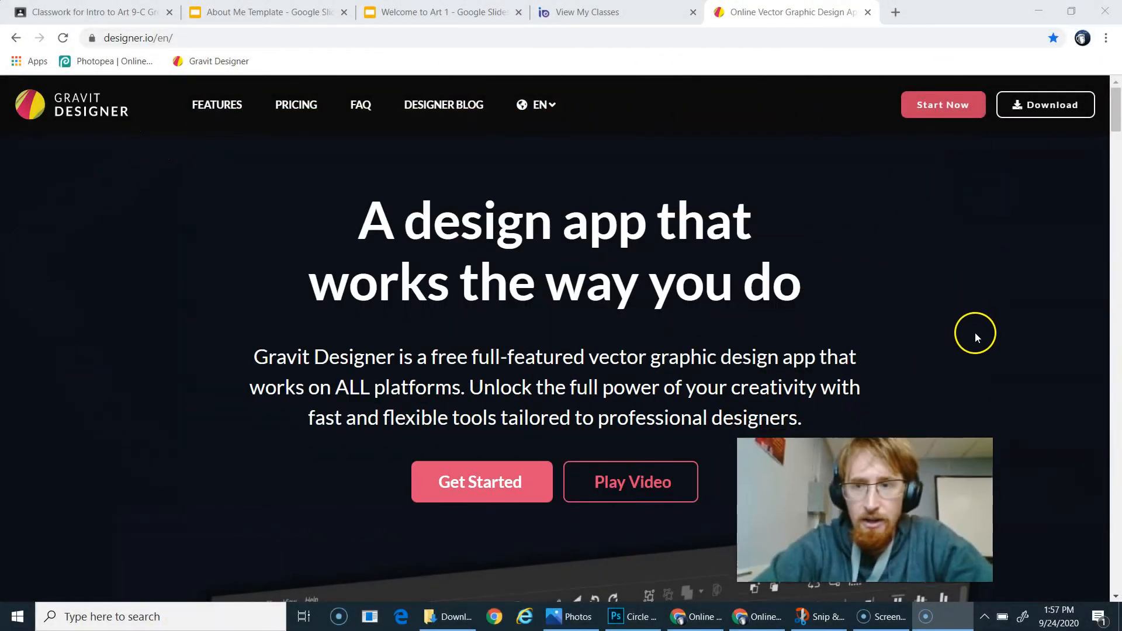
Step: Launch the Gravit Designer web app from its homepage and reload it at designer.gravit.io without the new-user parameters
click(931, 115)
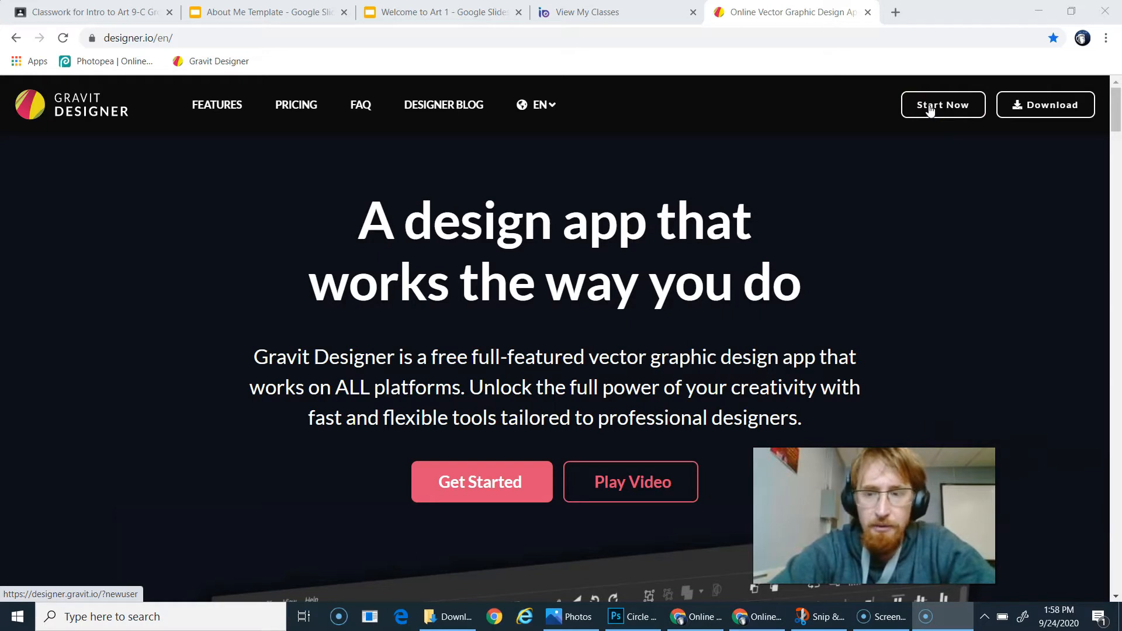
click(931, 111)
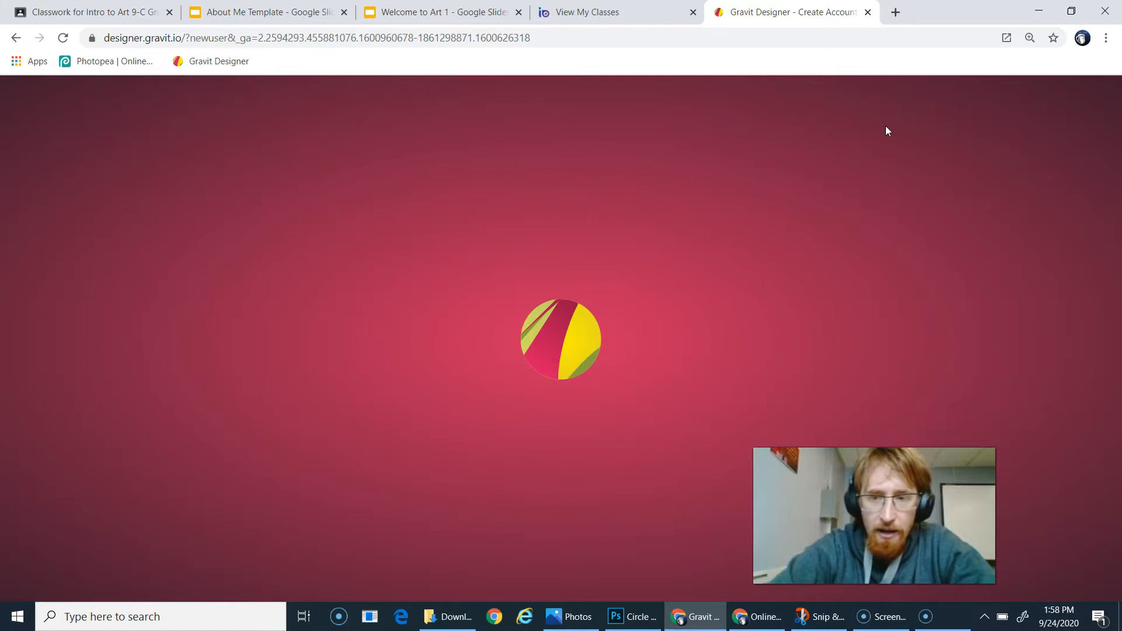
click(641, 43)
click(643, 44)
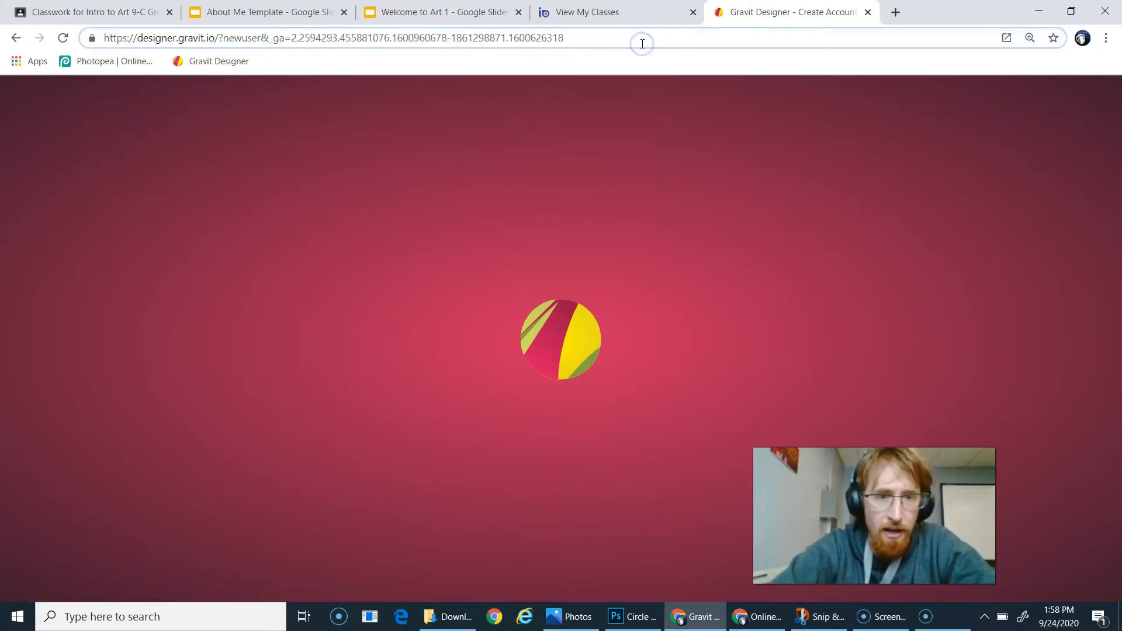
drag(645, 37, 213, 53)
key(BackSpace)
key(Return)
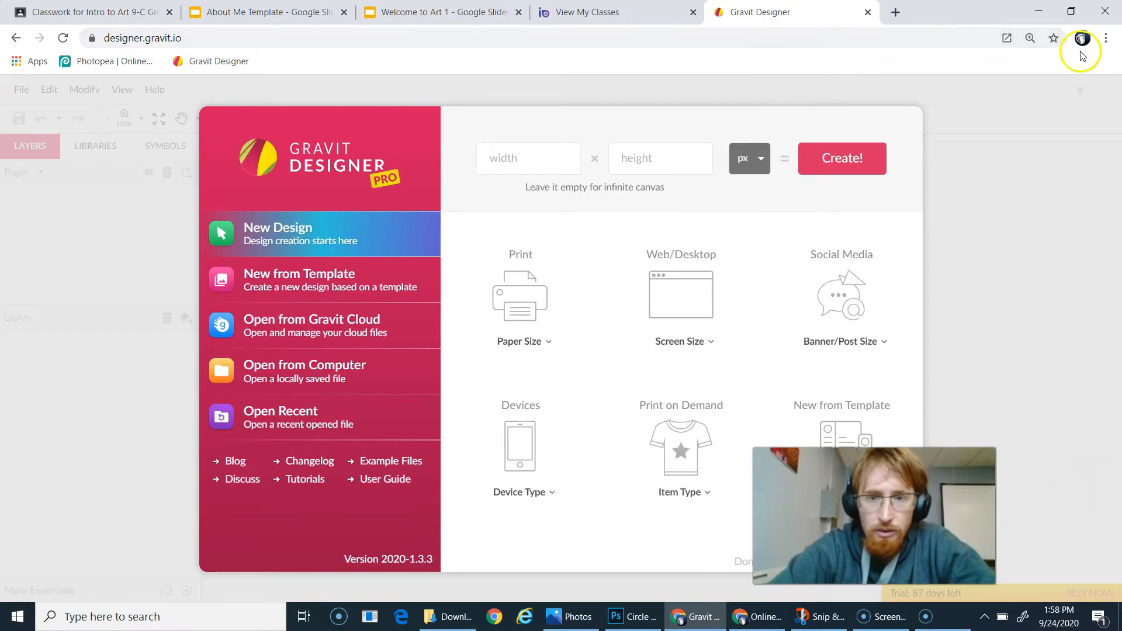
Step: Check the browser's bookmark options for showing the bookmarks bar
click(1106, 38)
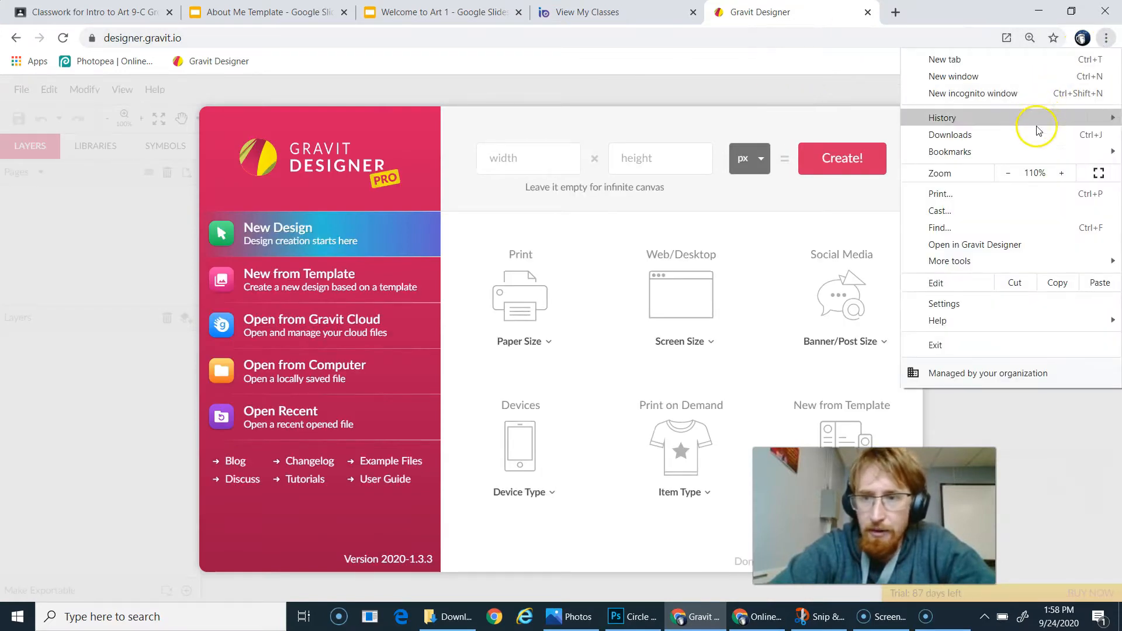
click(1035, 152)
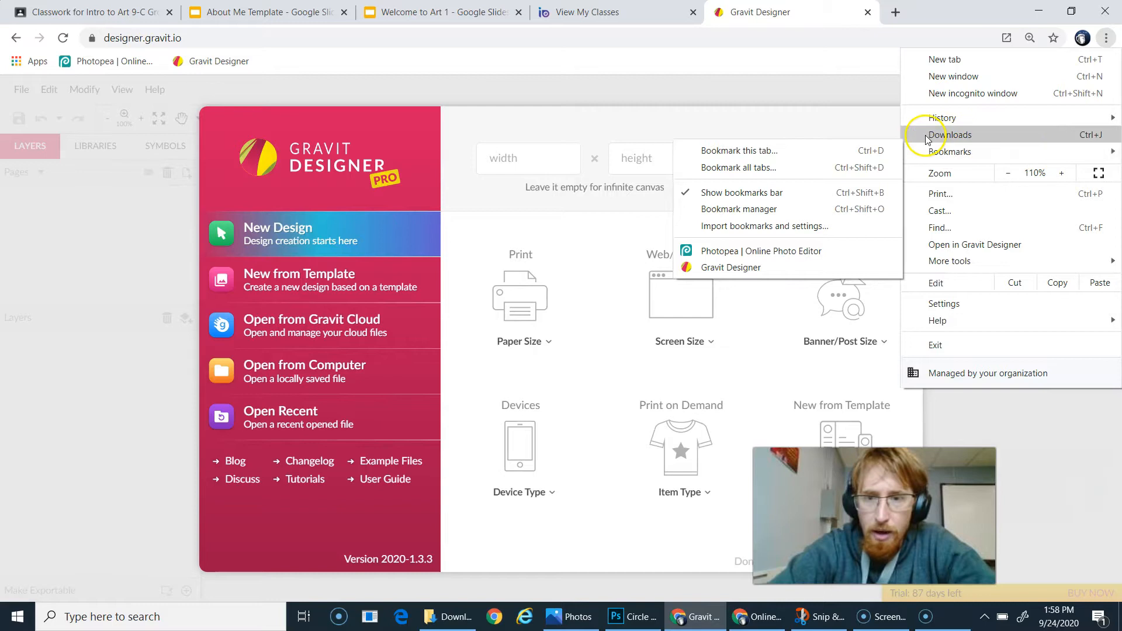
click(1105, 38)
click(1106, 38)
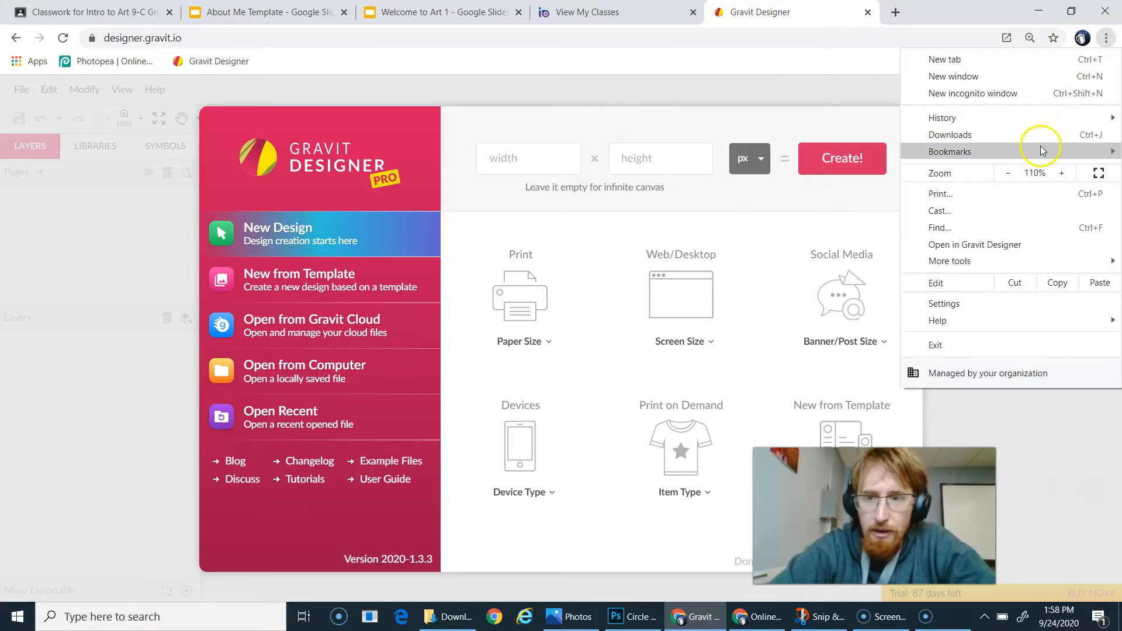
mouse_move(1039, 148)
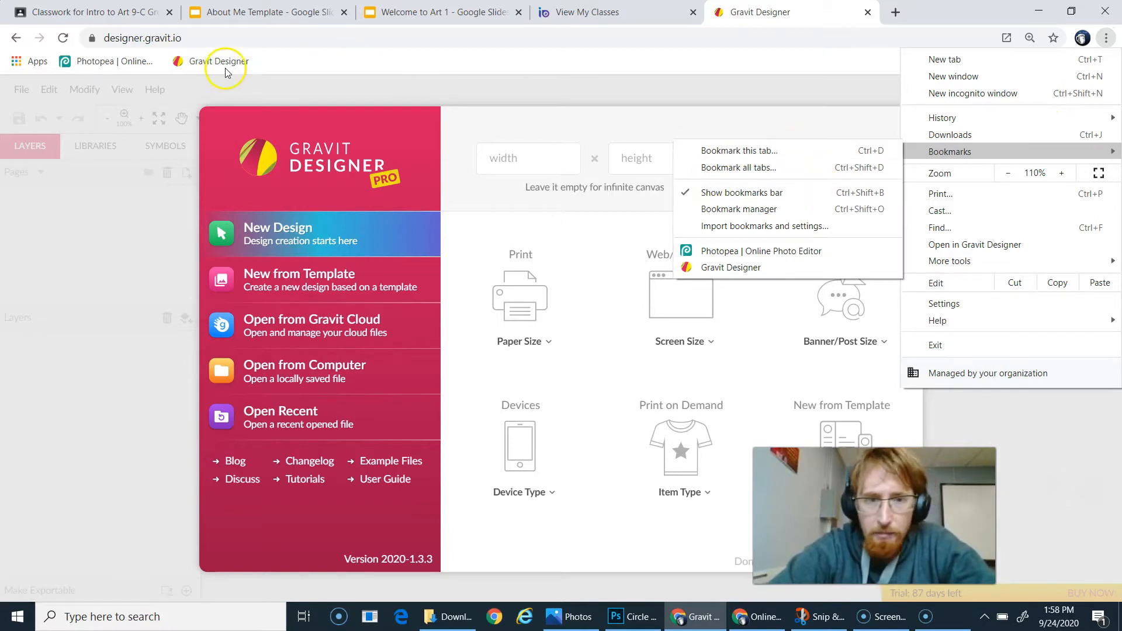
click(333, 66)
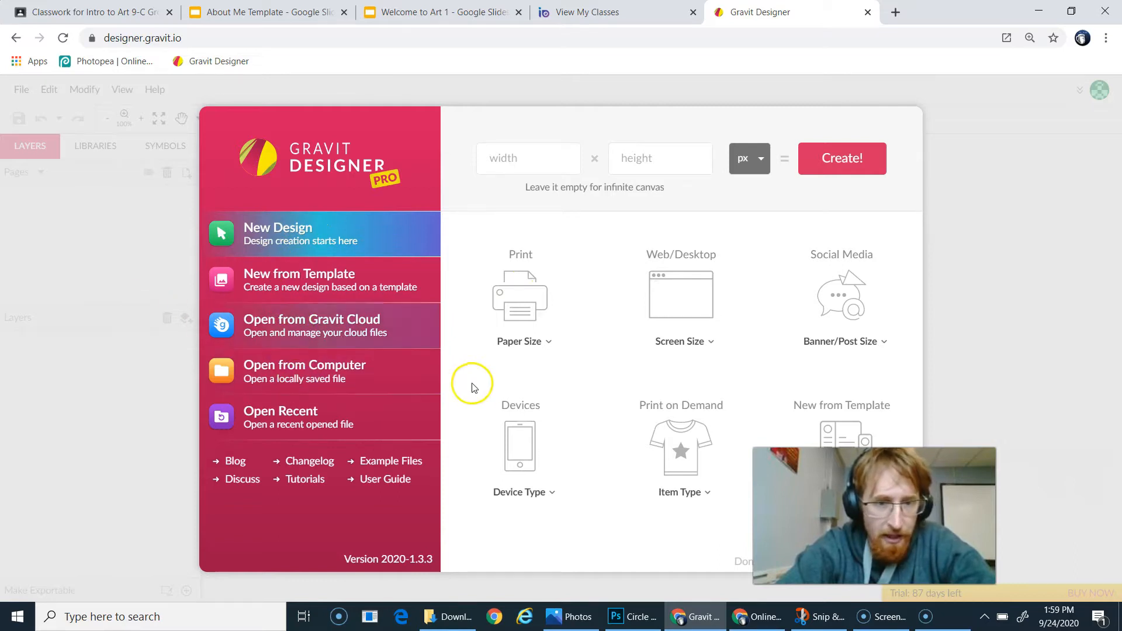
Step: View the designs saved in Gravit Cloud, and create a new design with the Instagram Post preset (1080x1080 px)
click(272, 326)
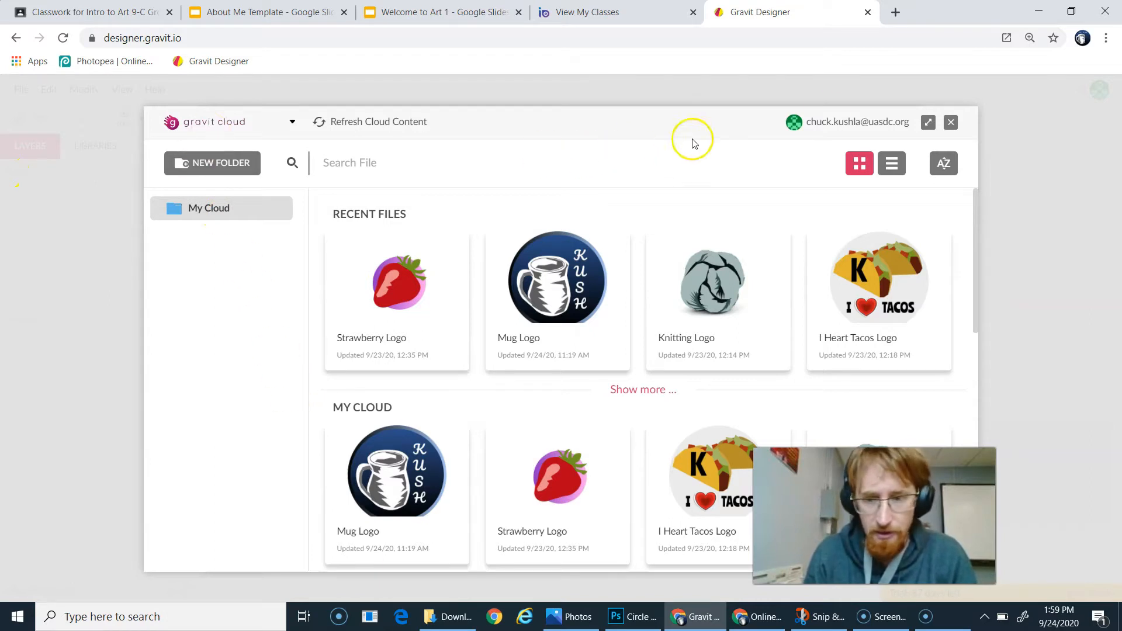
click(951, 124)
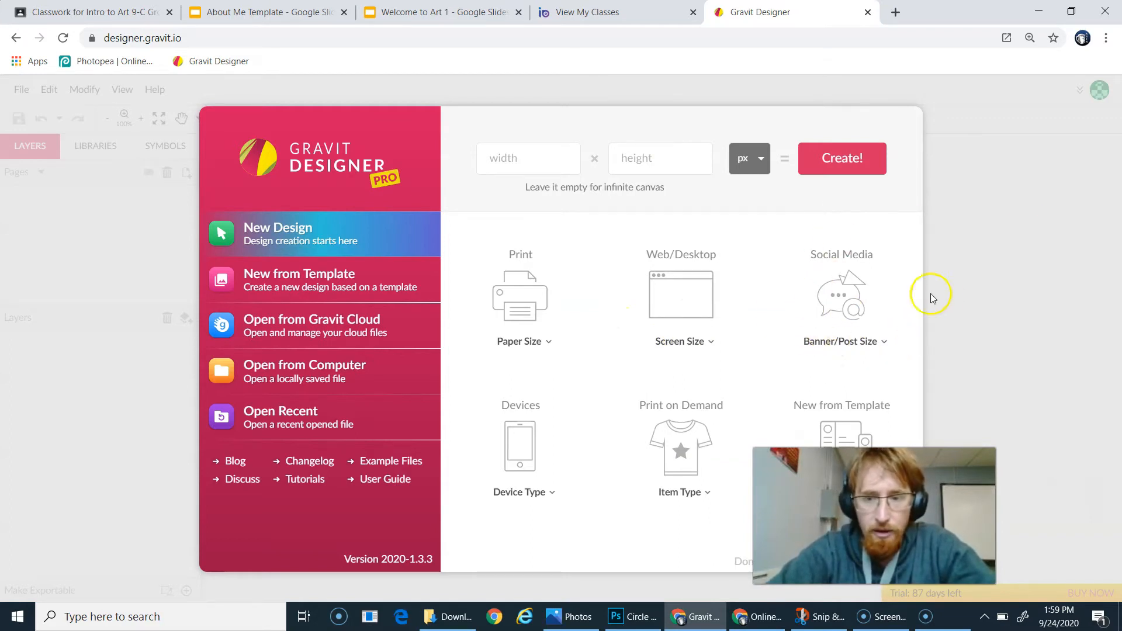
click(848, 292)
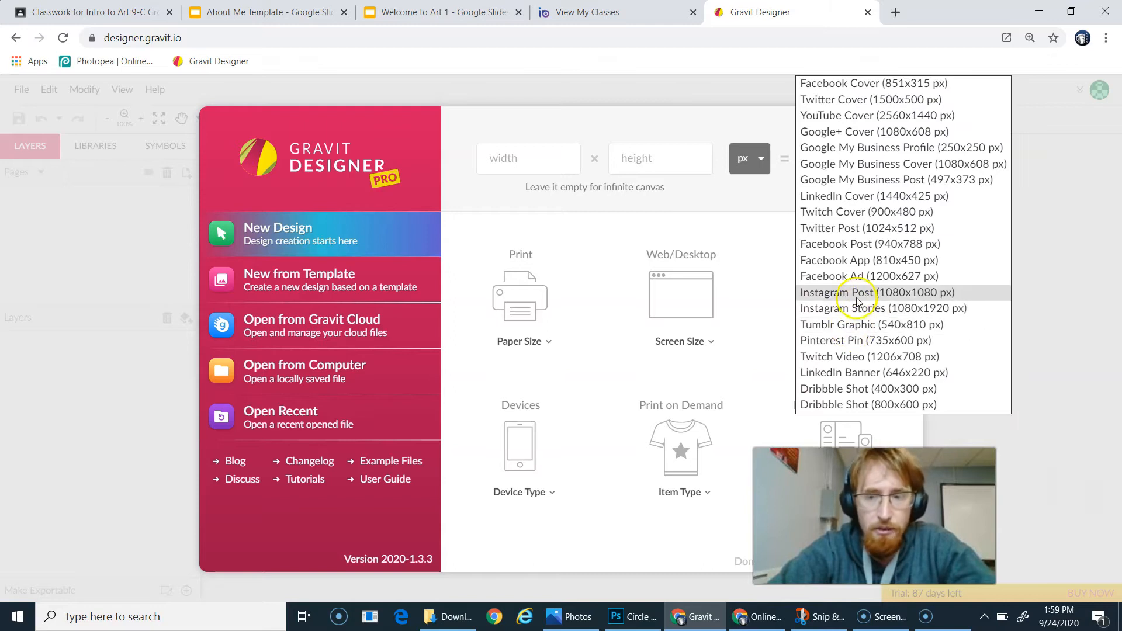
click(861, 294)
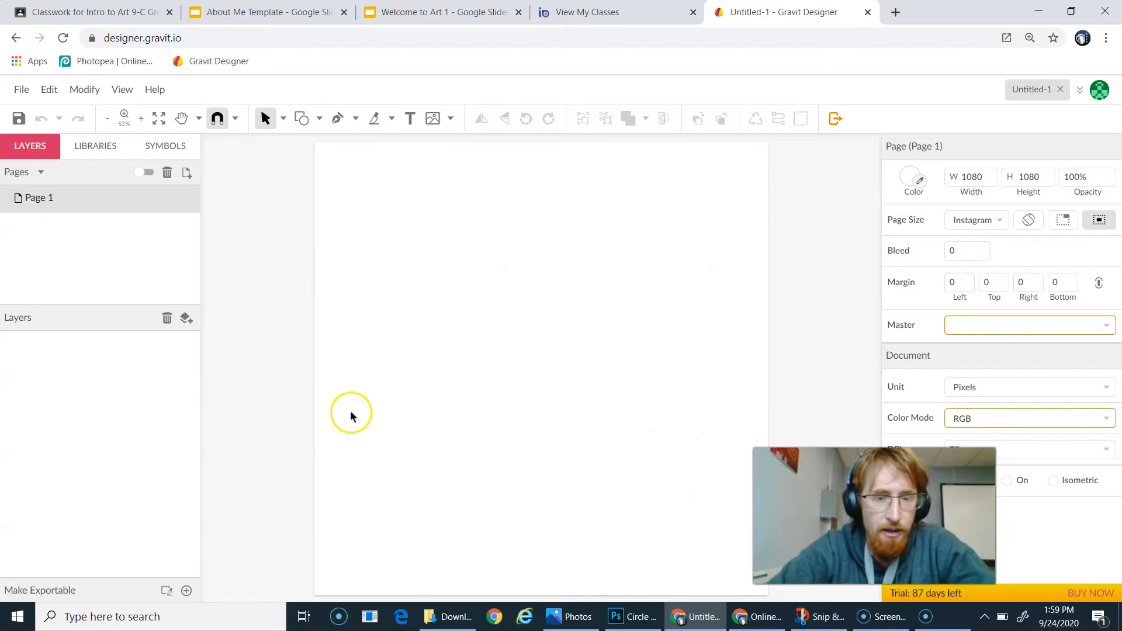
Step: Switch to Google Classroom and expand the Strawberry Icon Practice assignment in the Digital Art 11/12-C classwork
click(115, 17)
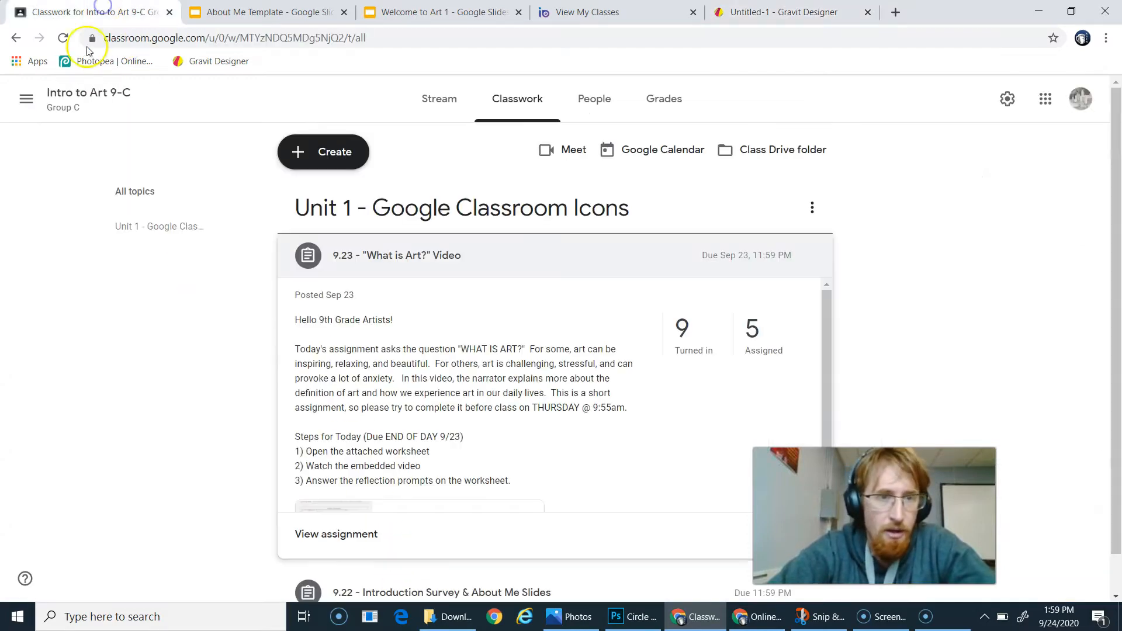
click(30, 99)
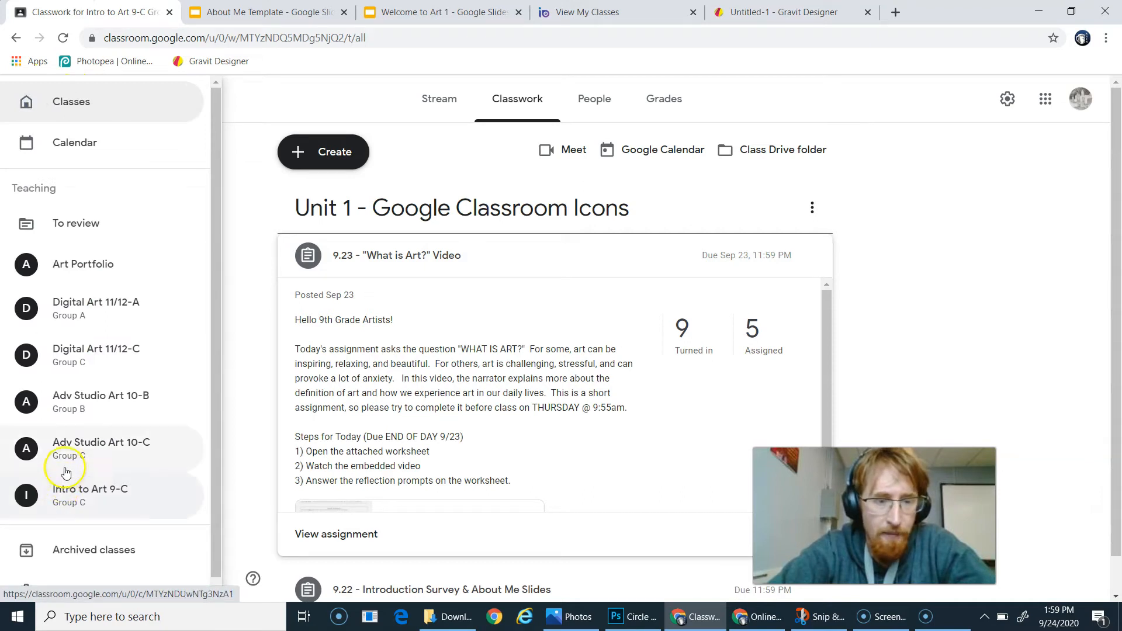
click(102, 360)
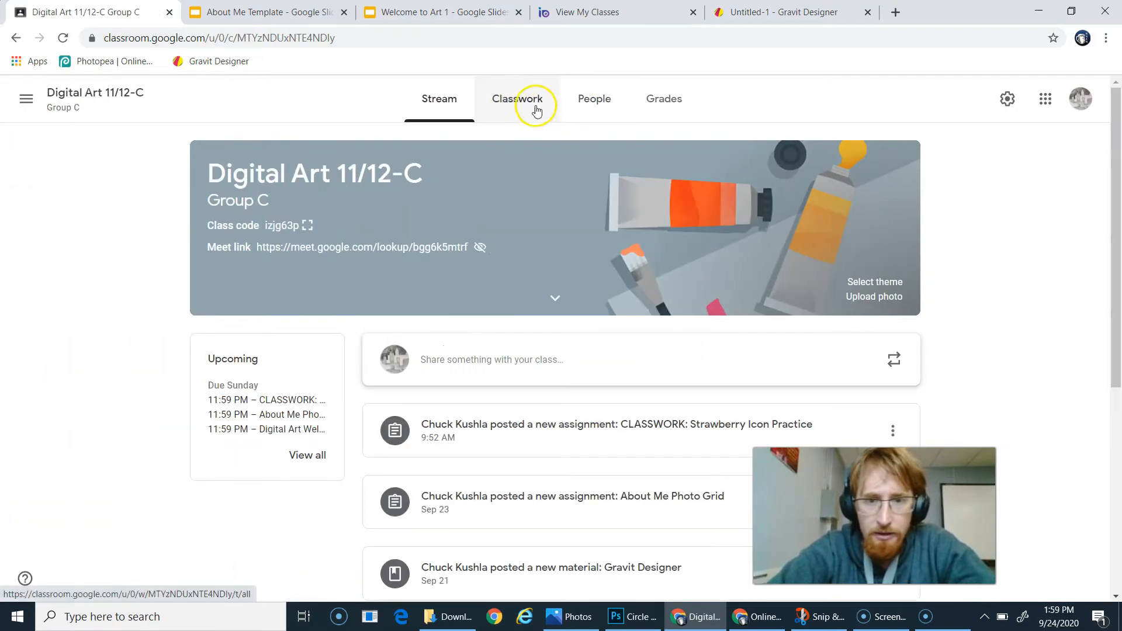
click(536, 111)
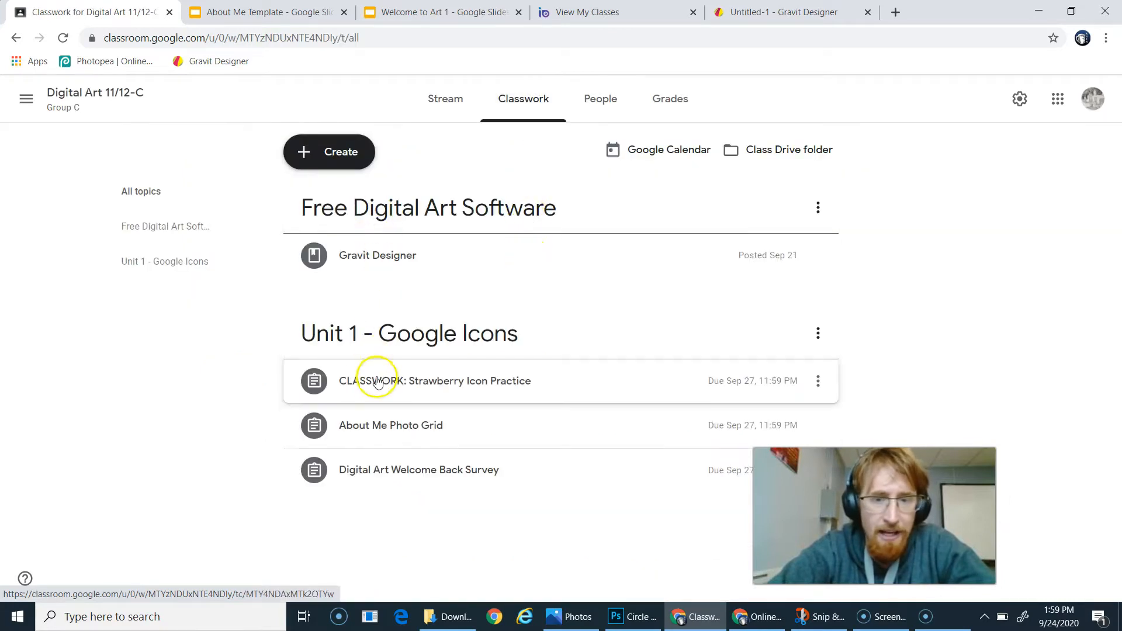
click(377, 381)
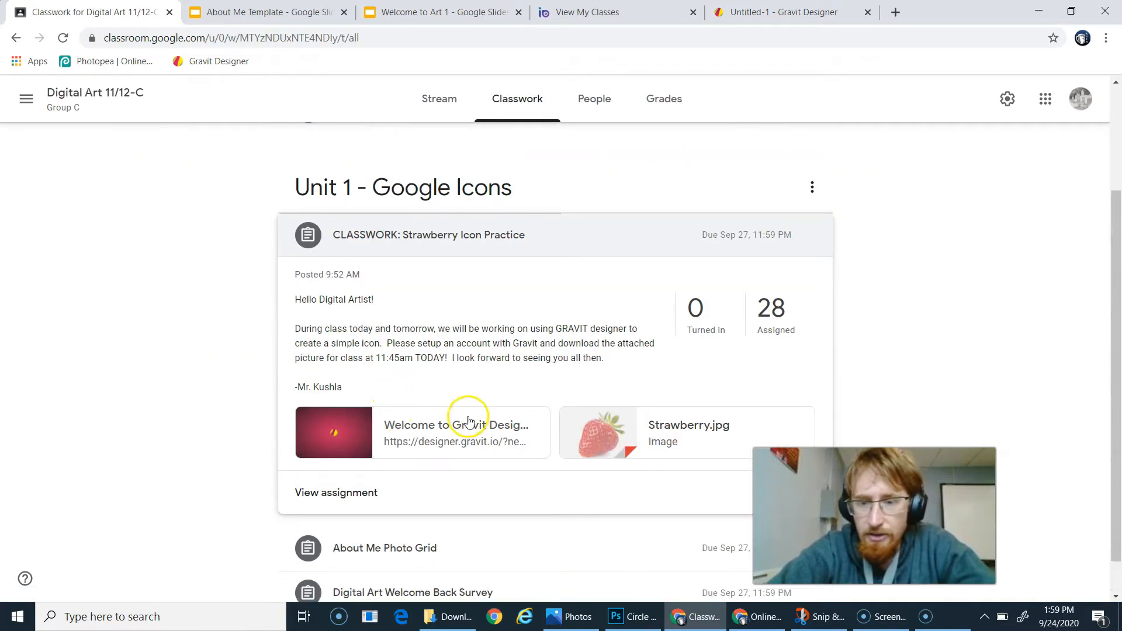
Step: Open the attached Strawberry.jpg and copy the image to the clipboard
click(636, 453)
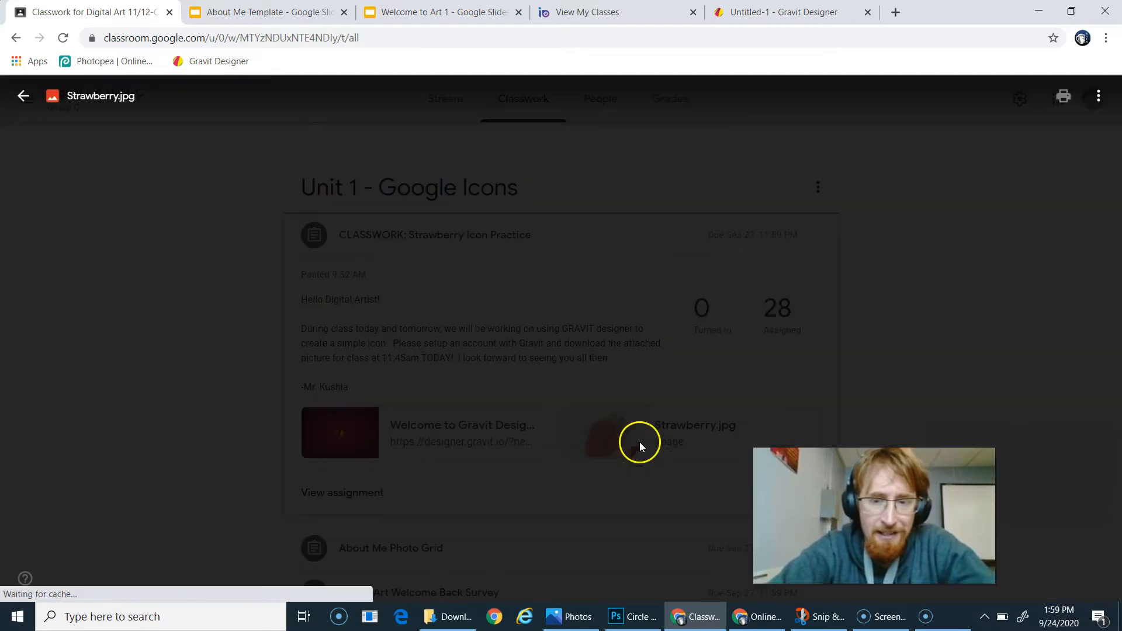
right_click(547, 313)
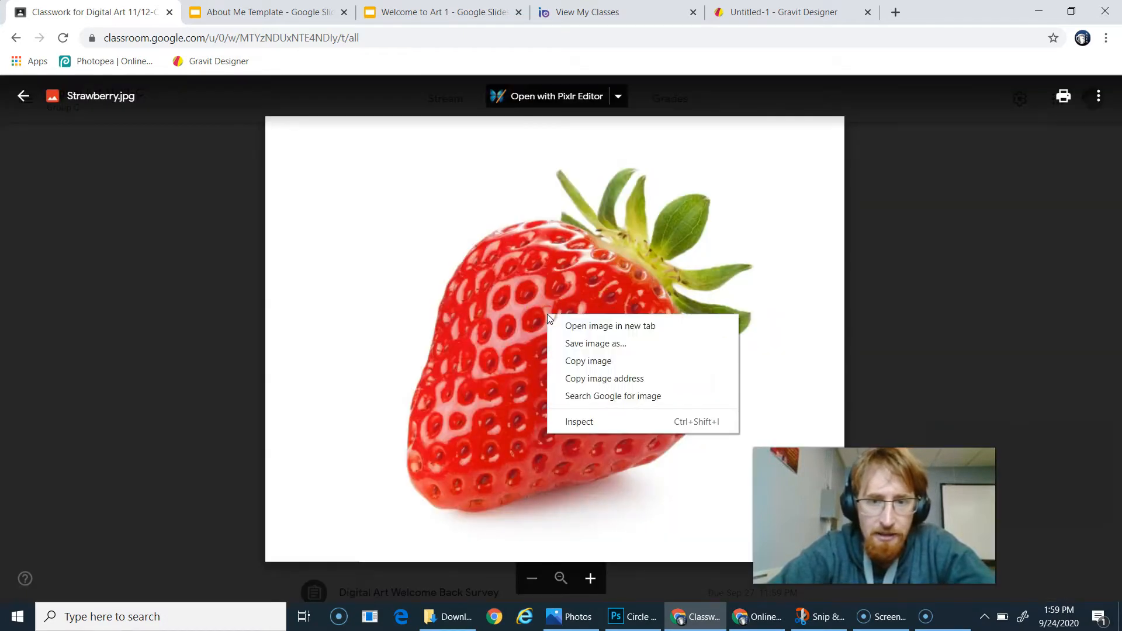
click(580, 370)
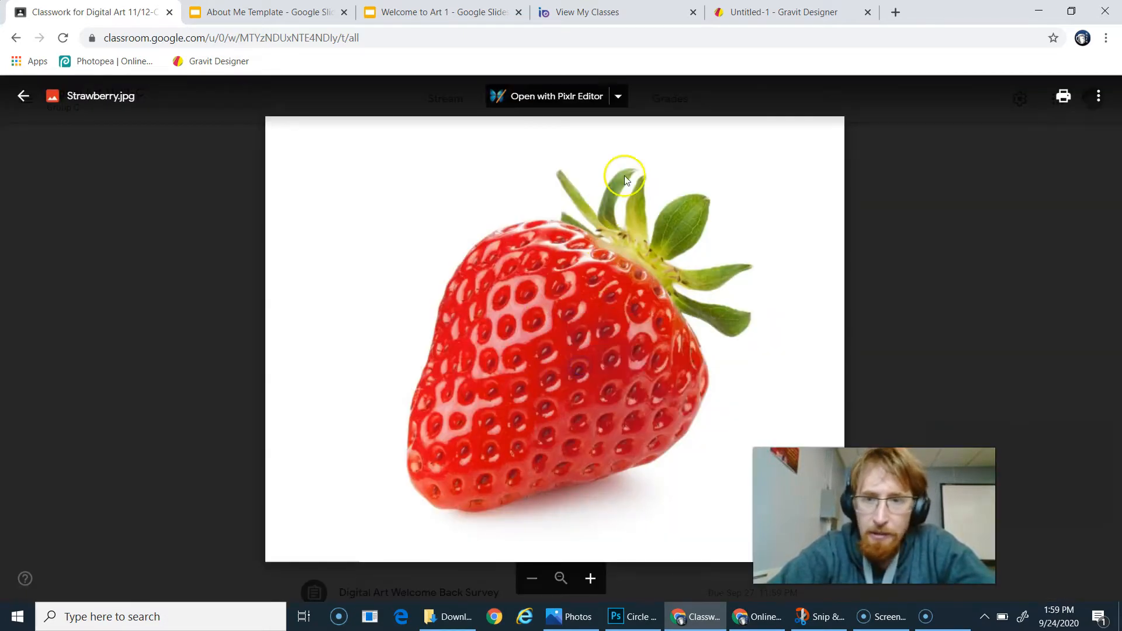
Step: Switch back to Gravit Designer and paste the copied strawberry image onto the empty page
click(751, 13)
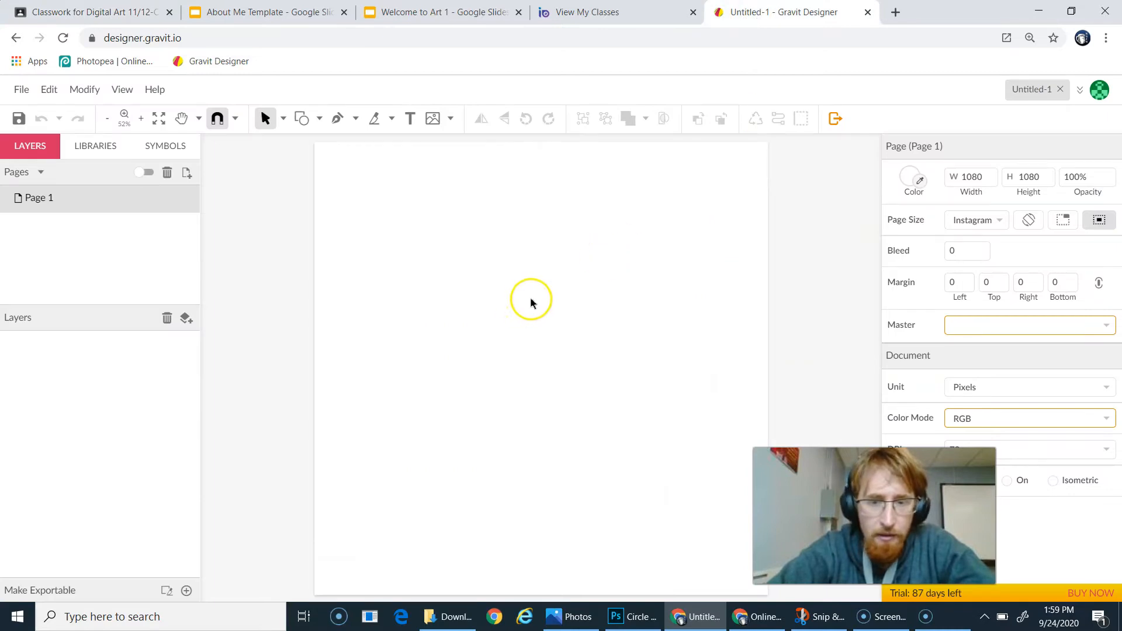
right_click(452, 299)
click(49, 90)
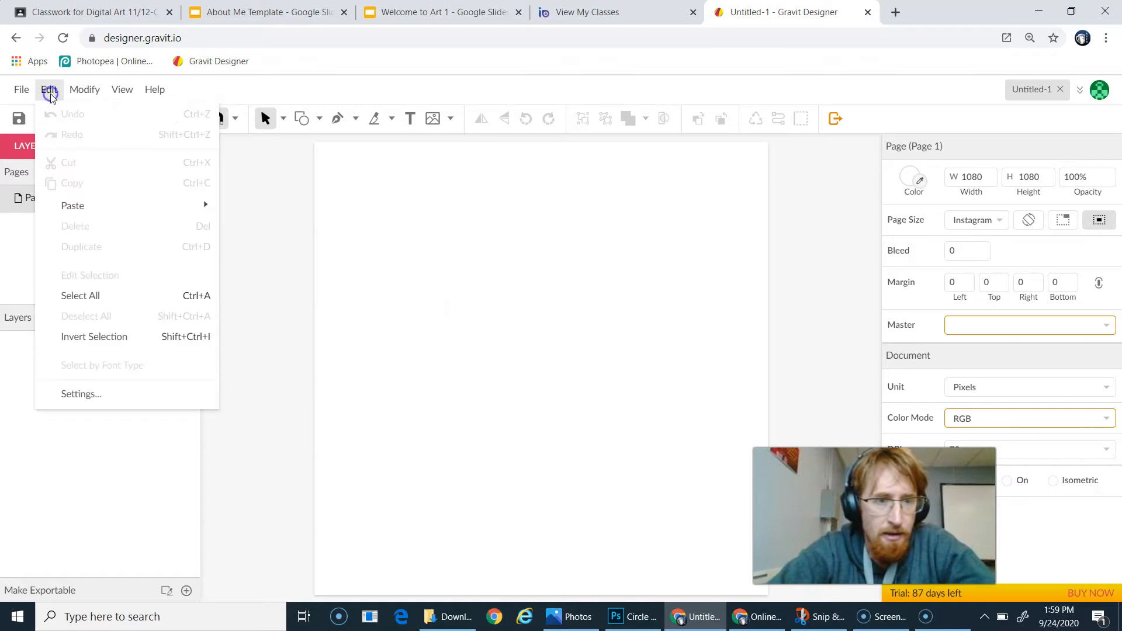
mouse_move(105, 206)
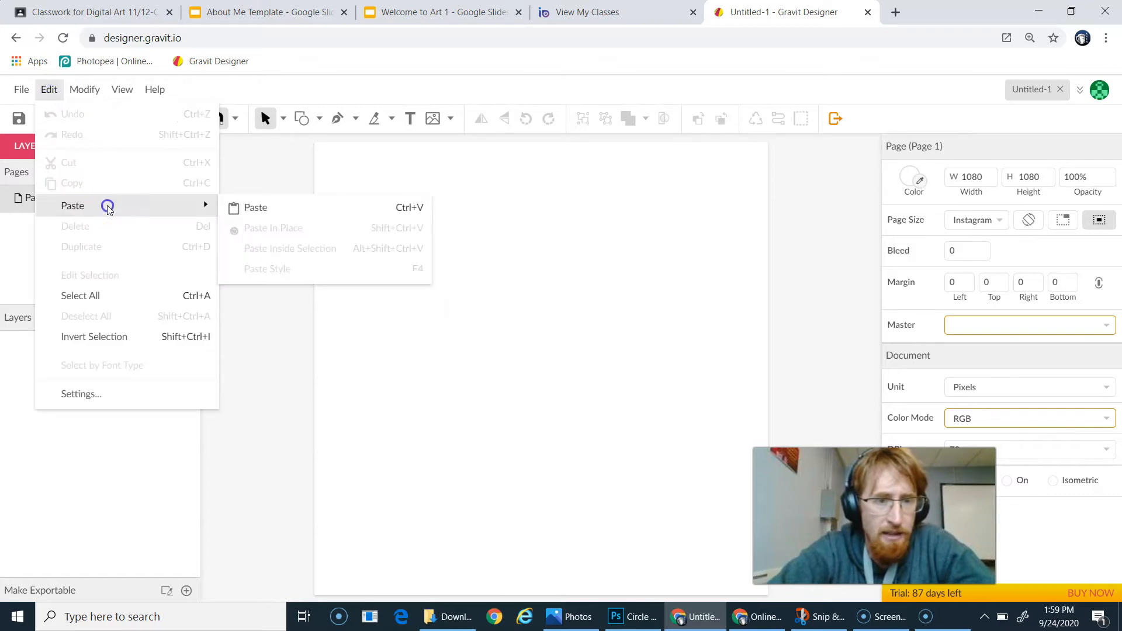
click(287, 217)
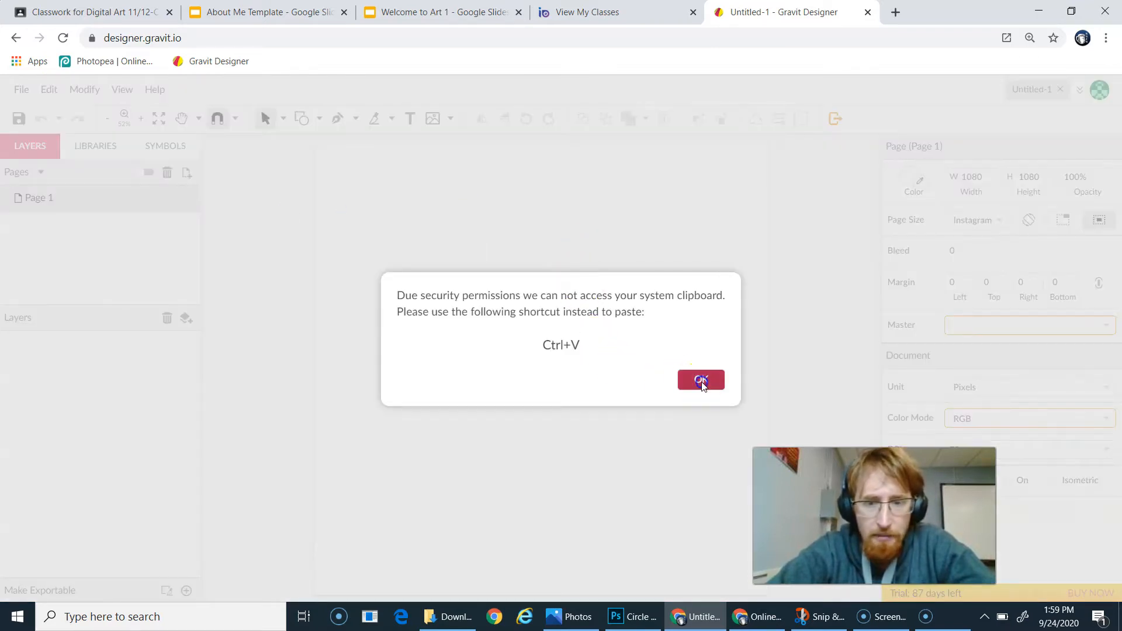
click(701, 380)
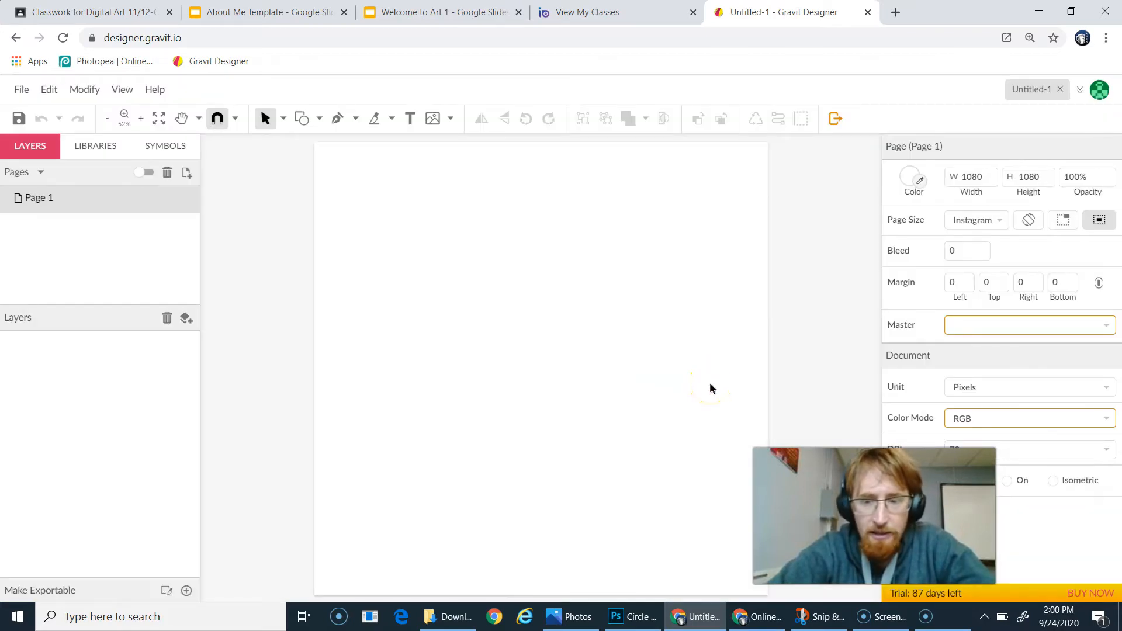
key(ctrl+v)
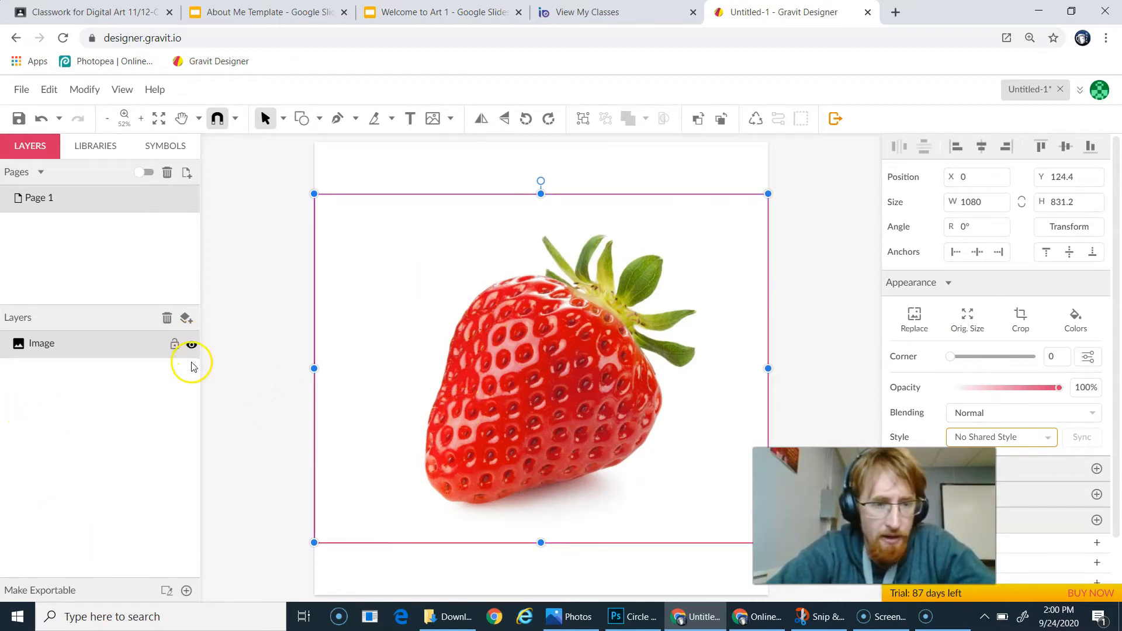
Step: Toggle the strawberry image layer's visibility off and back on
mouse_move(192, 348)
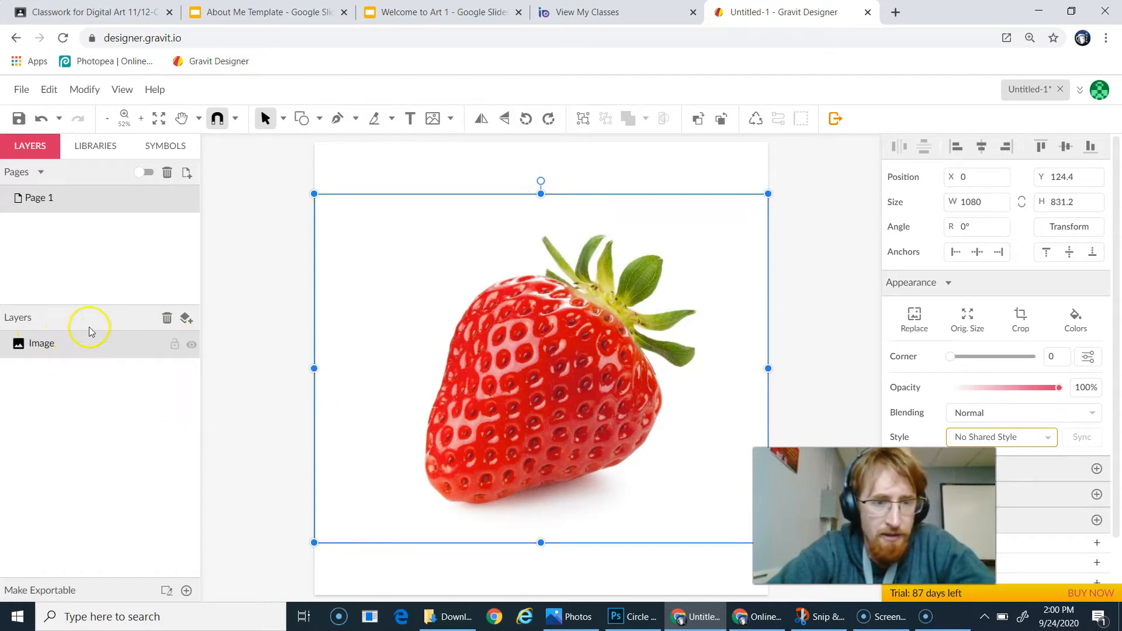
click(192, 344)
click(191, 345)
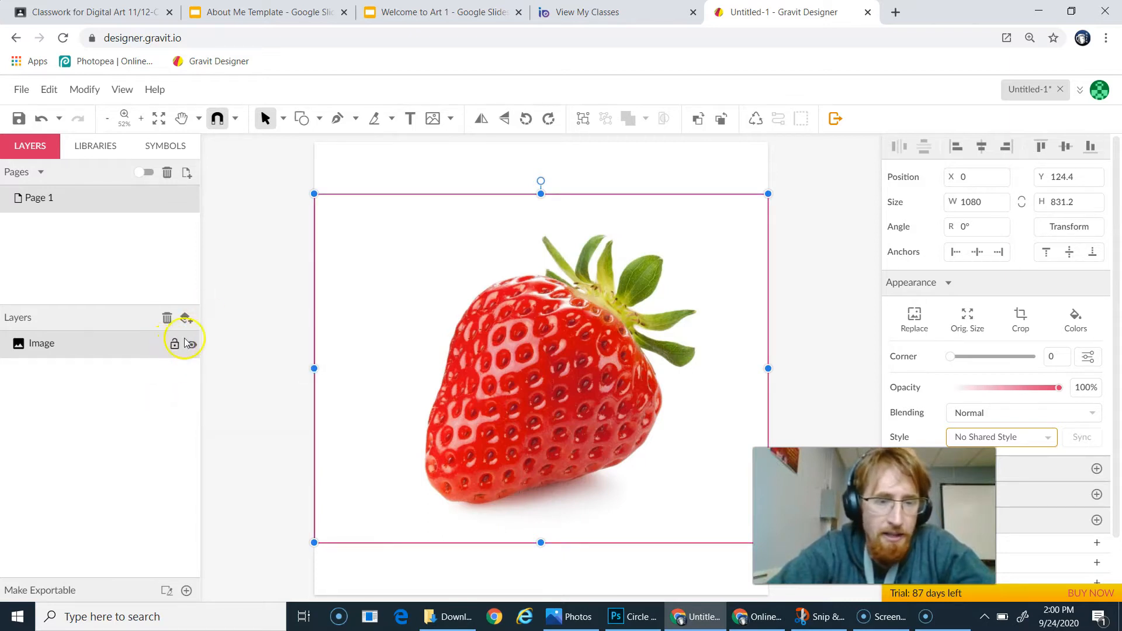
Step: Scale the strawberry image to about 1067 x 821 px, lock its layer and deselect it
drag(519, 354, 515, 388)
mouse_move(309, 220)
mouse_down()
mouse_move(401, 279)
mouse_move(315, 223)
mouse_up()
drag(383, 288, 406, 283)
drag(446, 319, 445, 307)
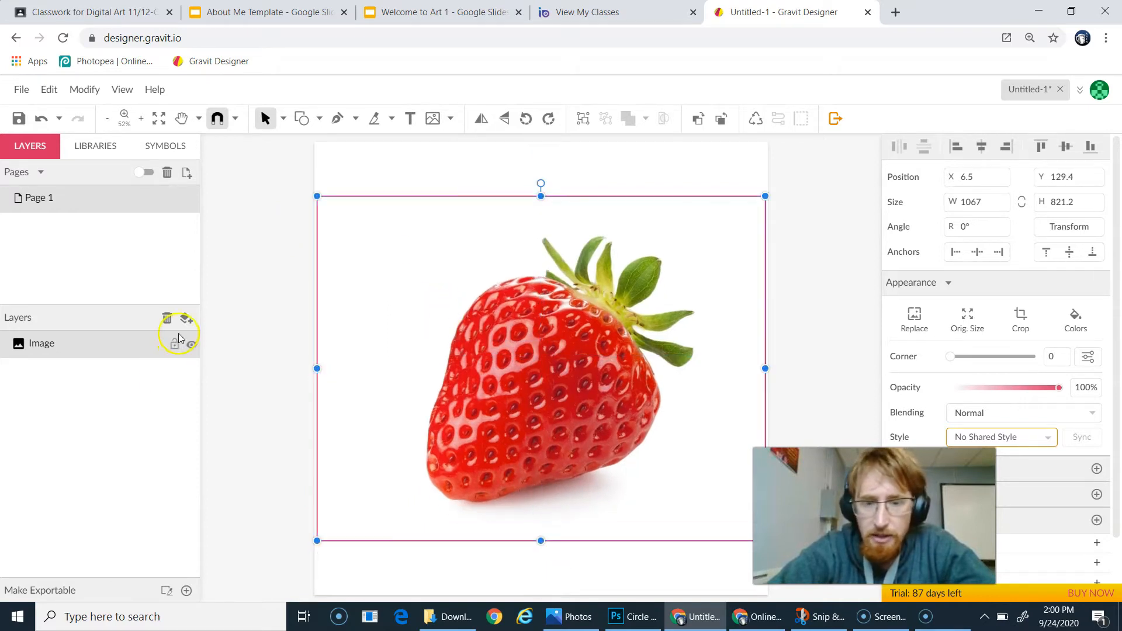
click(173, 346)
click(398, 380)
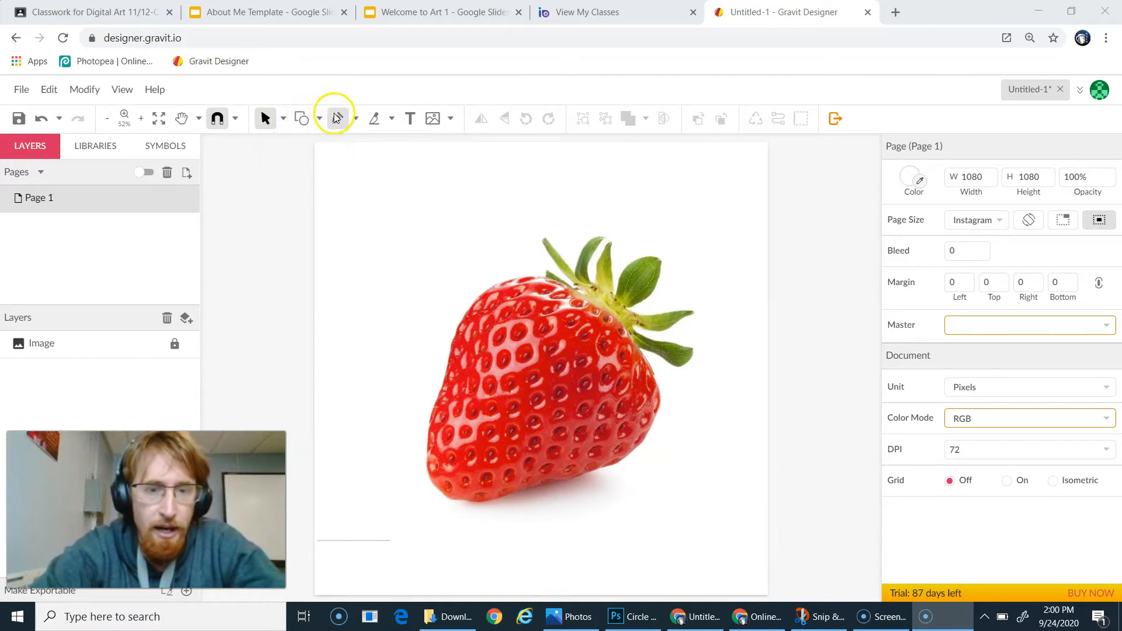
Step: Draw a circle about 785 px in diameter over the strawberry with the Ellipse tool, positioned at about X 174, Y 180
click(302, 120)
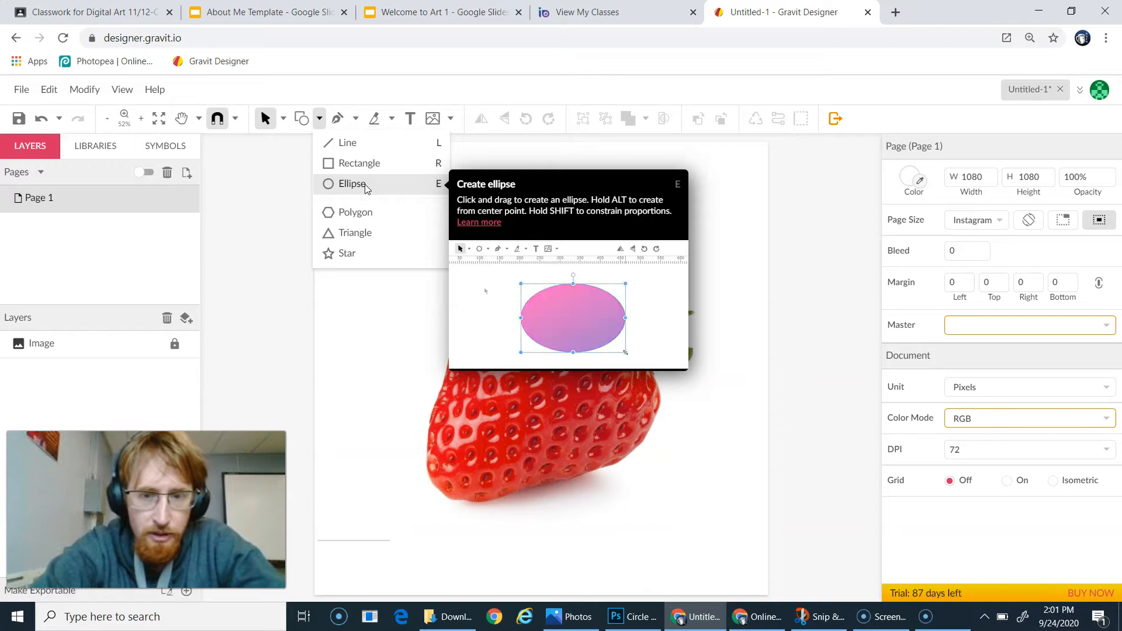
click(365, 185)
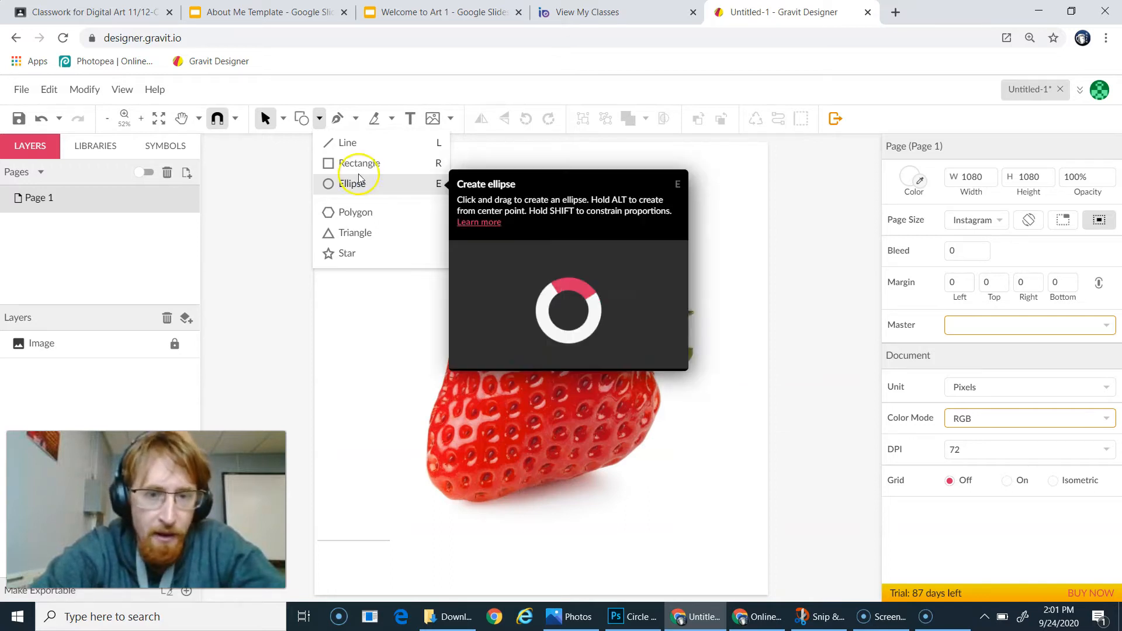
click(351, 184)
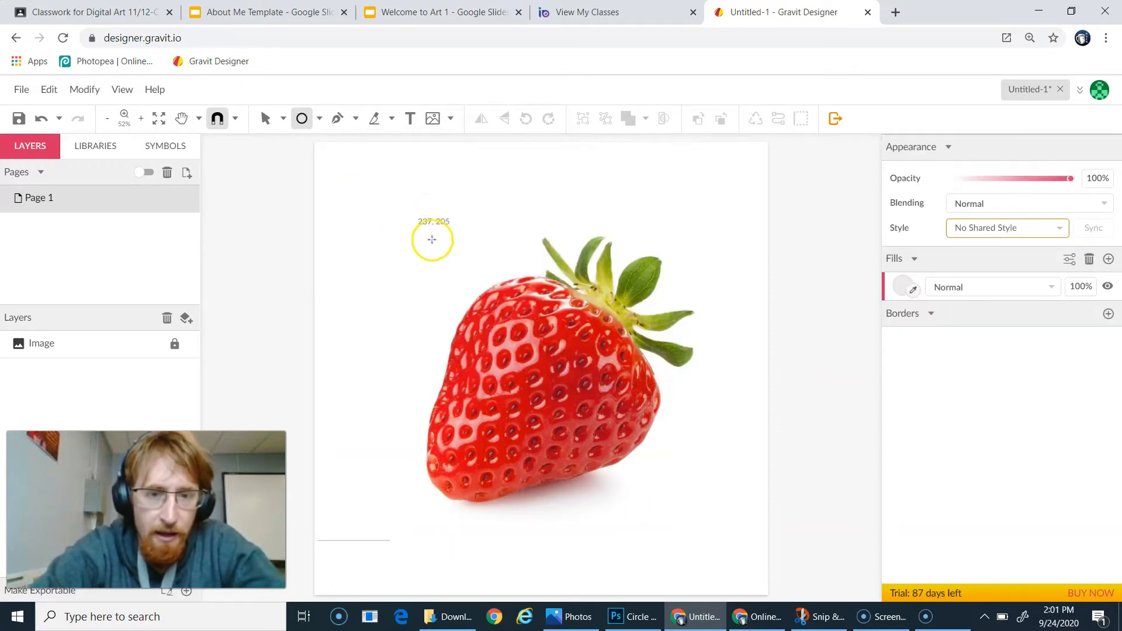
drag(428, 246, 593, 494)
mouse_move(614, 539)
mouse_down()
mouse_move(598, 524)
mouse_move(646, 586)
mouse_move(644, 518)
mouse_move(616, 478)
mouse_move(633, 470)
mouse_move(655, 495)
mouse_up()
drag(605, 301, 566, 323)
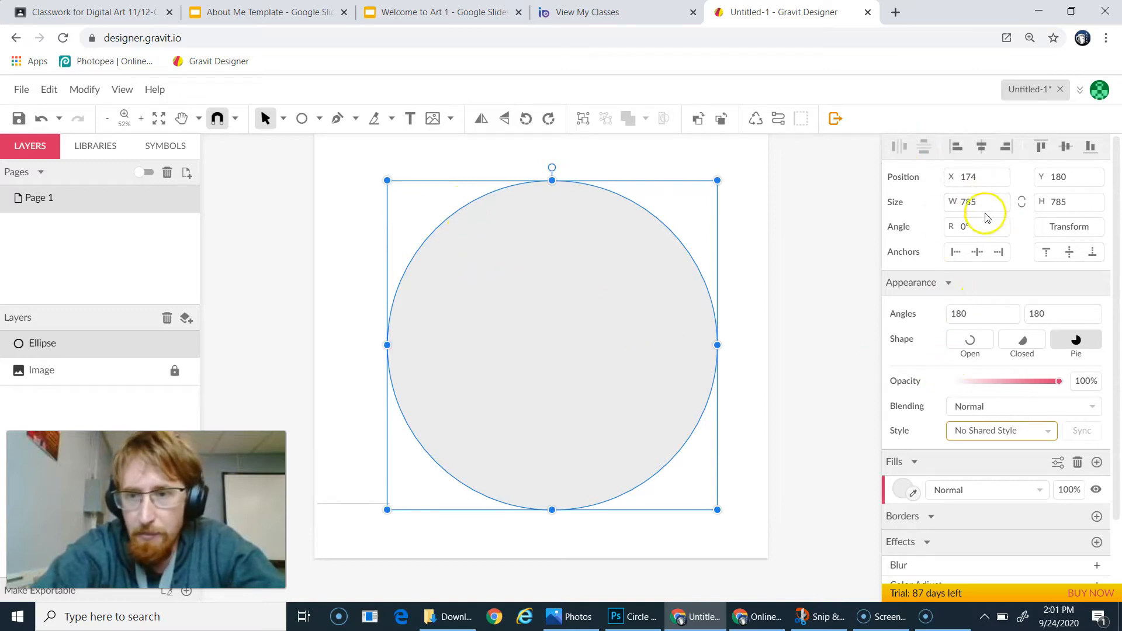
Step: Change the circle's solid fill to red and recolour it to vivid purple, #760ADB
scroll(950, 487, down, 2)
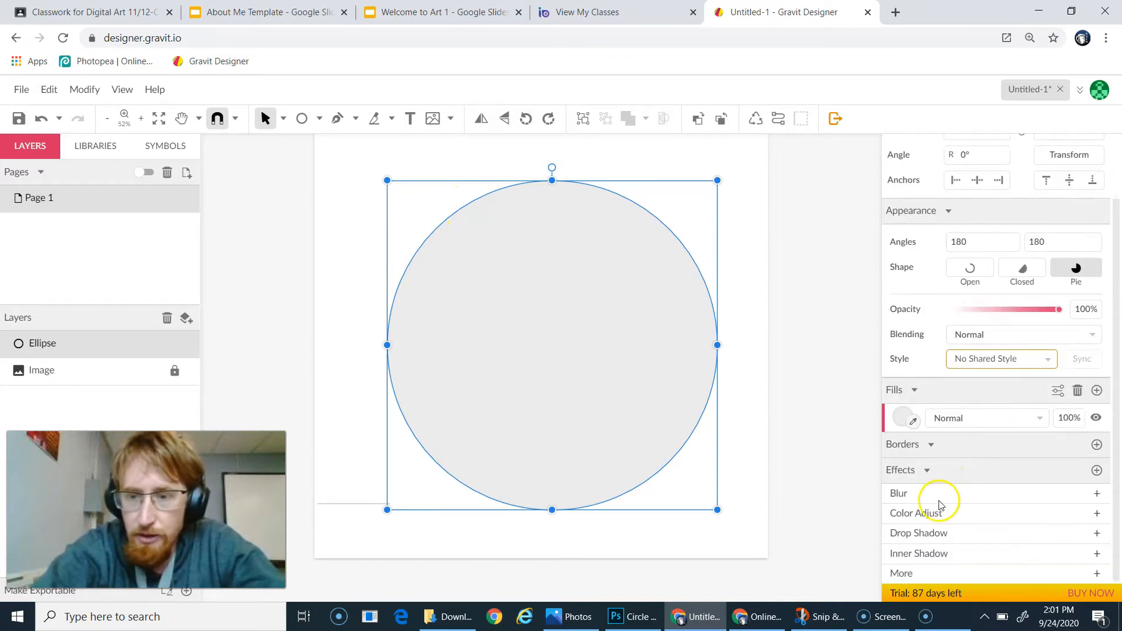
click(915, 391)
click(908, 419)
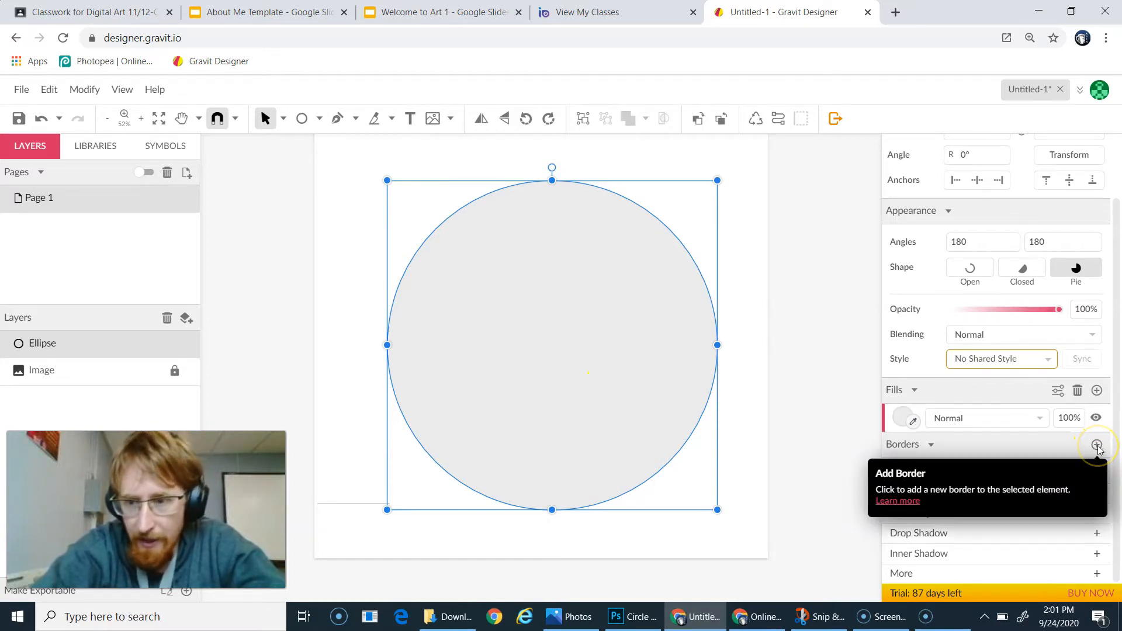
click(900, 417)
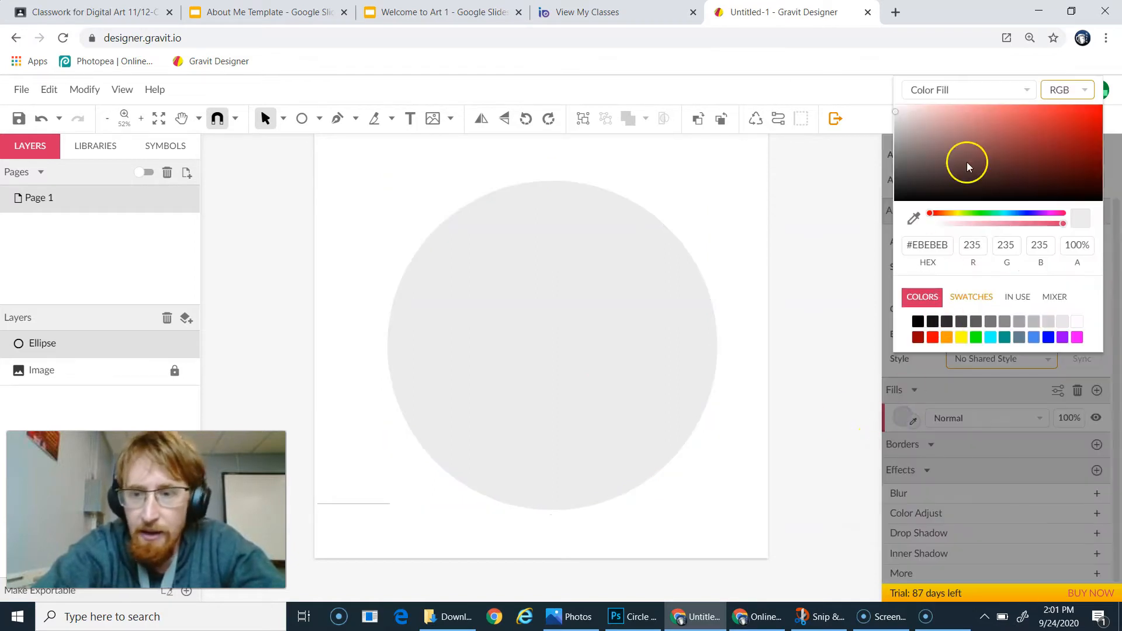
mouse_move(969, 123)
mouse_down()
mouse_move(1092, 145)
mouse_move(1077, 201)
mouse_move(1097, 146)
mouse_move(1071, 149)
mouse_move(1079, 130)
mouse_up()
click(1089, 138)
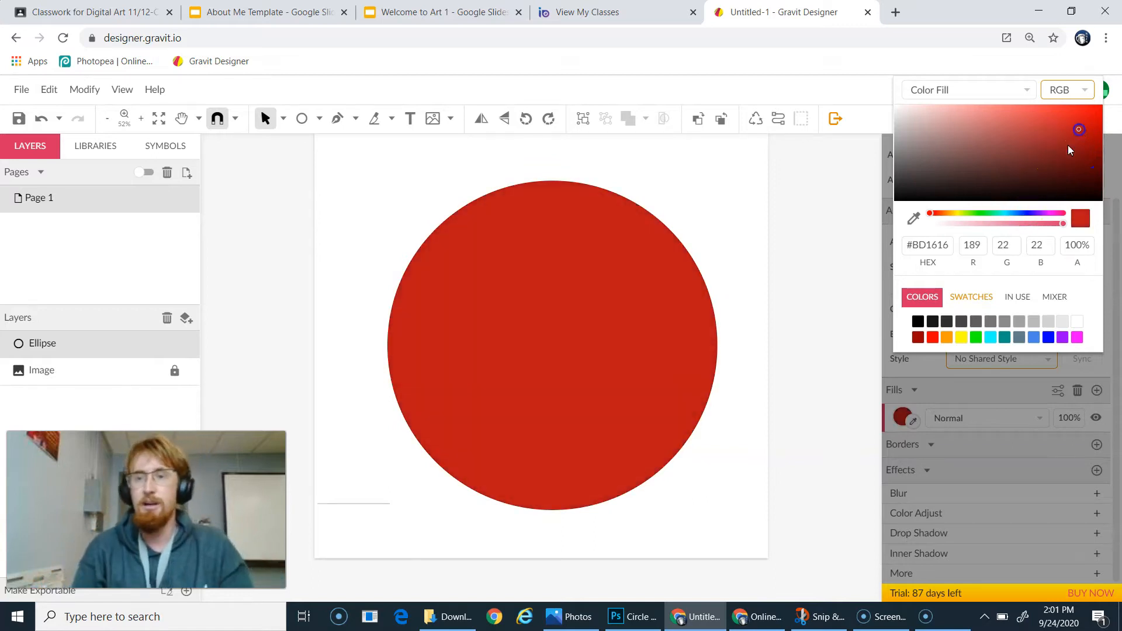
drag(947, 220, 1032, 214)
click(1094, 120)
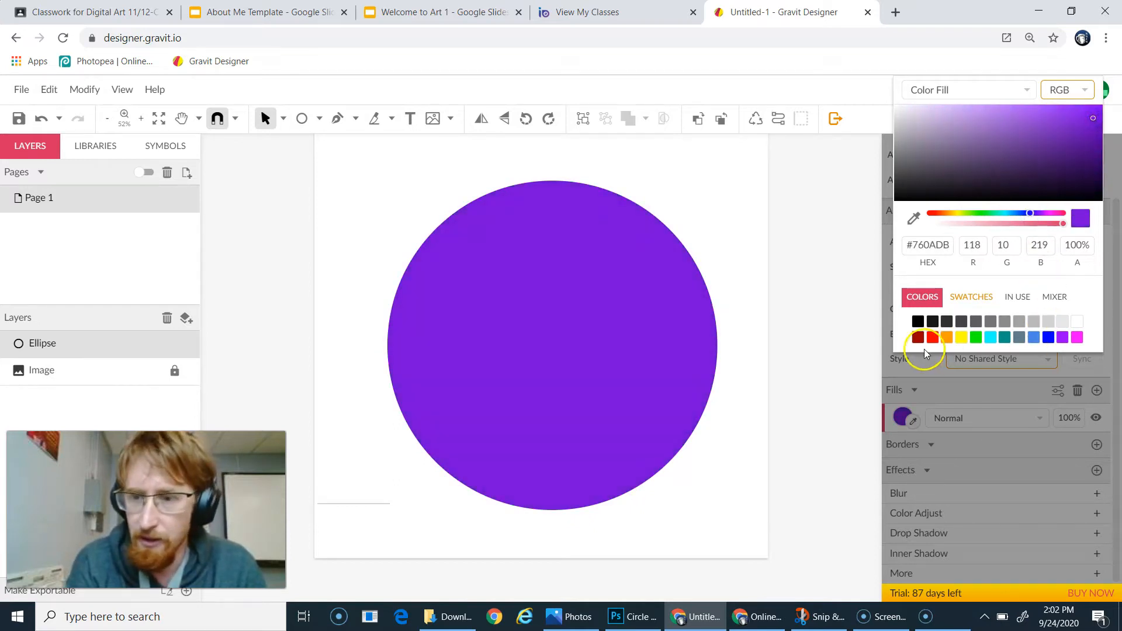
Step: Give the circle a linear gradient fill after trying a radial one, and rotate the gradient to run from top to bottom
click(970, 89)
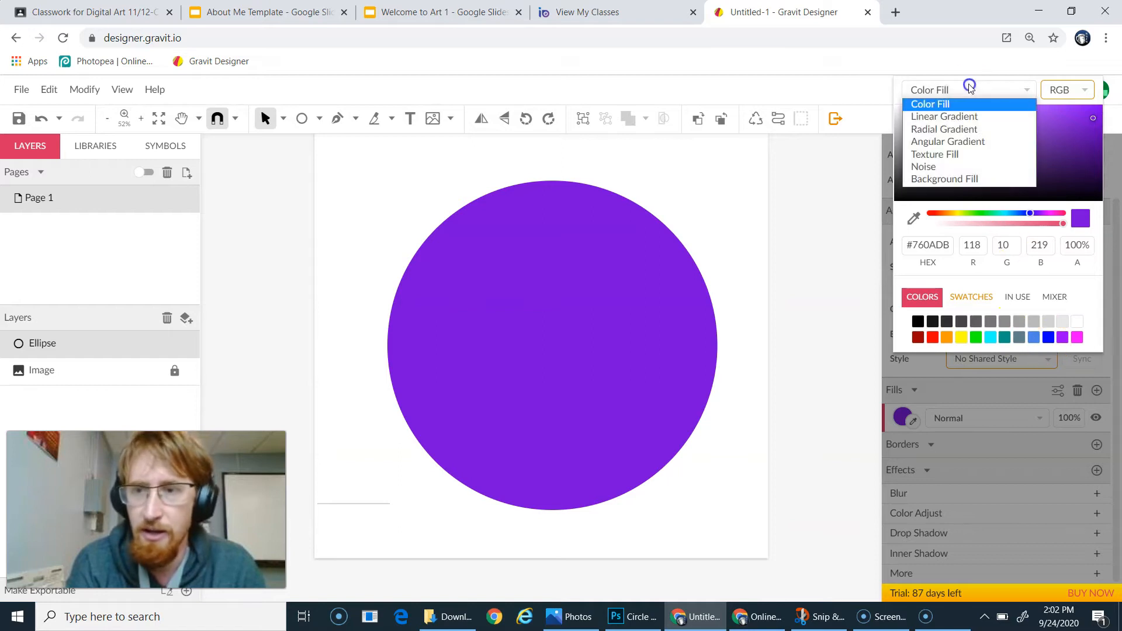
click(974, 119)
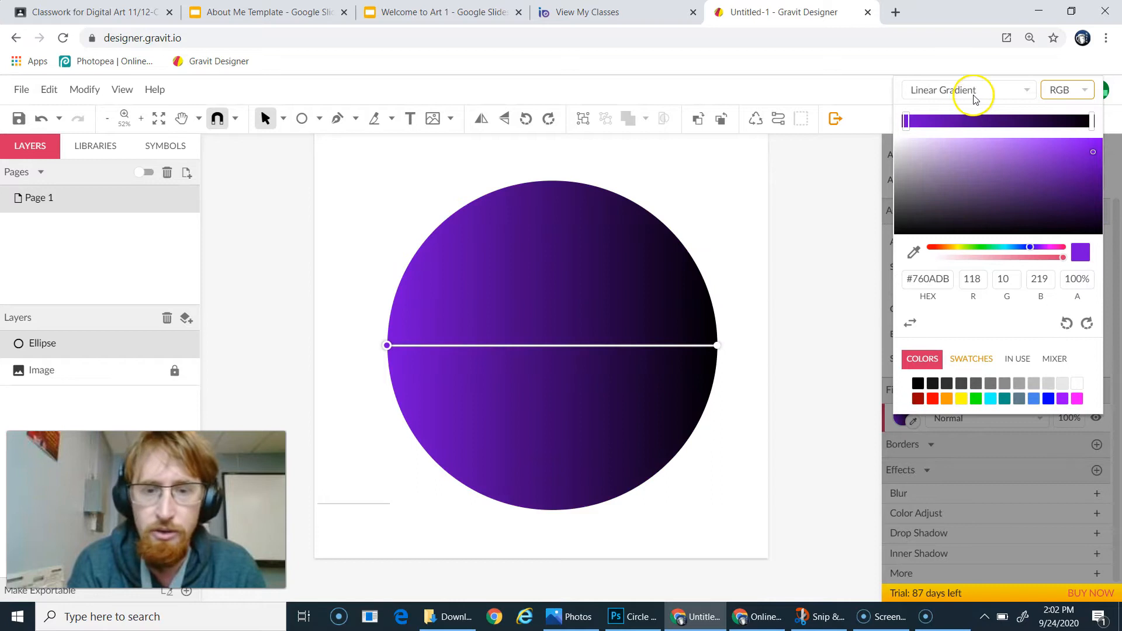
click(973, 93)
click(983, 130)
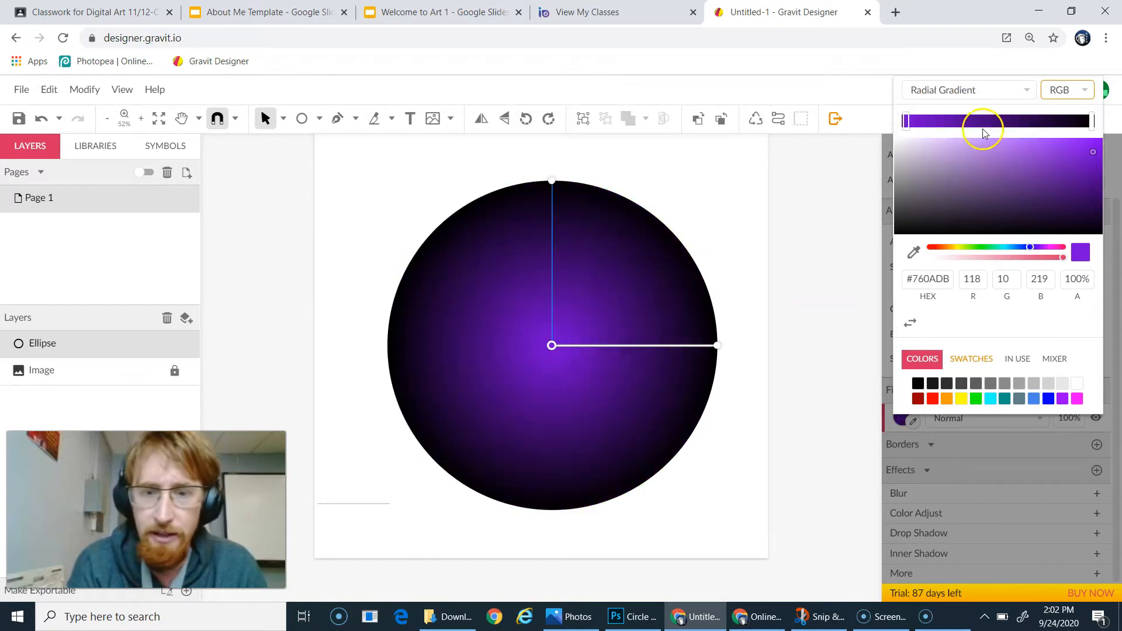
click(974, 91)
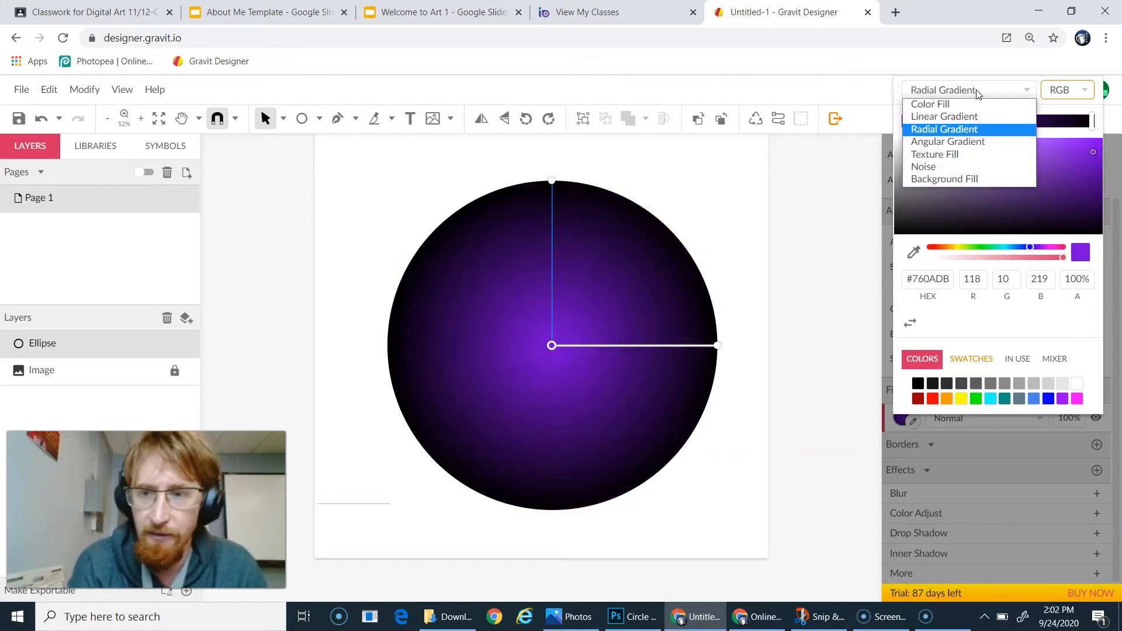
click(982, 117)
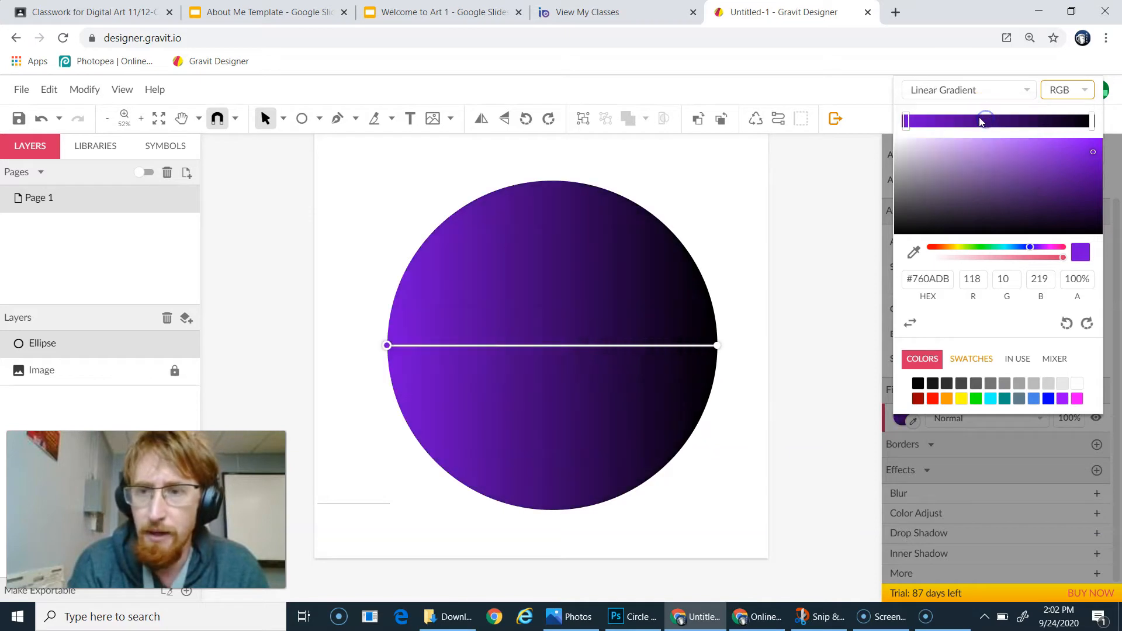
click(1086, 325)
click(1086, 325)
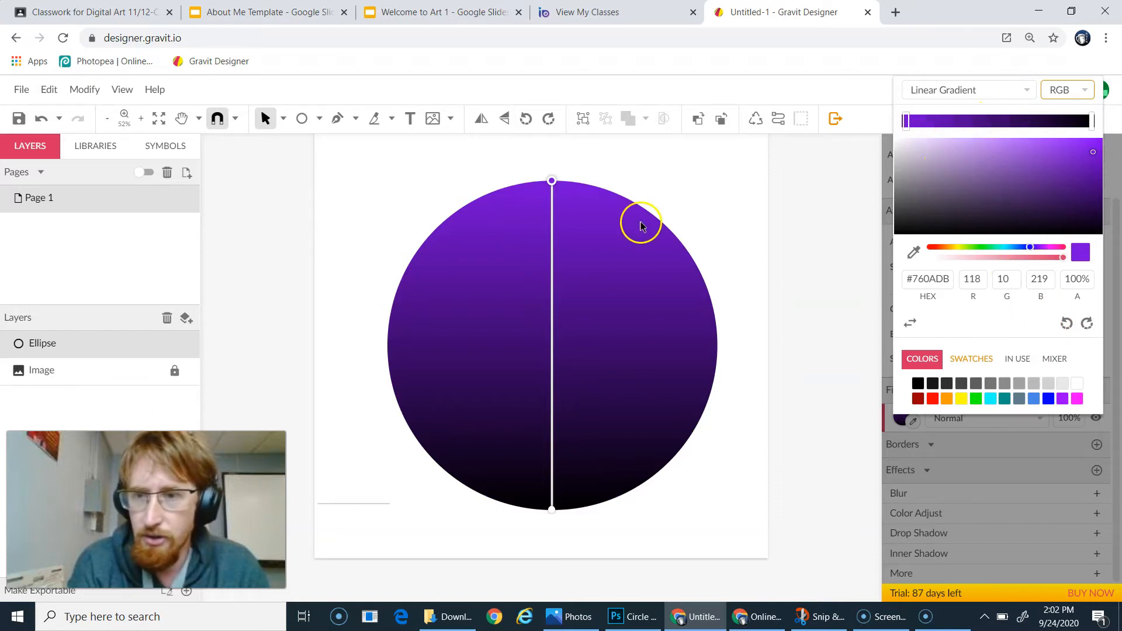
Step: Recolour the gradient's upper stop to bright yellow, #E6F23A
click(552, 510)
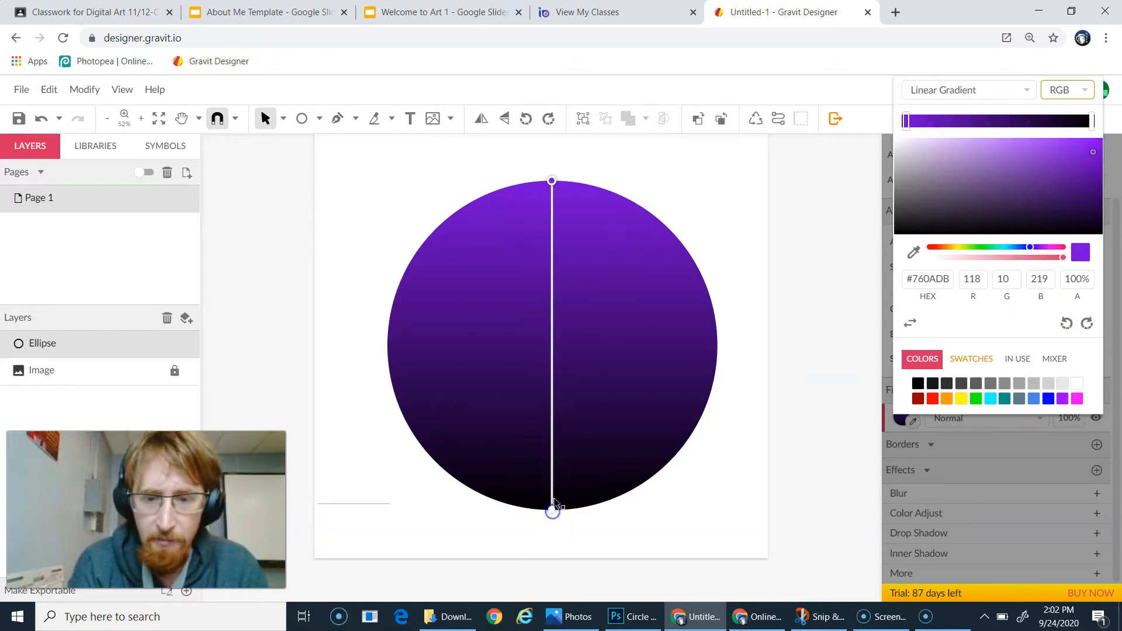
click(552, 182)
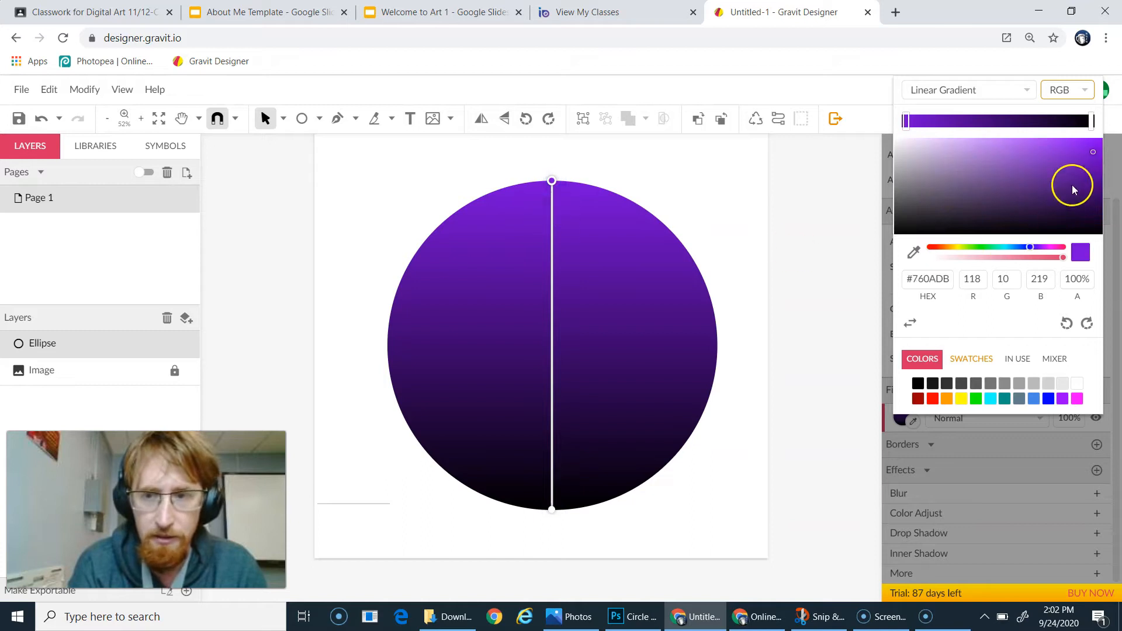
mouse_move(974, 176)
mouse_down()
mouse_move(1093, 145)
mouse_move(1088, 159)
mouse_up()
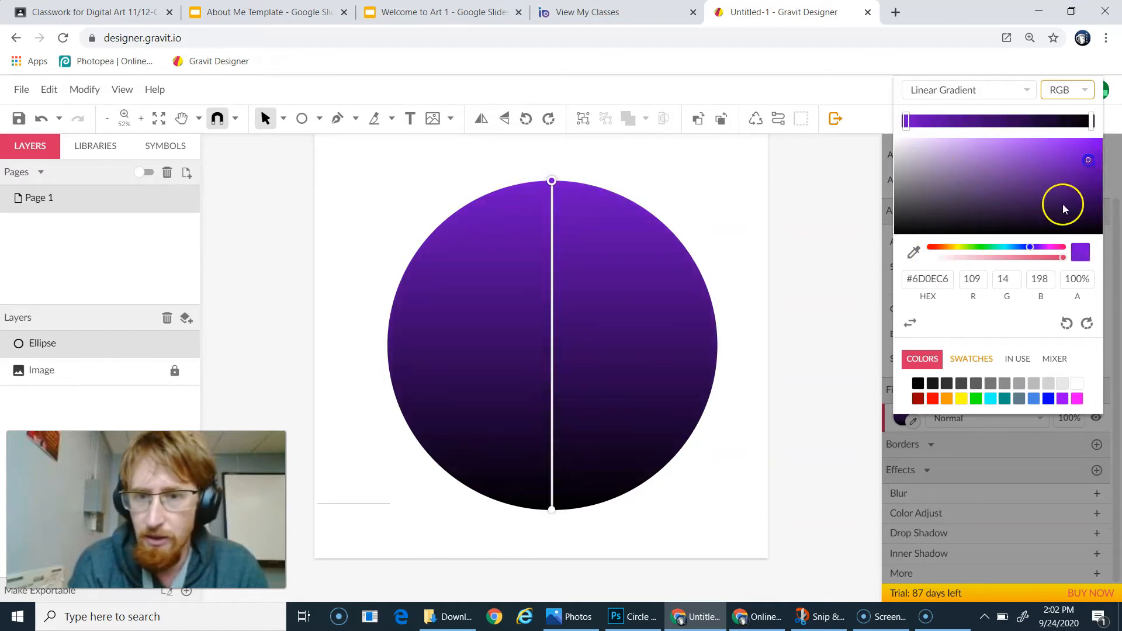
drag(948, 245, 945, 253)
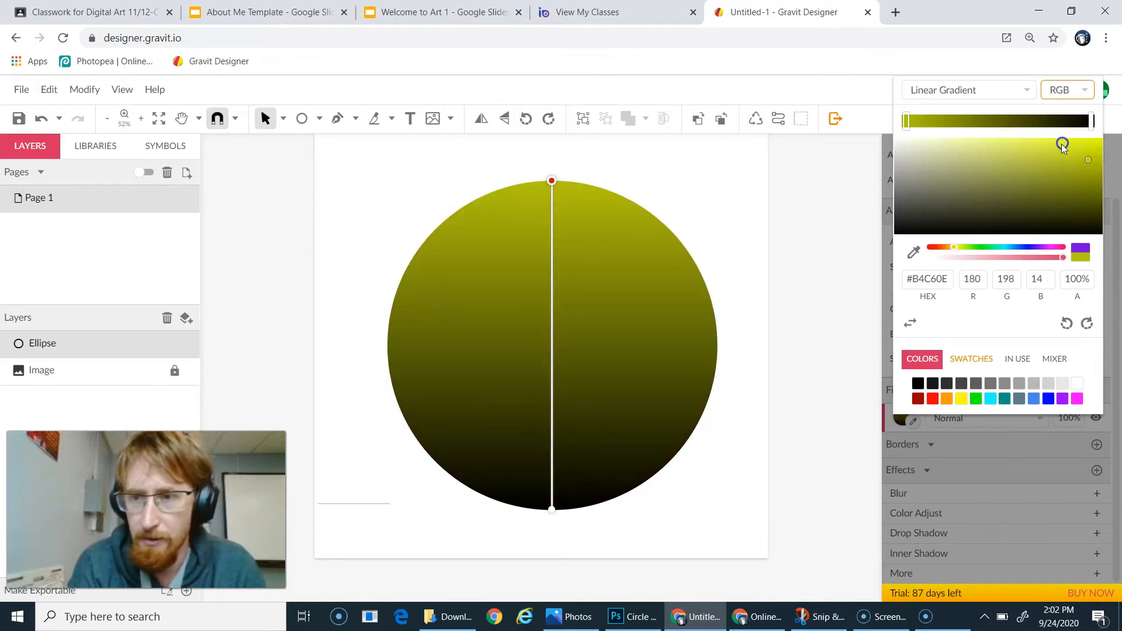
drag(1062, 147, 1079, 170)
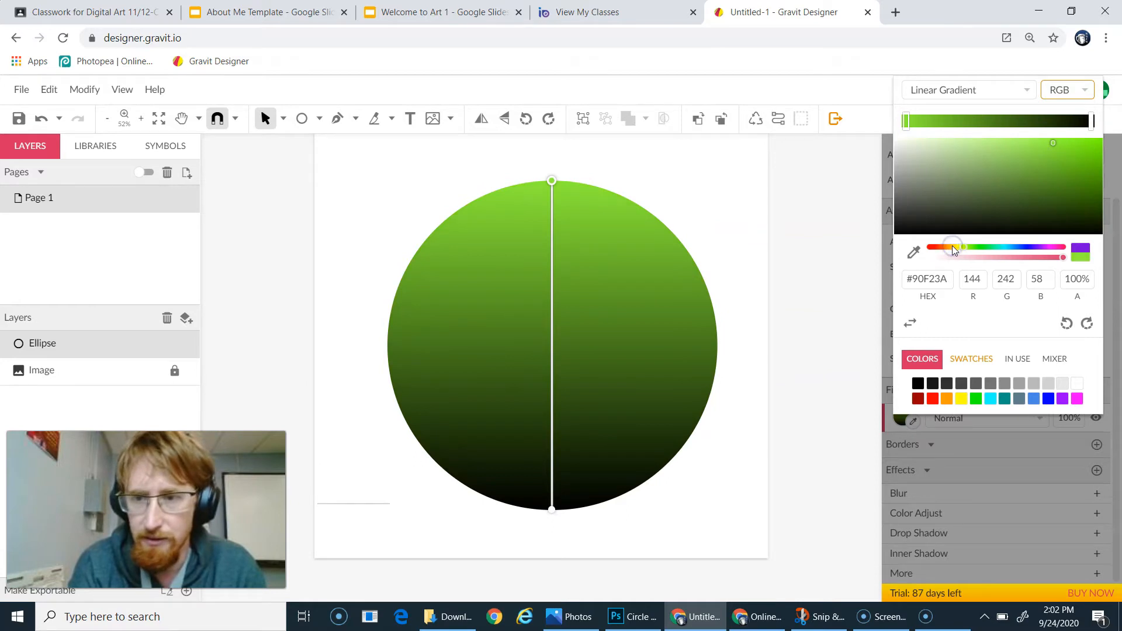
click(954, 248)
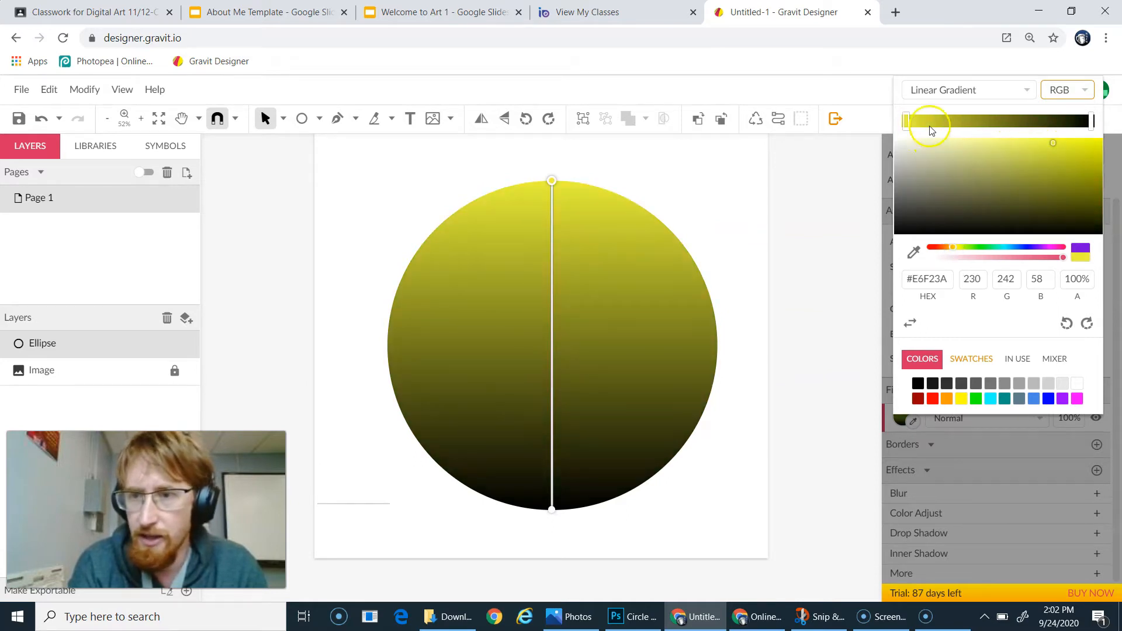
Step: Recolour the gradient's lower stop to bright red, #FF3535, and deselect the circle
click(552, 510)
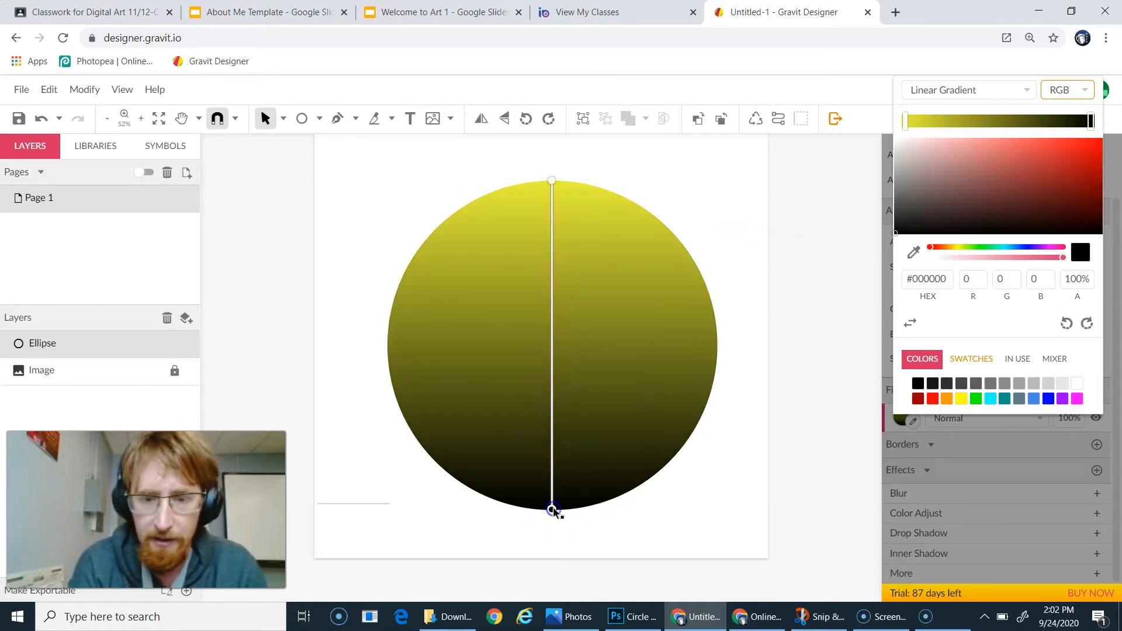
drag(994, 193, 1060, 137)
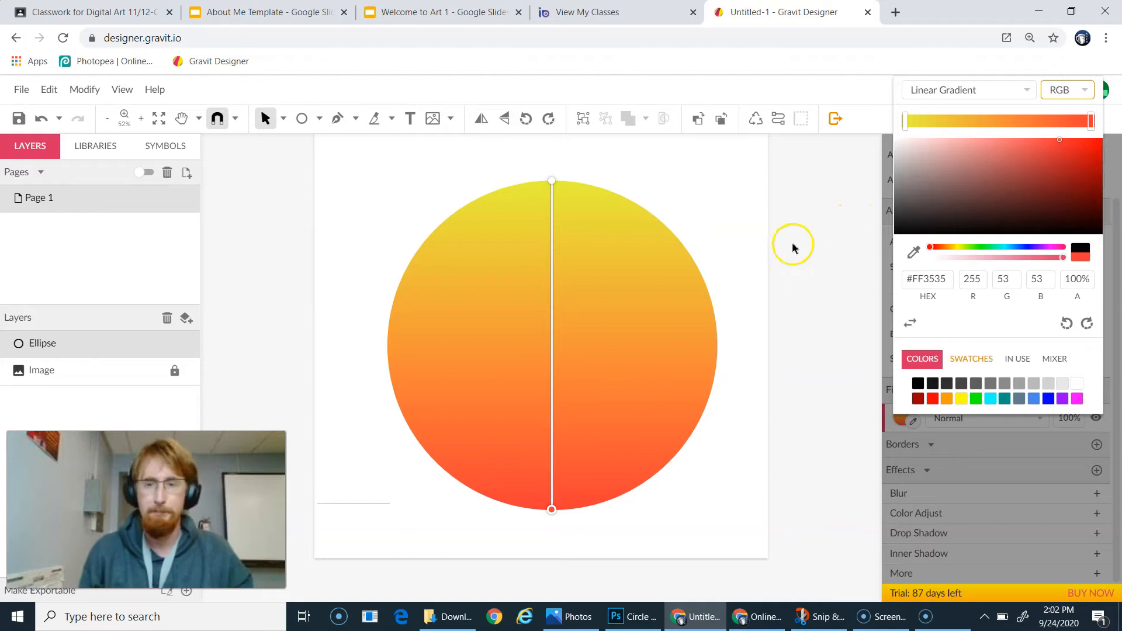
click(822, 227)
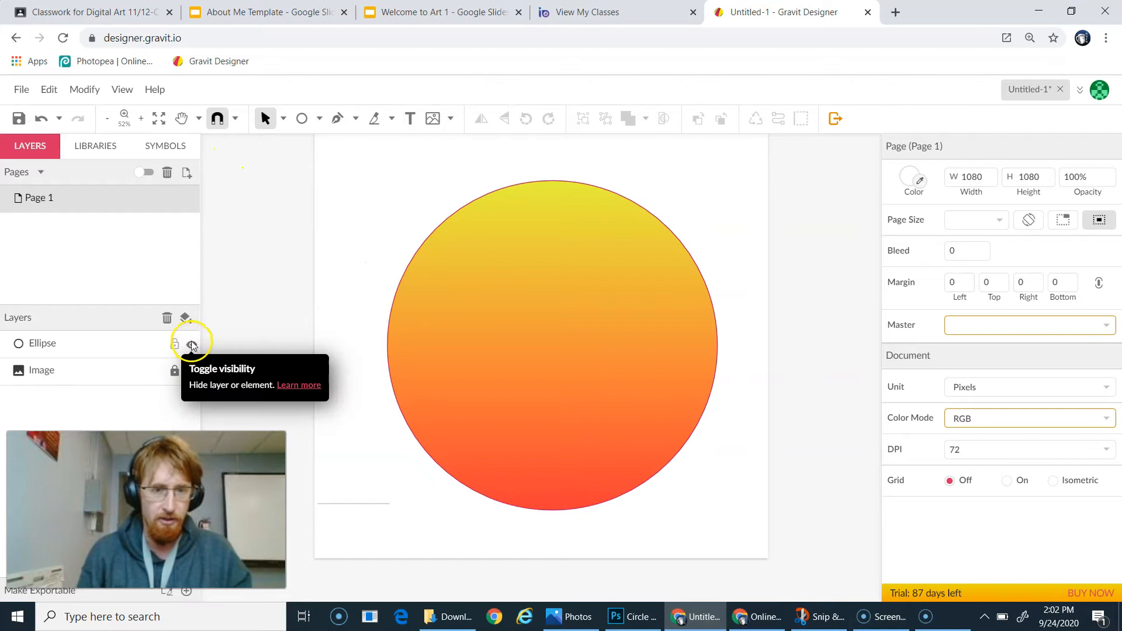
Step: Hide the ellipse layer and draw a closed, jagged eight-point shape about 323 x 353 px with the Pen tool, up and left of the strawberry
click(191, 344)
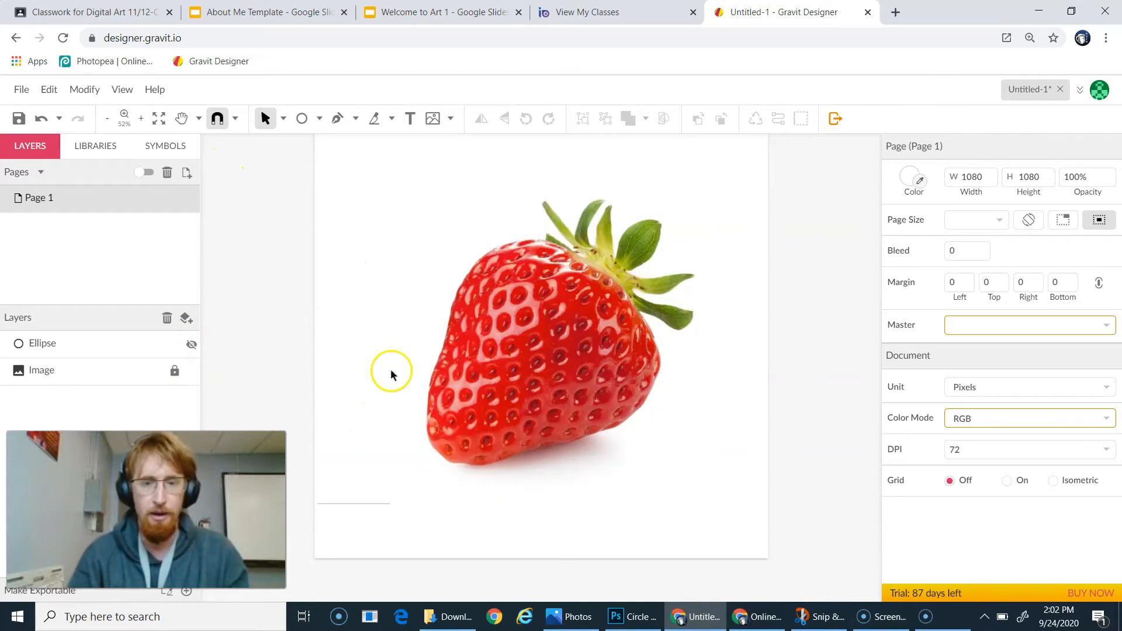
click(339, 120)
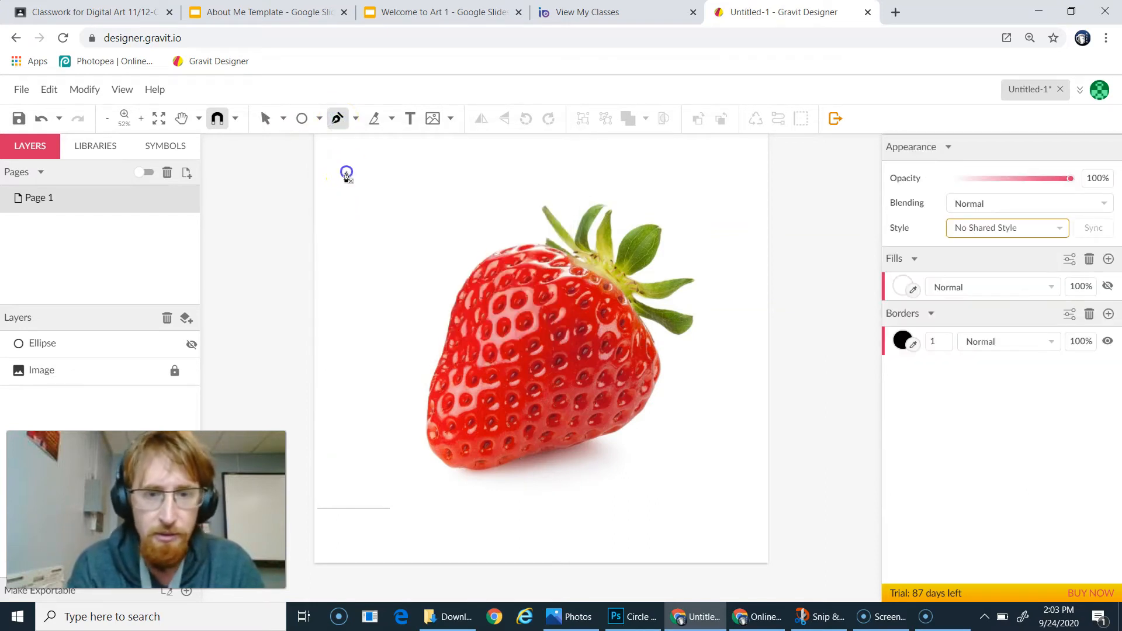
click(345, 171)
click(355, 281)
click(475, 189)
scroll(449, 169, up, 2)
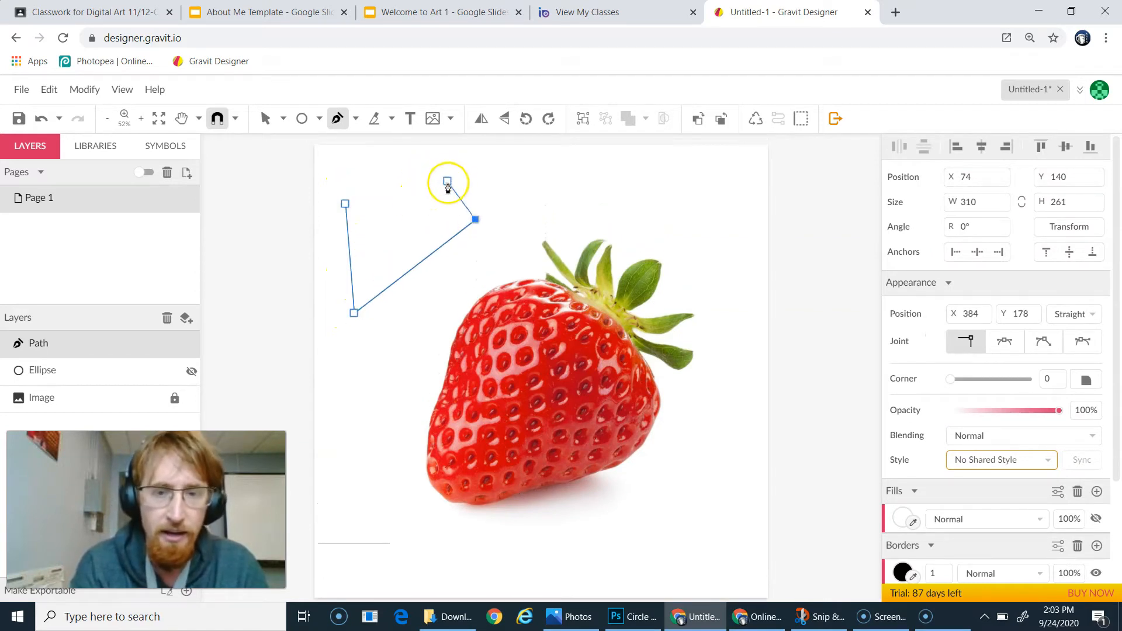
click(438, 176)
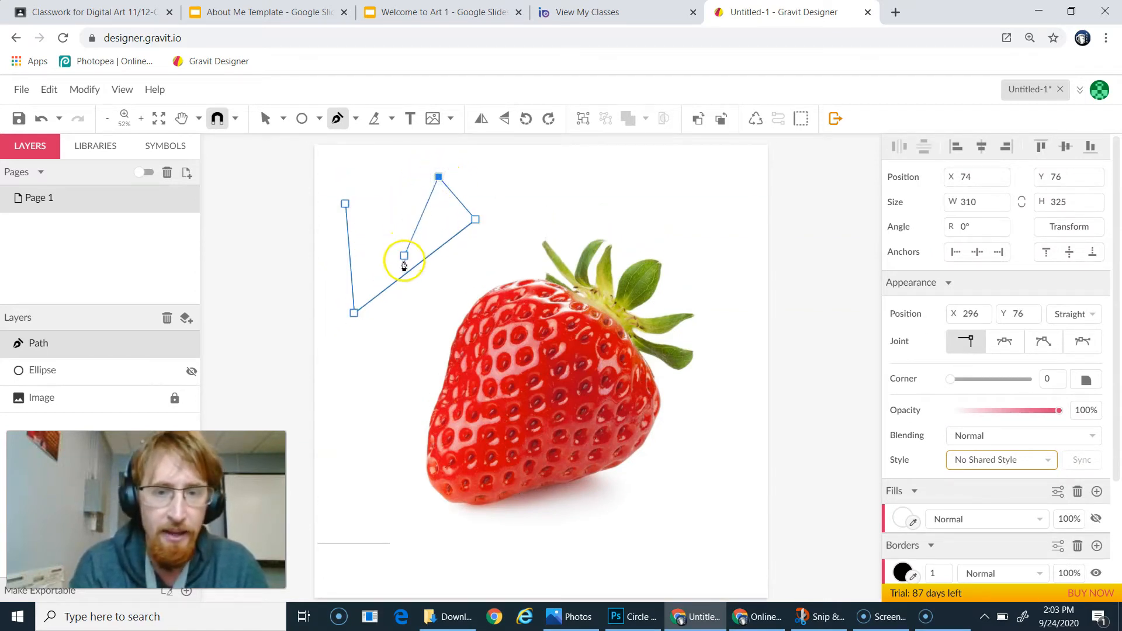
scroll(386, 195, up, 1)
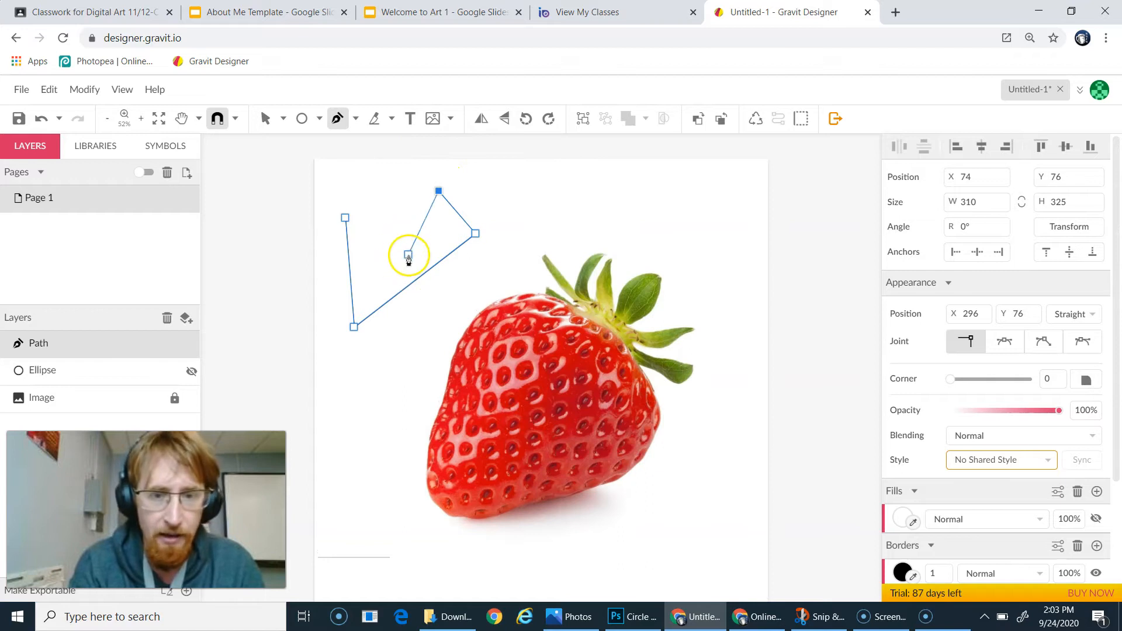
click(408, 255)
click(376, 179)
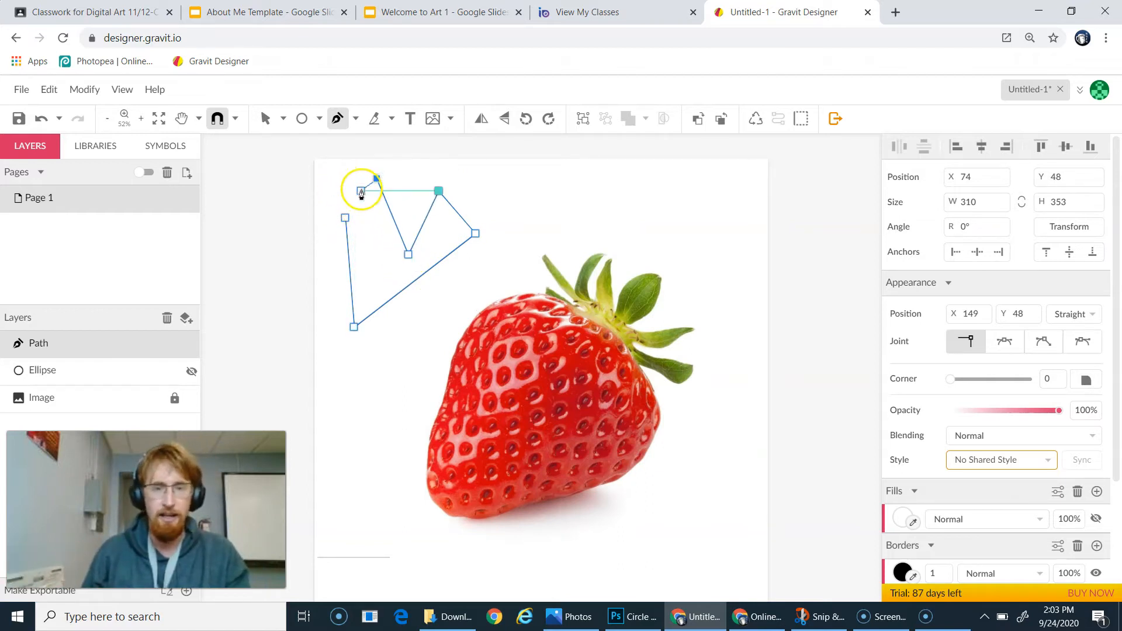
click(340, 179)
click(366, 212)
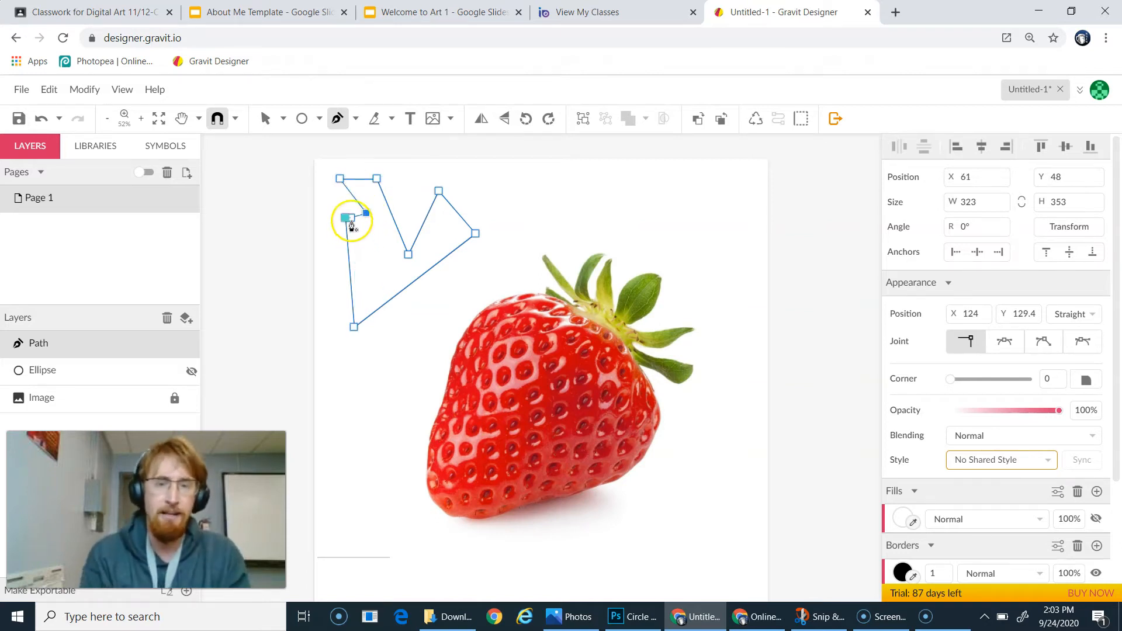
click(344, 219)
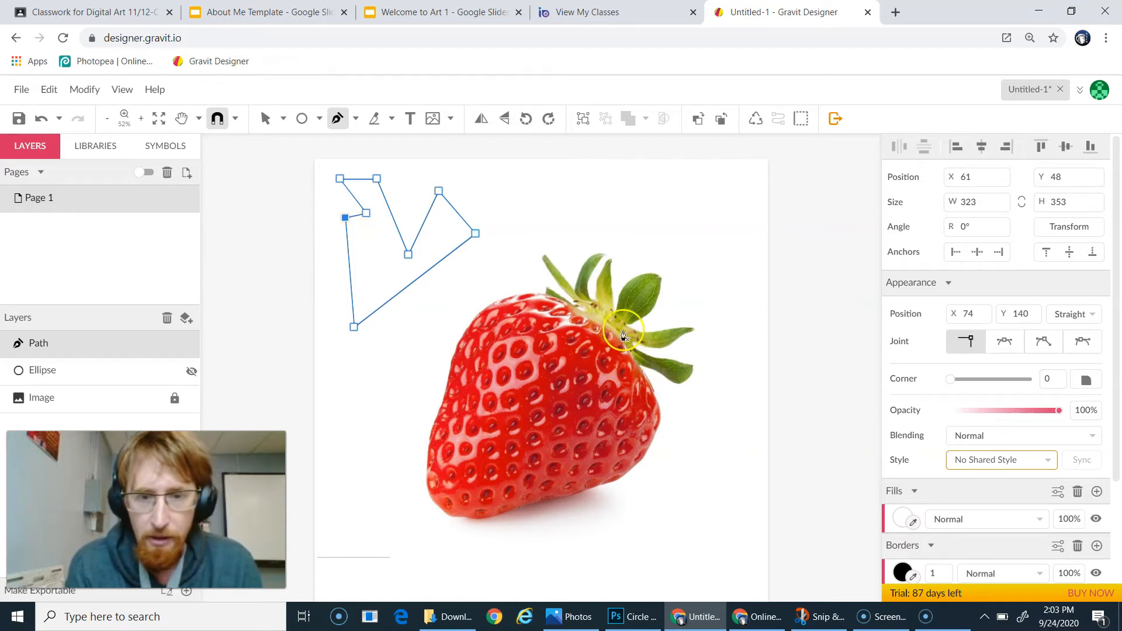
Step: Draw a closed, straight-sided six-point shape about 339 x 121 px above the strawberry's leaves with the Pen tool
click(518, 208)
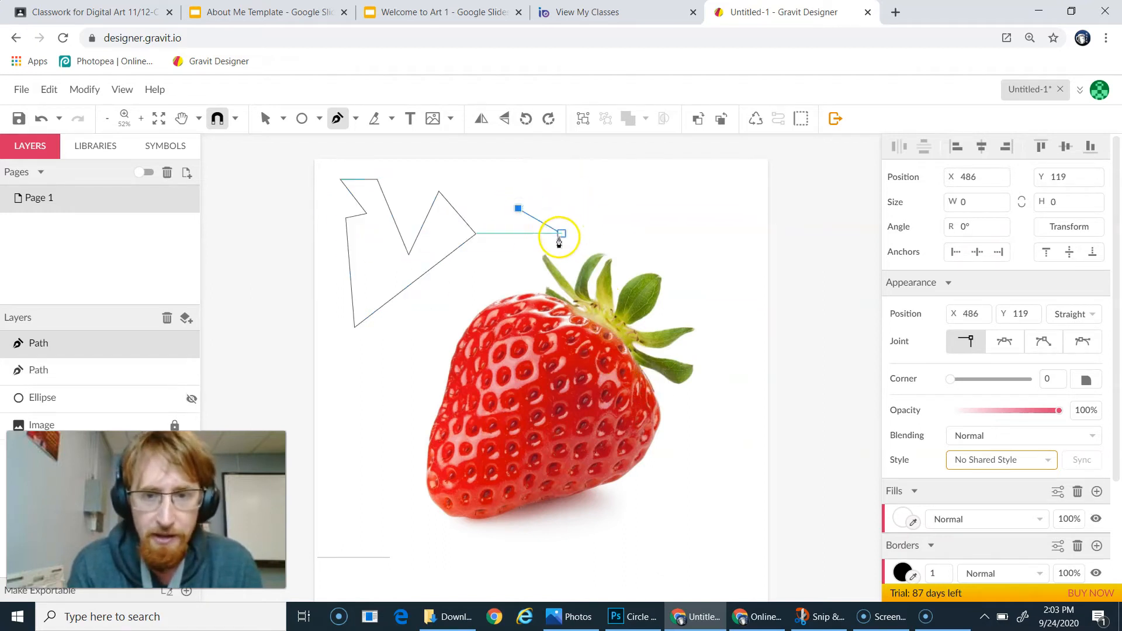
click(536, 241)
click(660, 221)
click(646, 190)
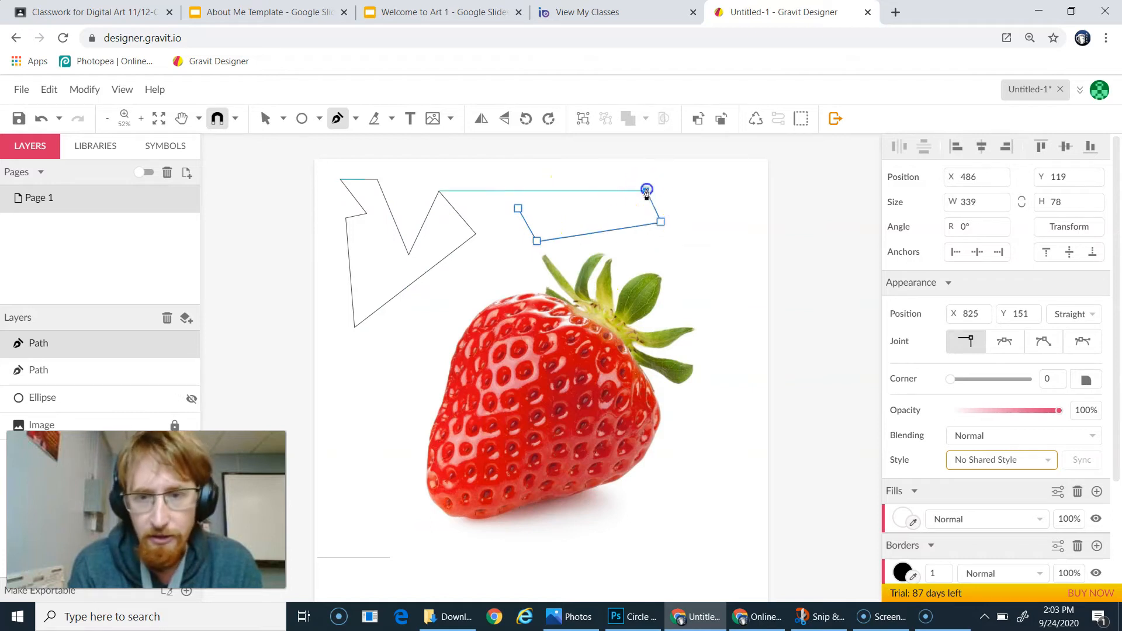
click(566, 191)
click(573, 213)
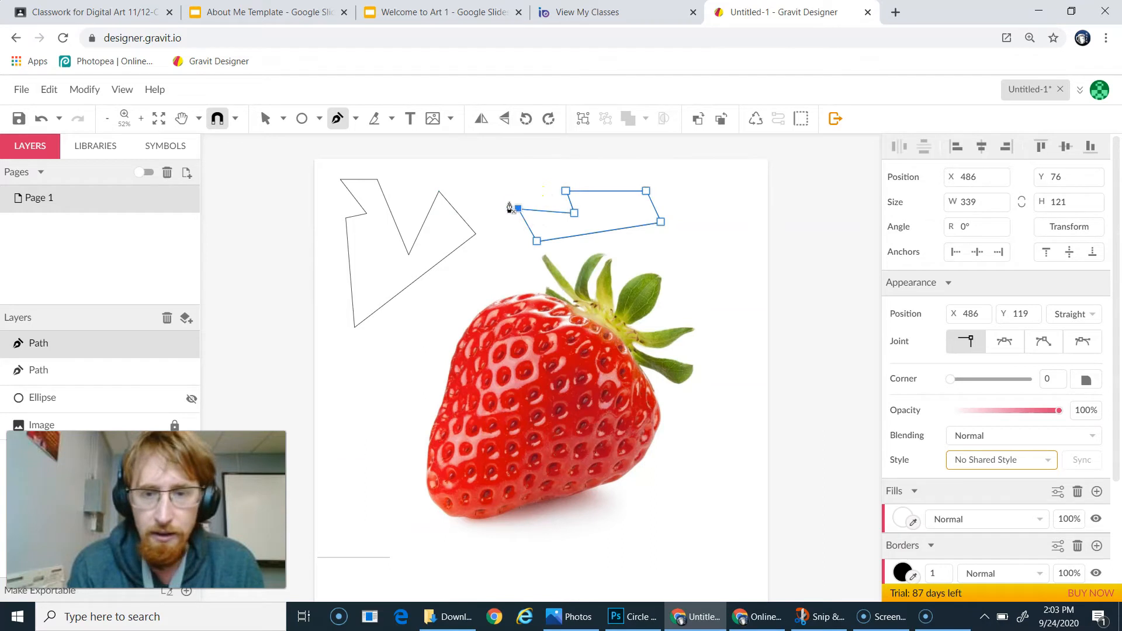
Step: Draw a closed four-point shape about 126 x 260 px between the two existing paths with the Pen tool
click(490, 195)
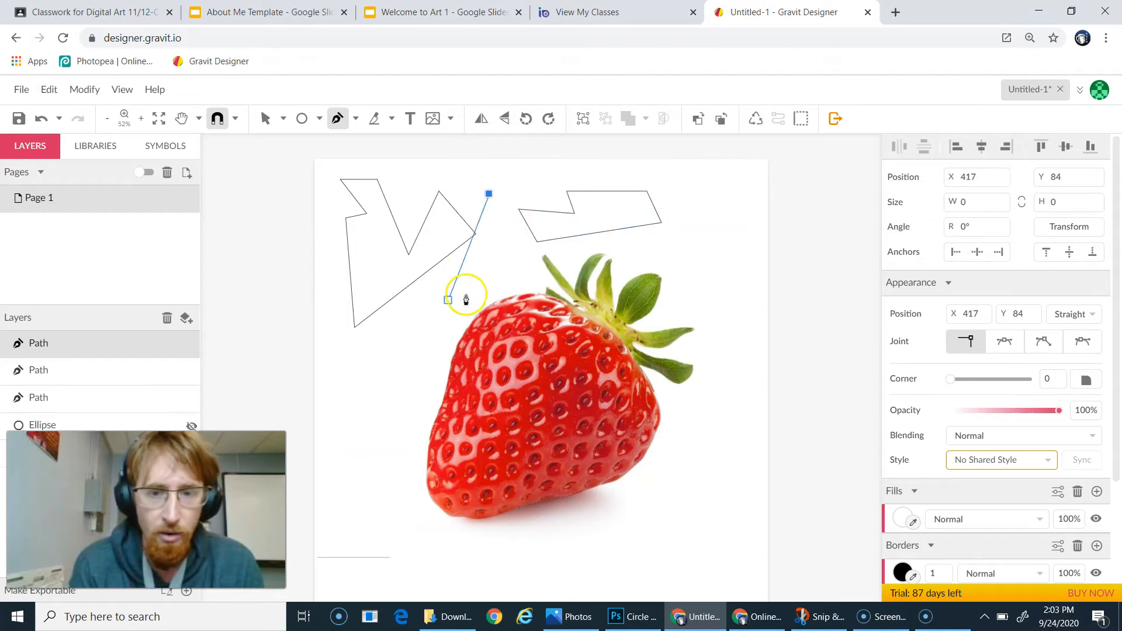
click(471, 288)
click(523, 268)
click(507, 178)
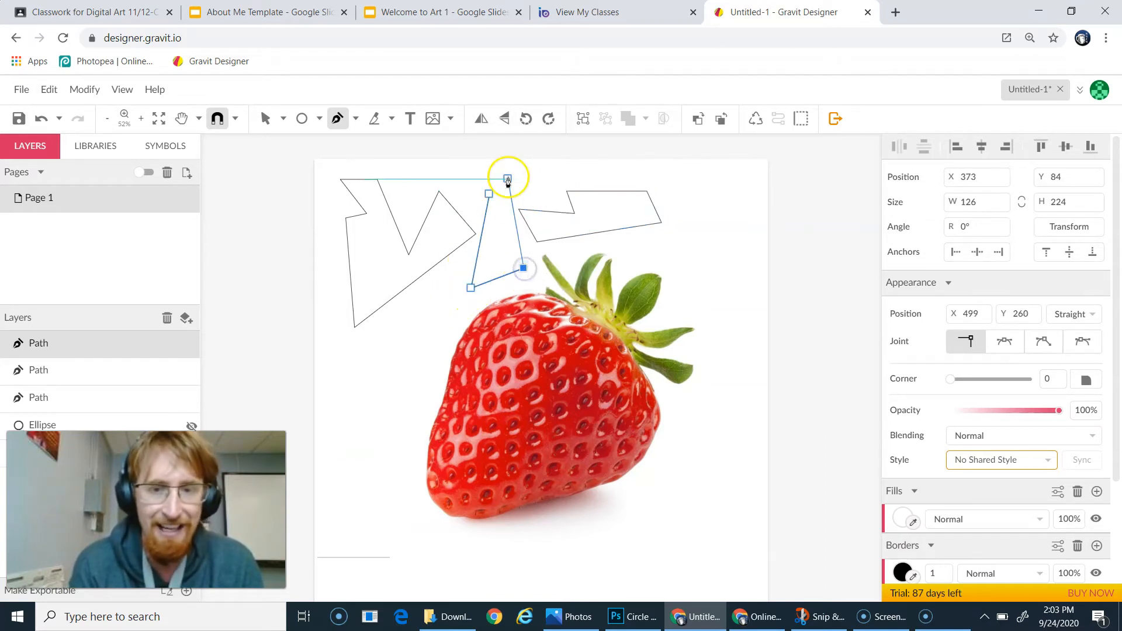
click(491, 195)
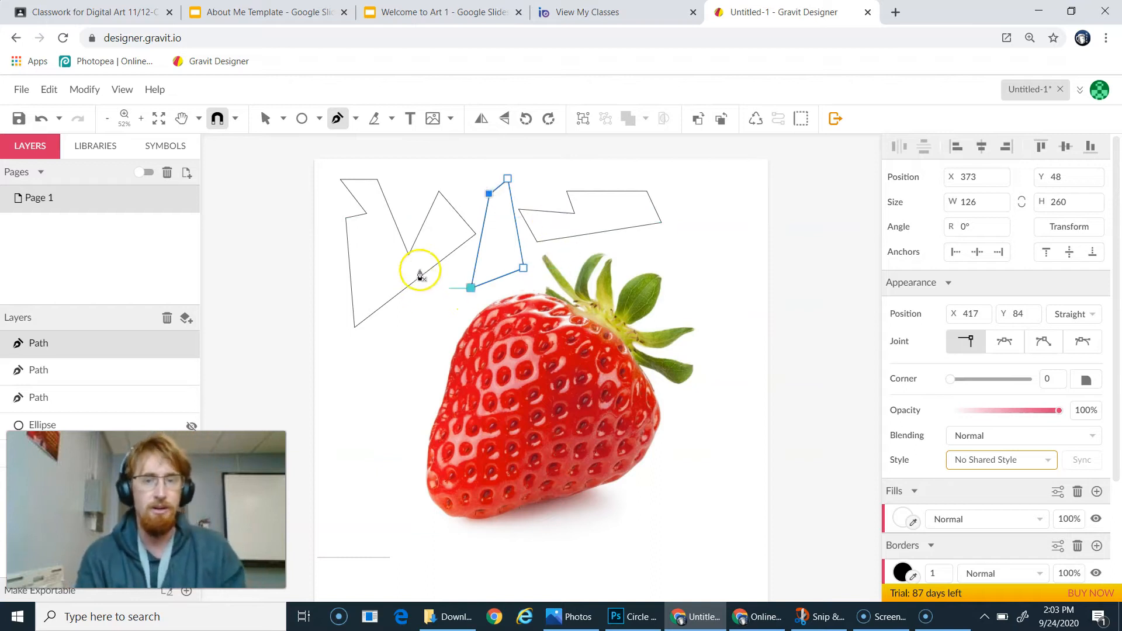
scroll(476, 140, up, 1)
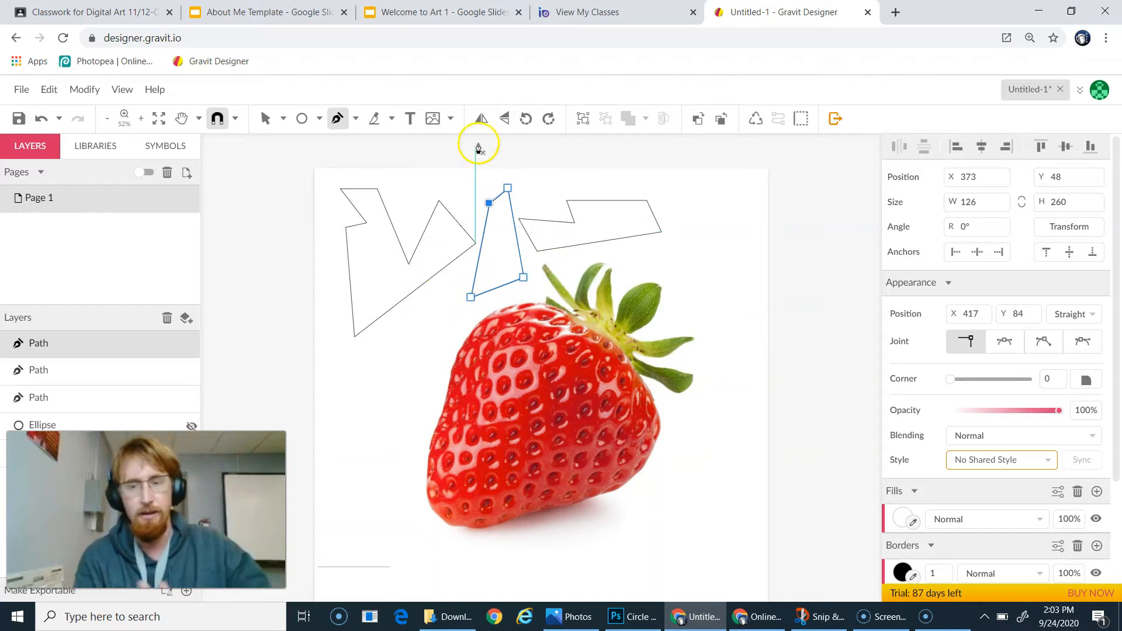
Step: Undo the four-point shape between the two other paths and the closing of the six-point path
click(41, 119)
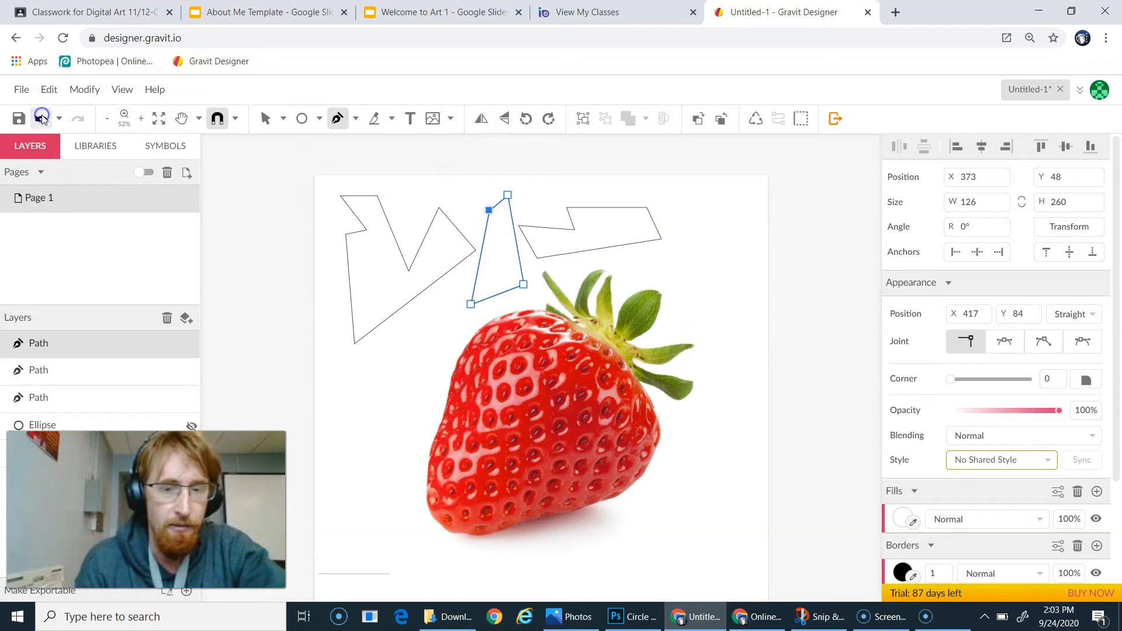
click(42, 119)
click(41, 119)
click(42, 119)
key(ctrl+z)
key(ctrl+z)
key(ctrl+z)
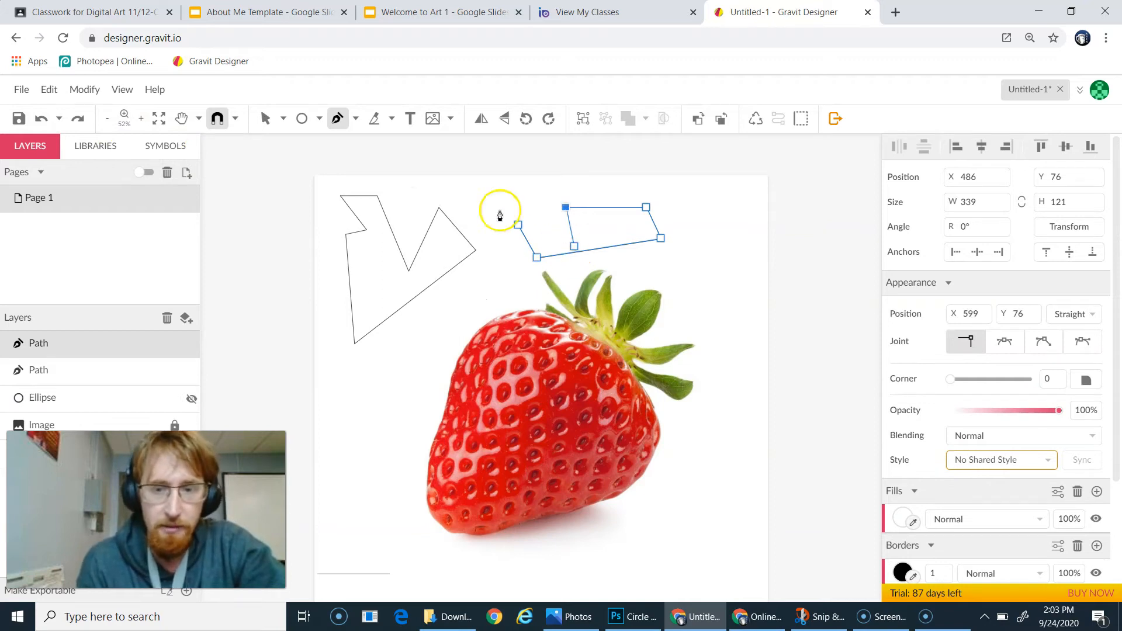
Step: Step back through the undo history to the insertion of the six-point path above the leaves
scroll(519, 167, up, 1)
key(ctrl+z)
key(ctrl+z)
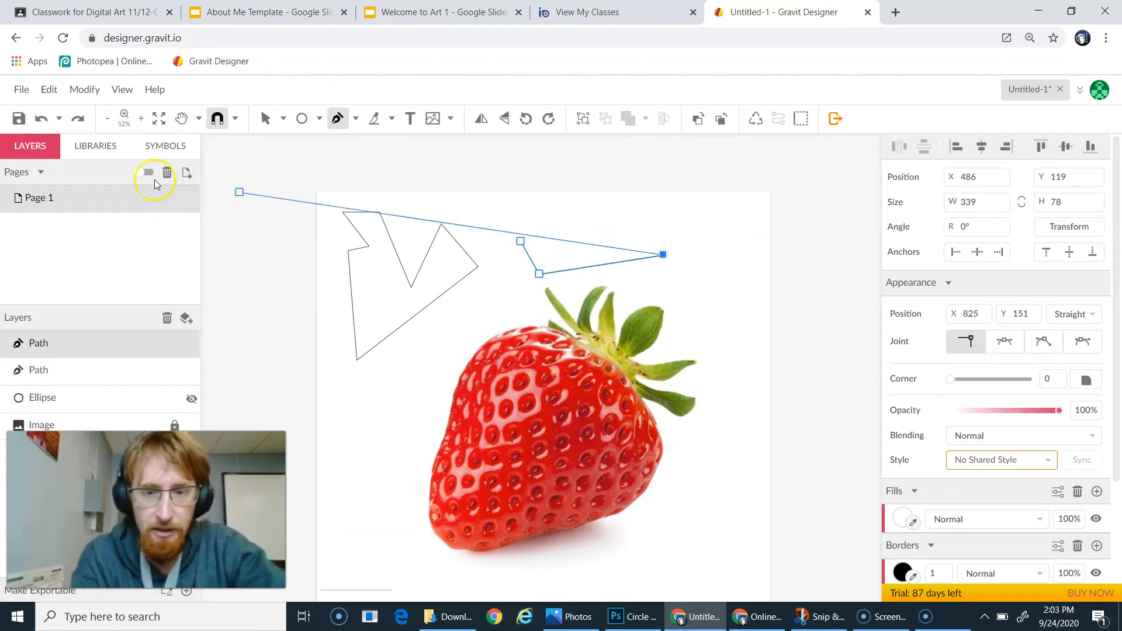
click(60, 119)
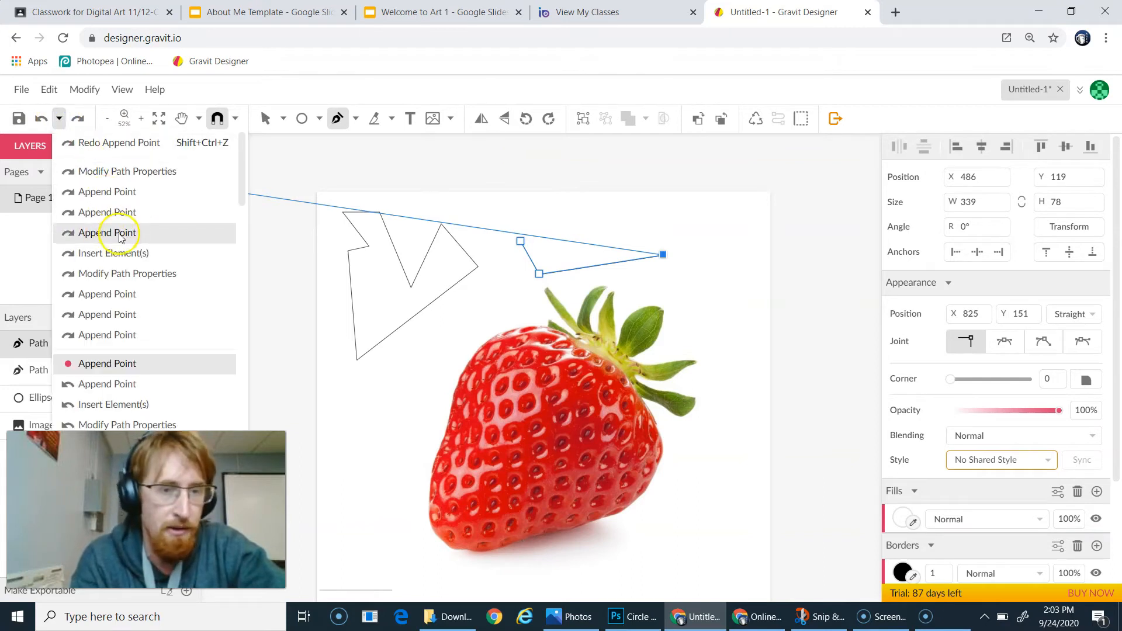
click(147, 336)
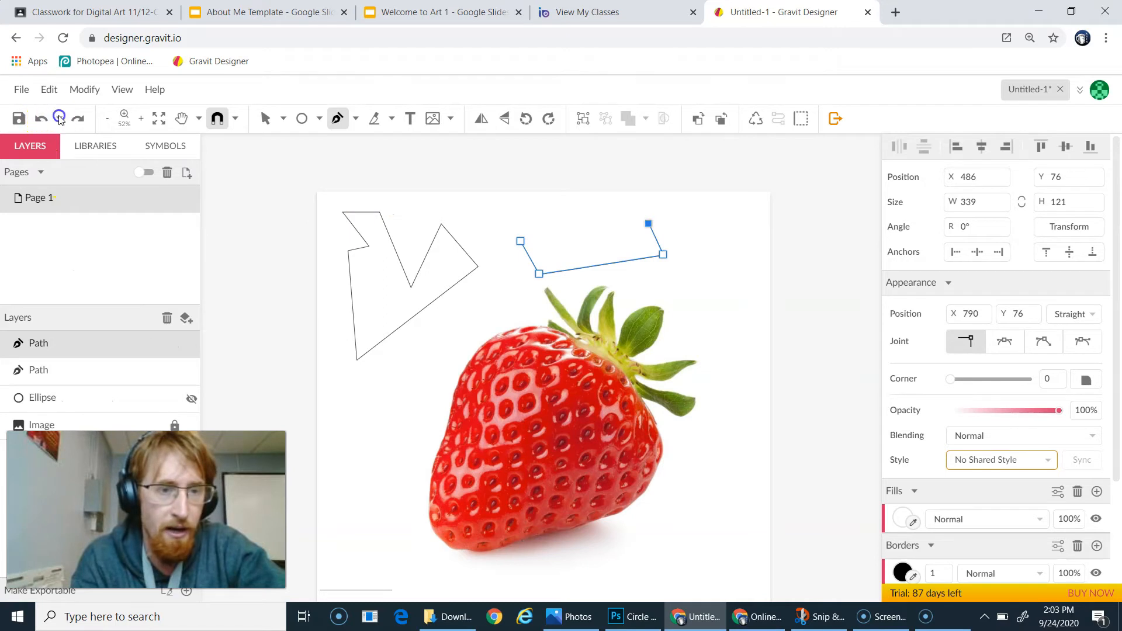
click(59, 119)
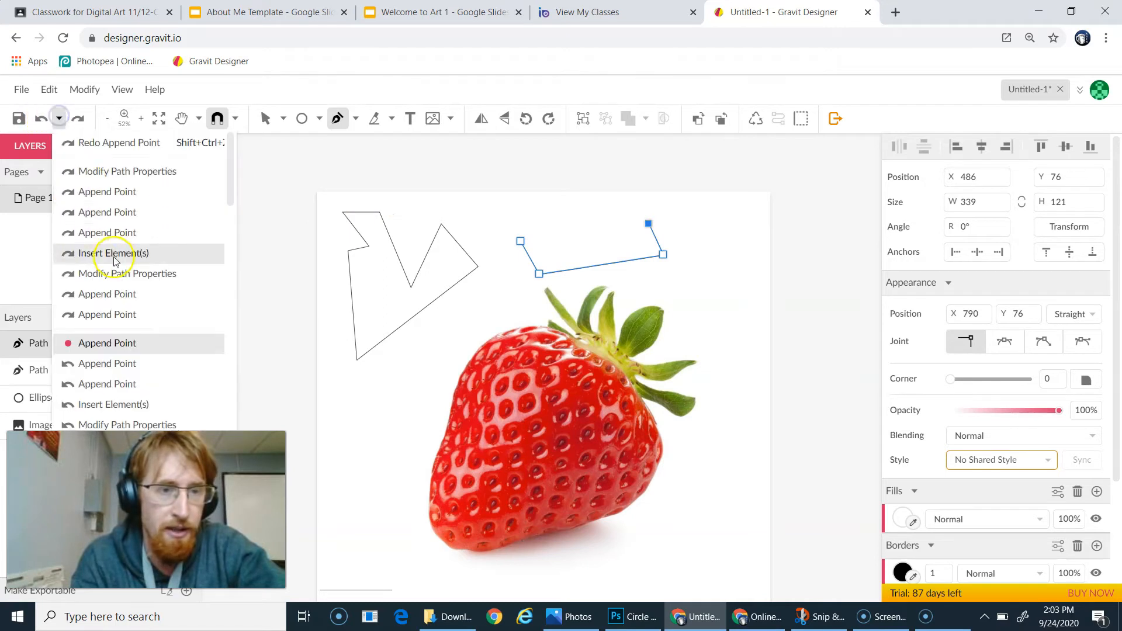
click(149, 405)
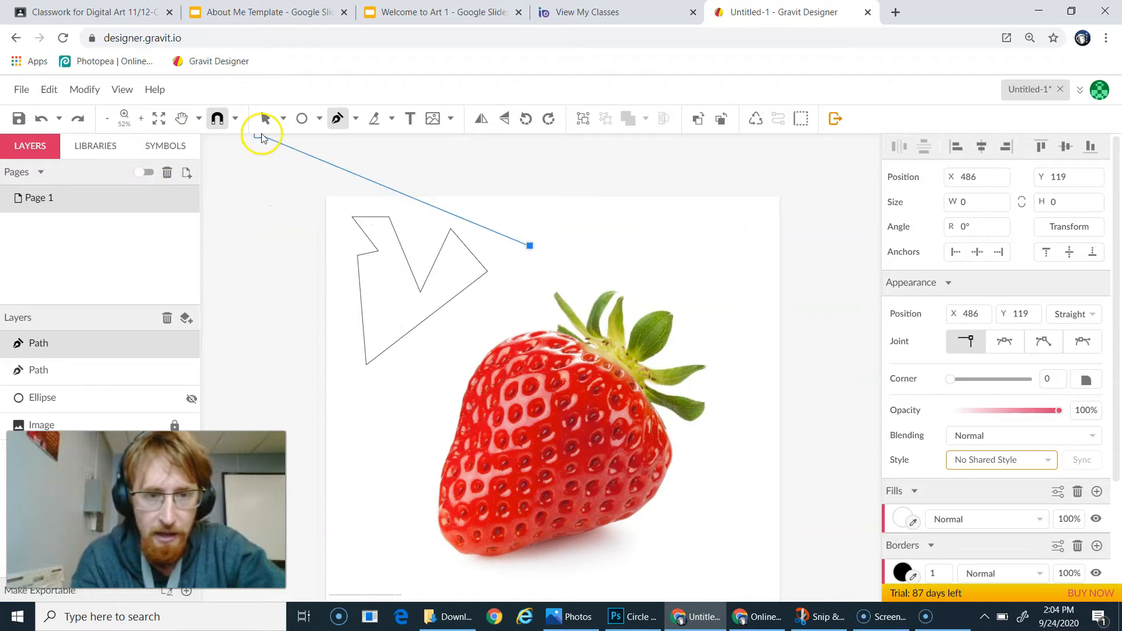
Step: Delete the jagged eight-point shape up and left of the strawberry
click(263, 120)
click(401, 306)
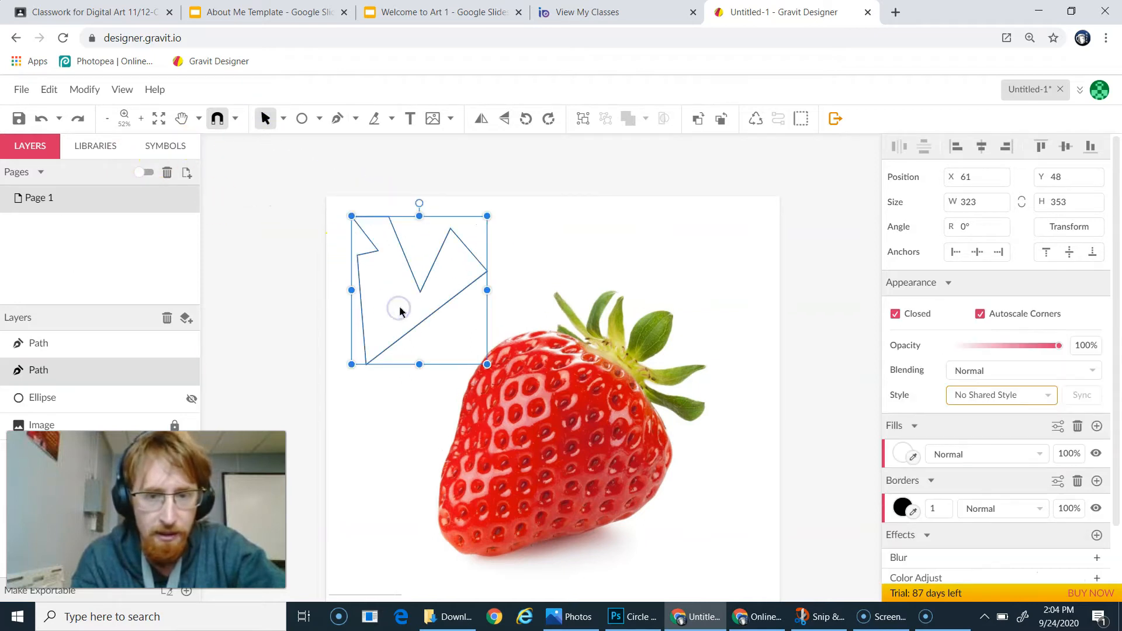
key(Delete)
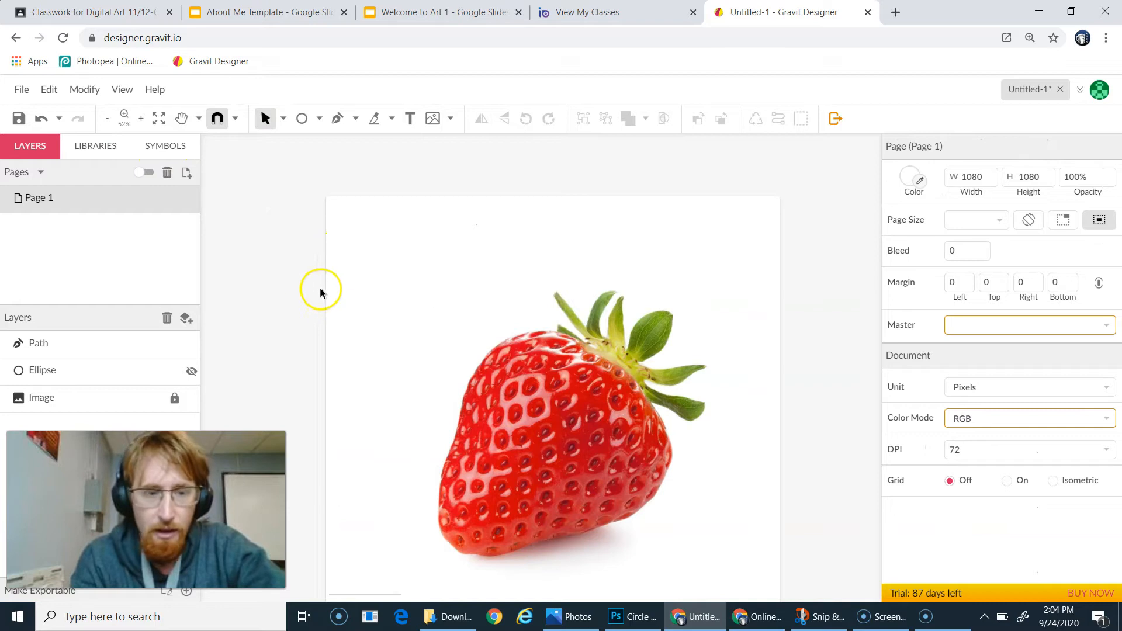
Step: Start tracing the strawberry with the Pen tool, drawing a straight segment about 84 x 4 px along its top edge
scroll(324, 287, down, 2)
click(142, 118)
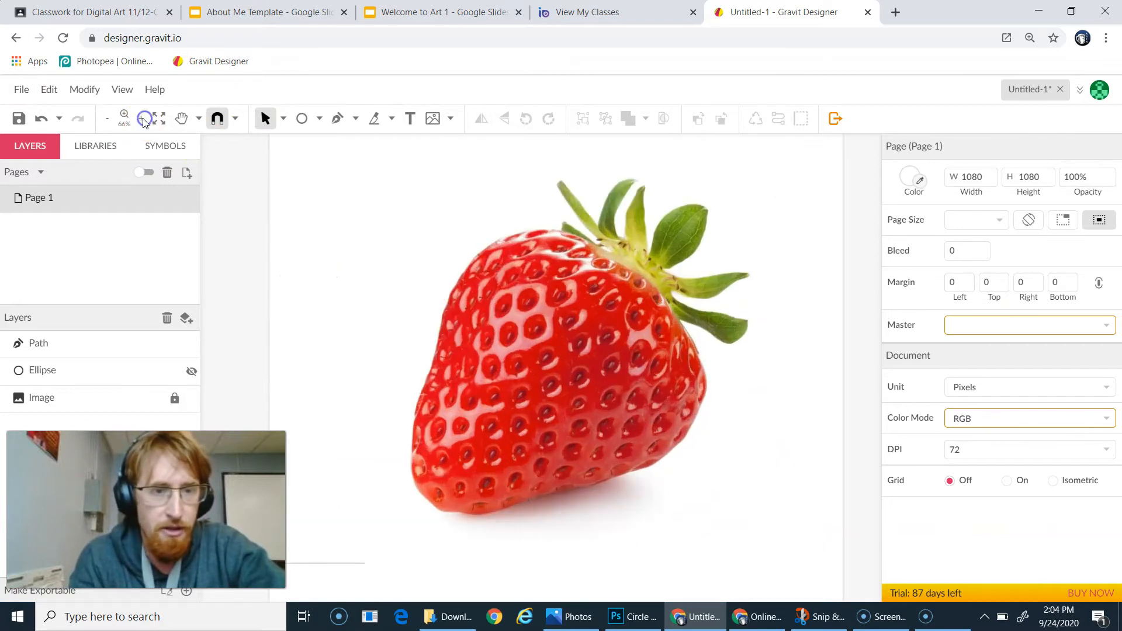
click(142, 119)
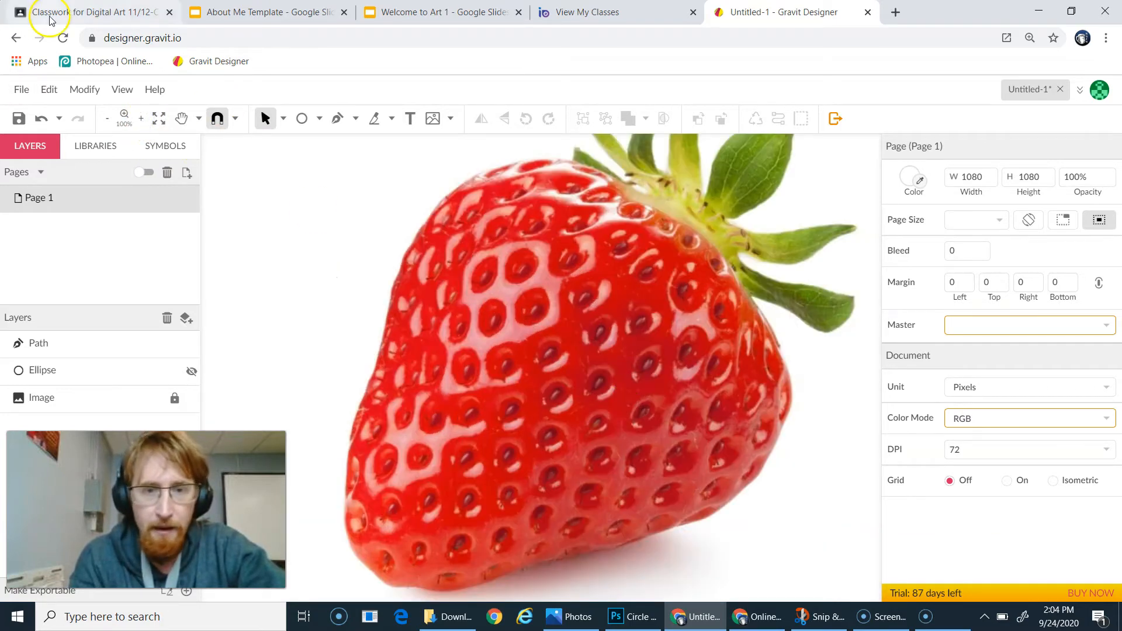
click(338, 119)
scroll(592, 205, up, 1)
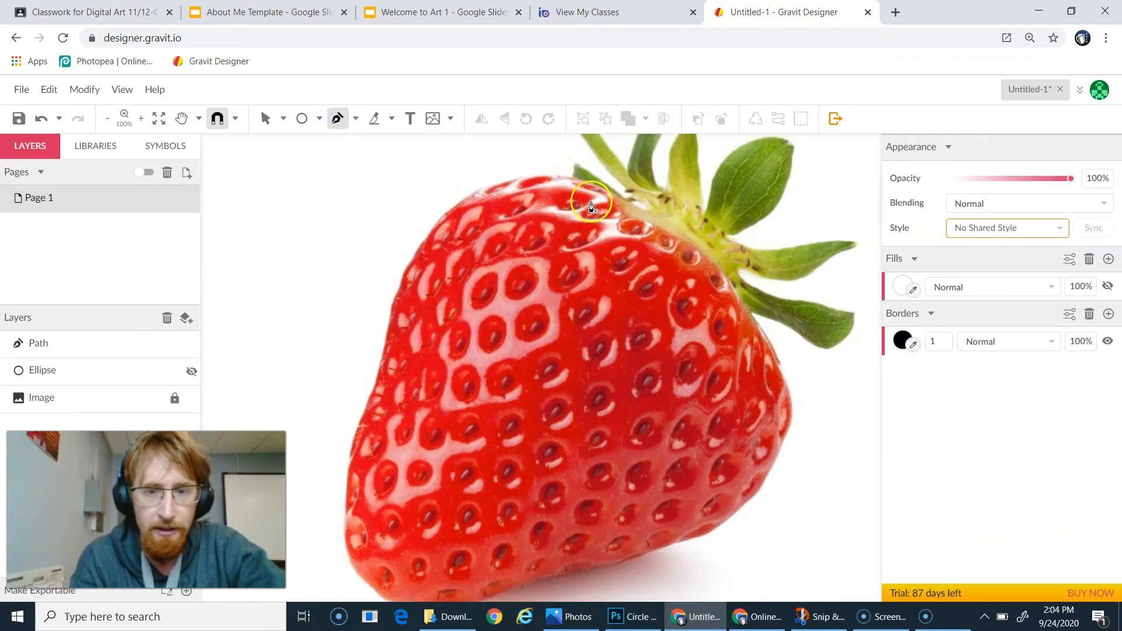
scroll(576, 203, up, 1)
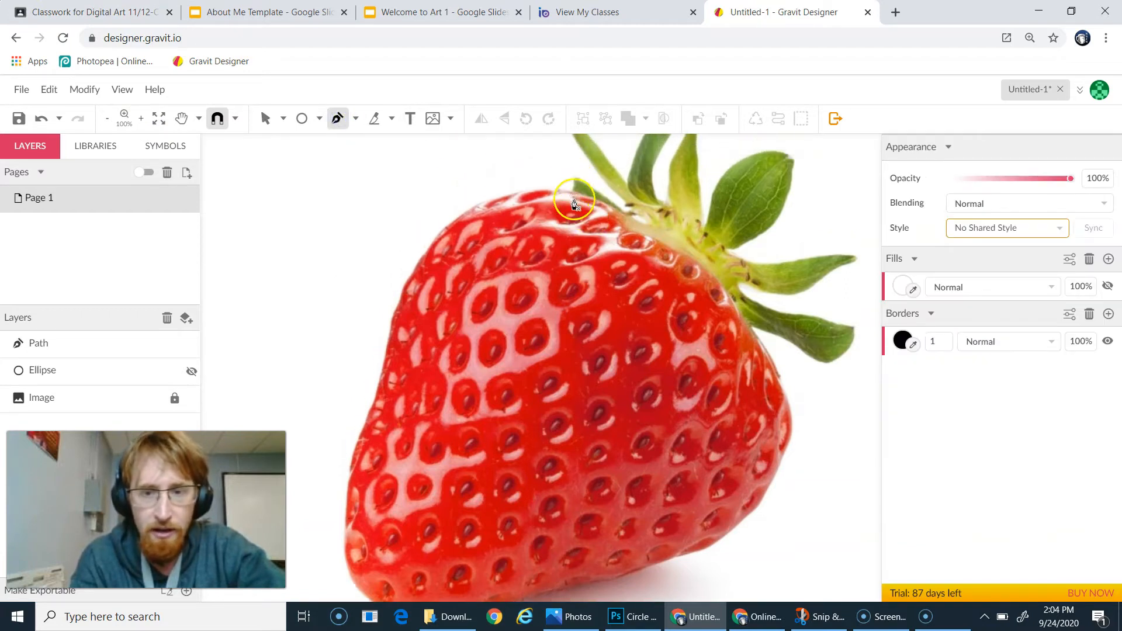
click(570, 194)
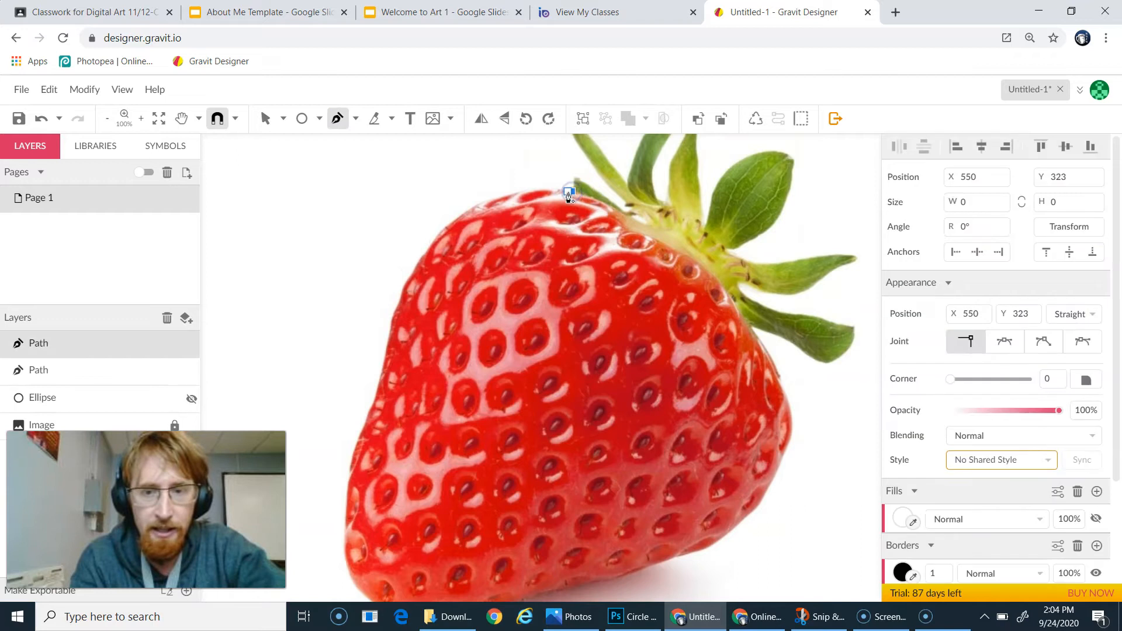
scroll(509, 181, up, 1)
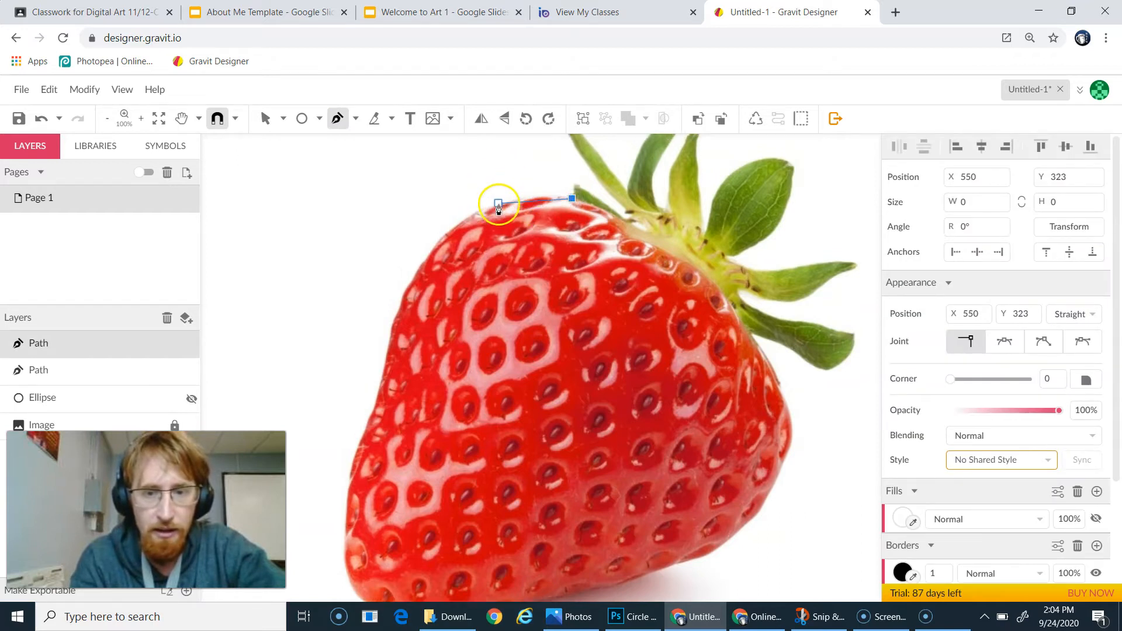
click(451, 226)
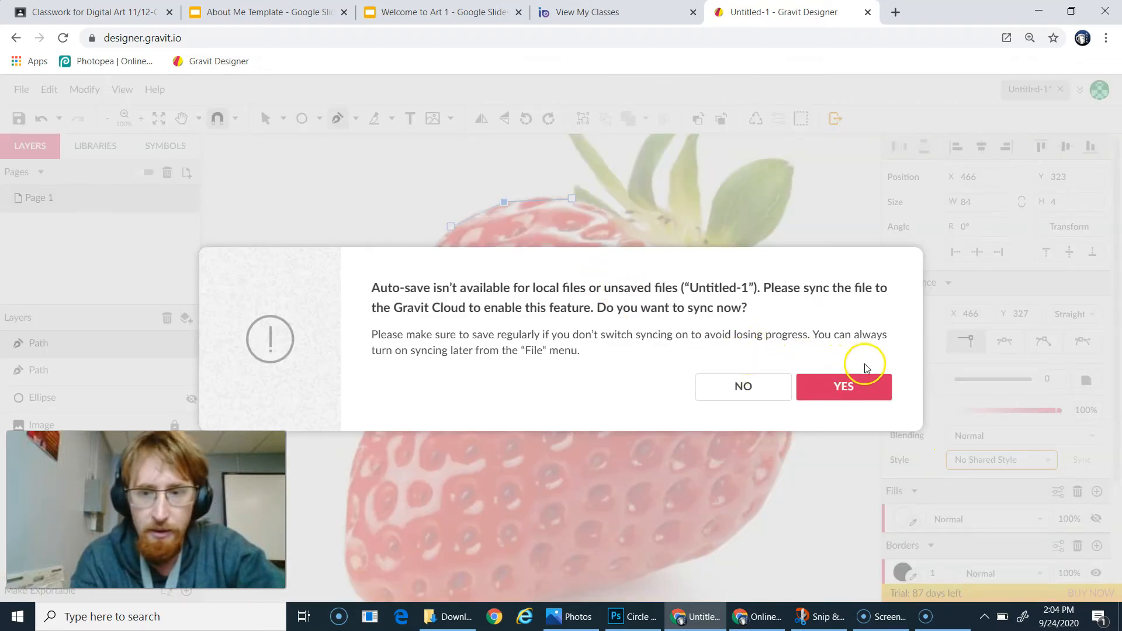
Step: Accept syncing to Gravit Cloud and save the file as Strawberry Logo2
click(834, 396)
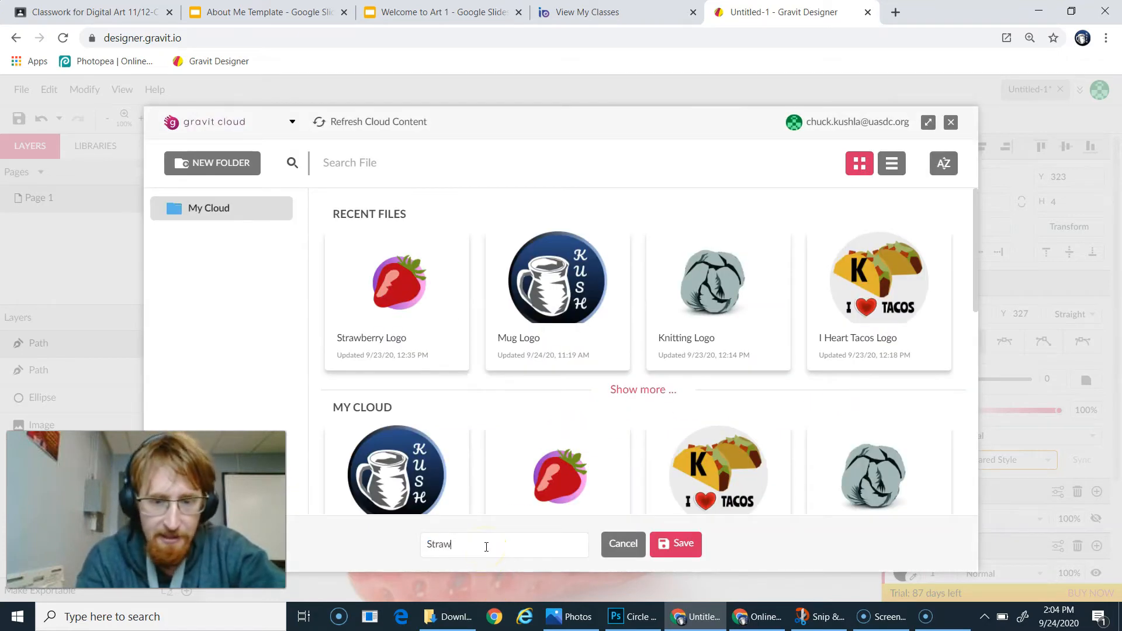
text(Strawberry Logo2)
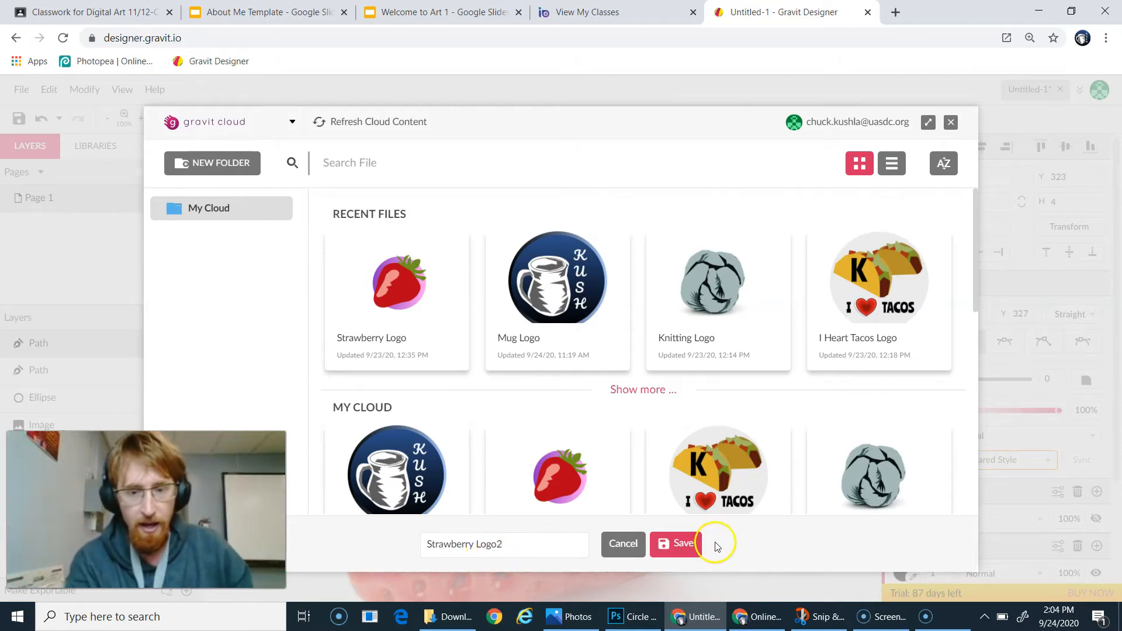
click(675, 544)
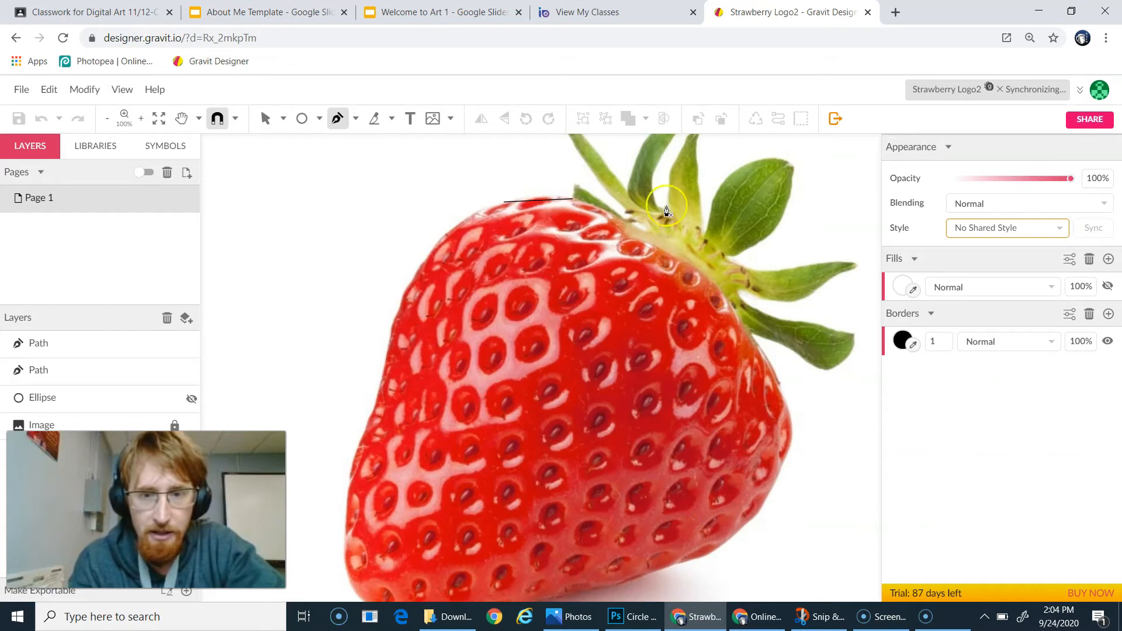
Step: Try to resume the open path from the left endpoint of the top segment with the Pen tool
click(341, 120)
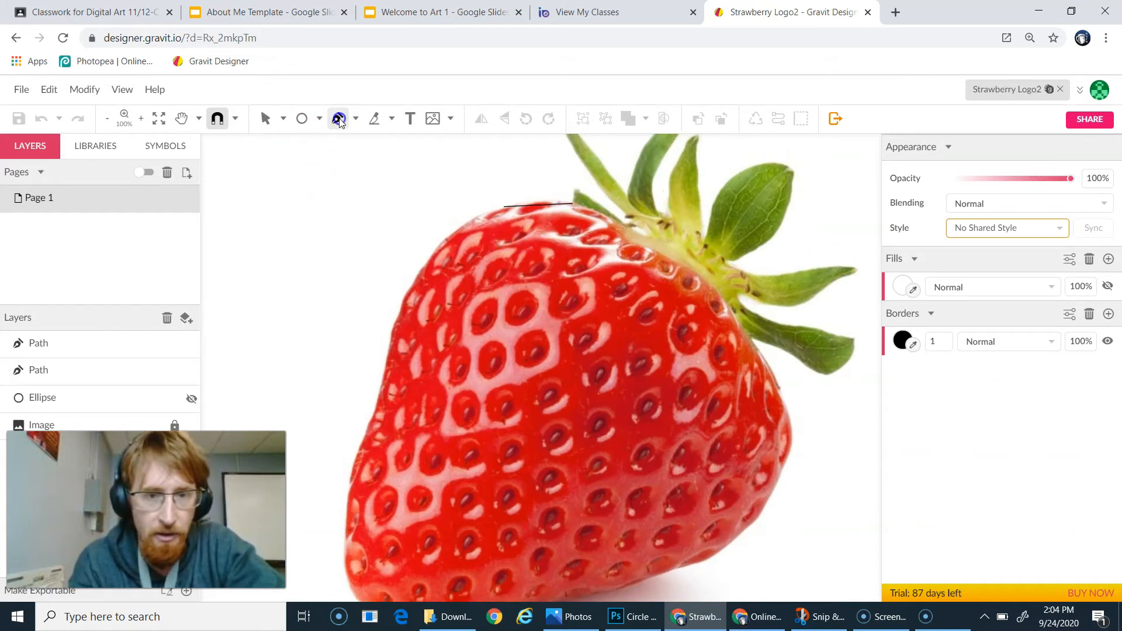
click(503, 206)
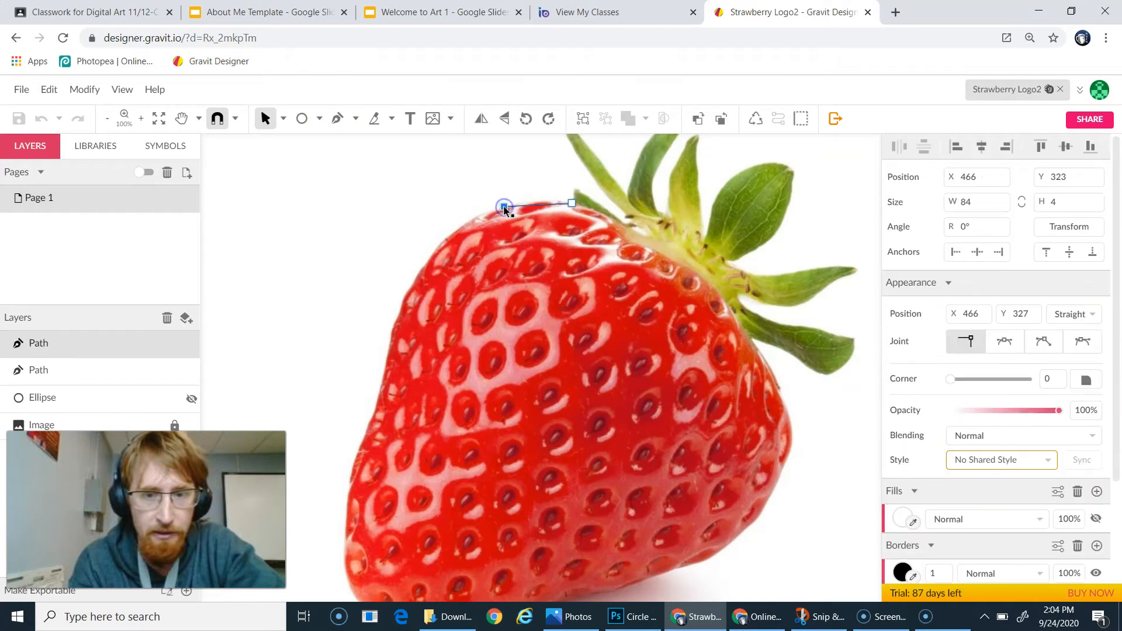
click(470, 223)
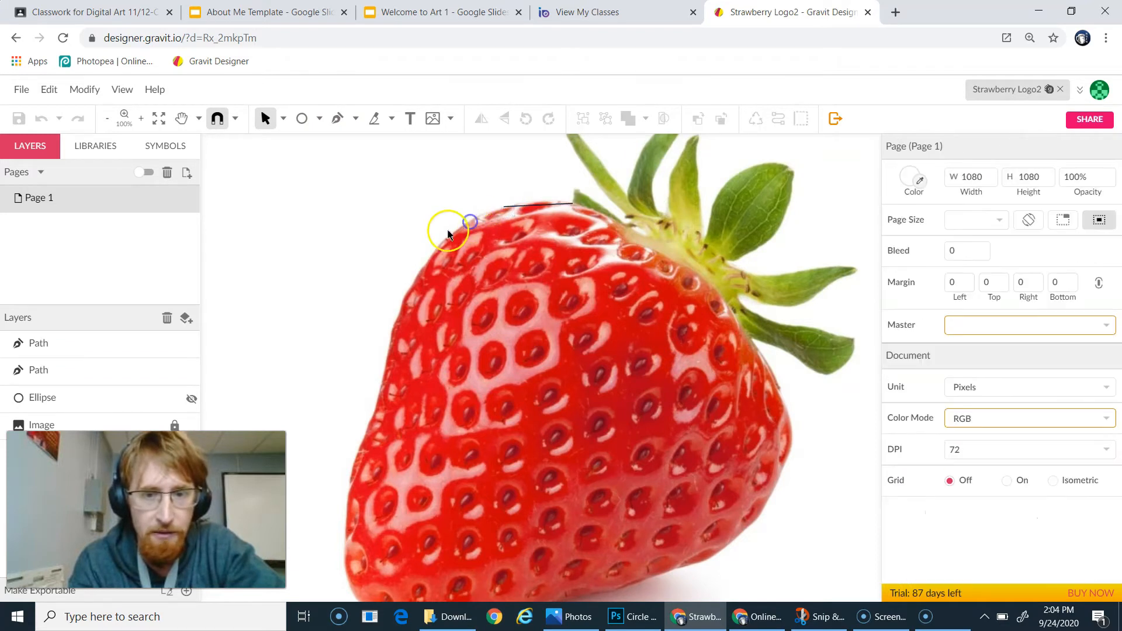
Step: Trace the strawberry's left edge with a seven-point Pen path about 196 x 379 px, starting at the top segment's left end
click(337, 119)
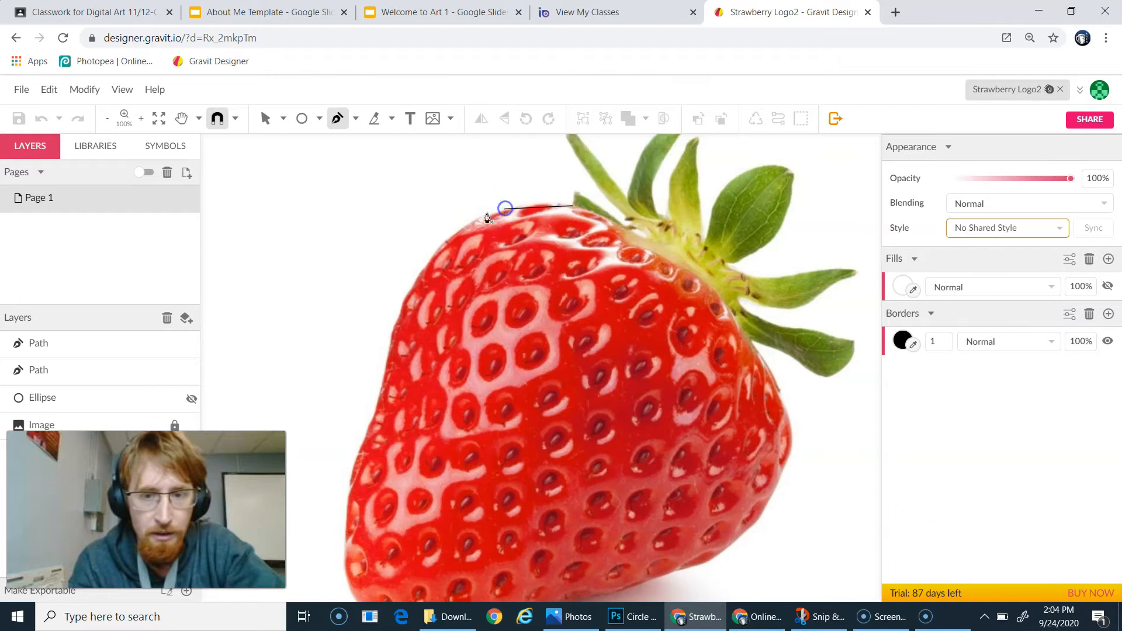
click(504, 208)
click(457, 235)
click(403, 286)
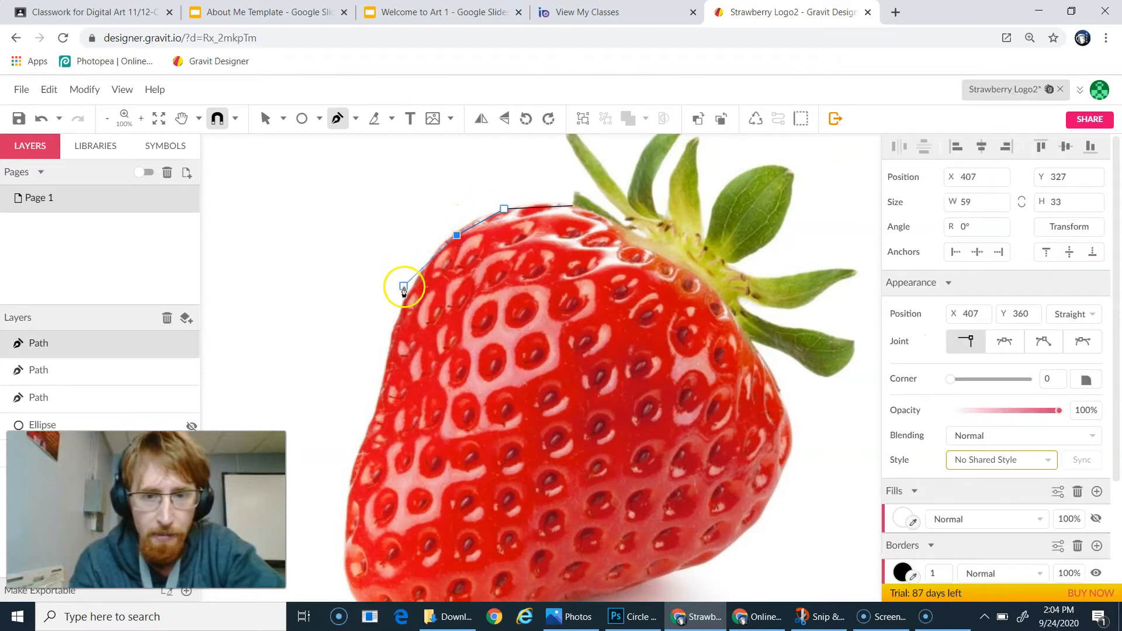
click(388, 342)
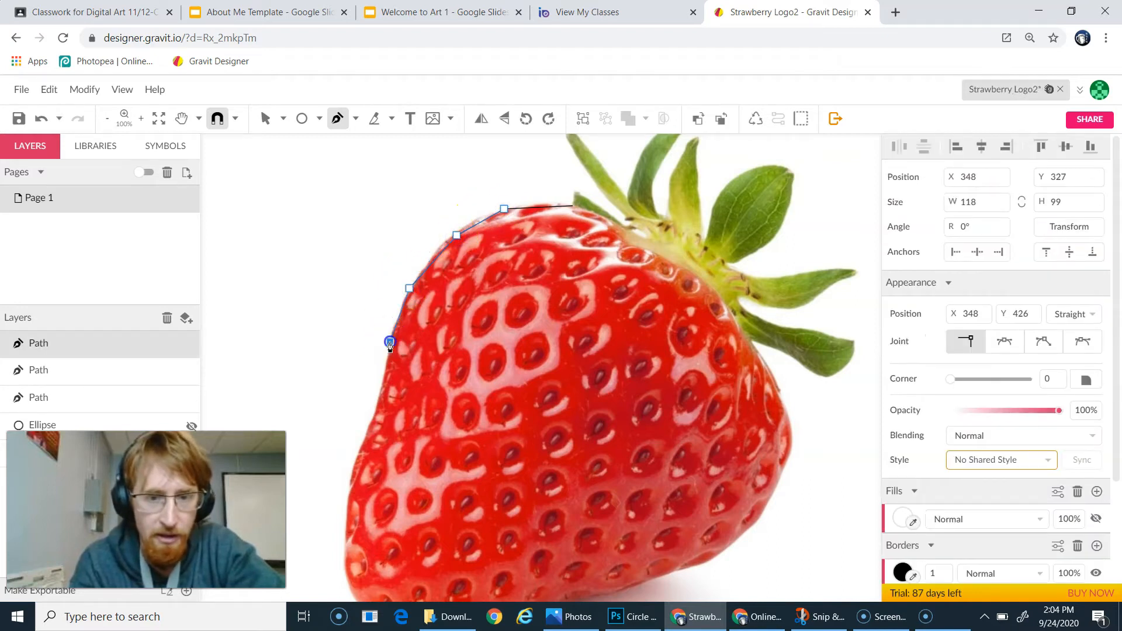
click(378, 394)
click(362, 448)
click(353, 514)
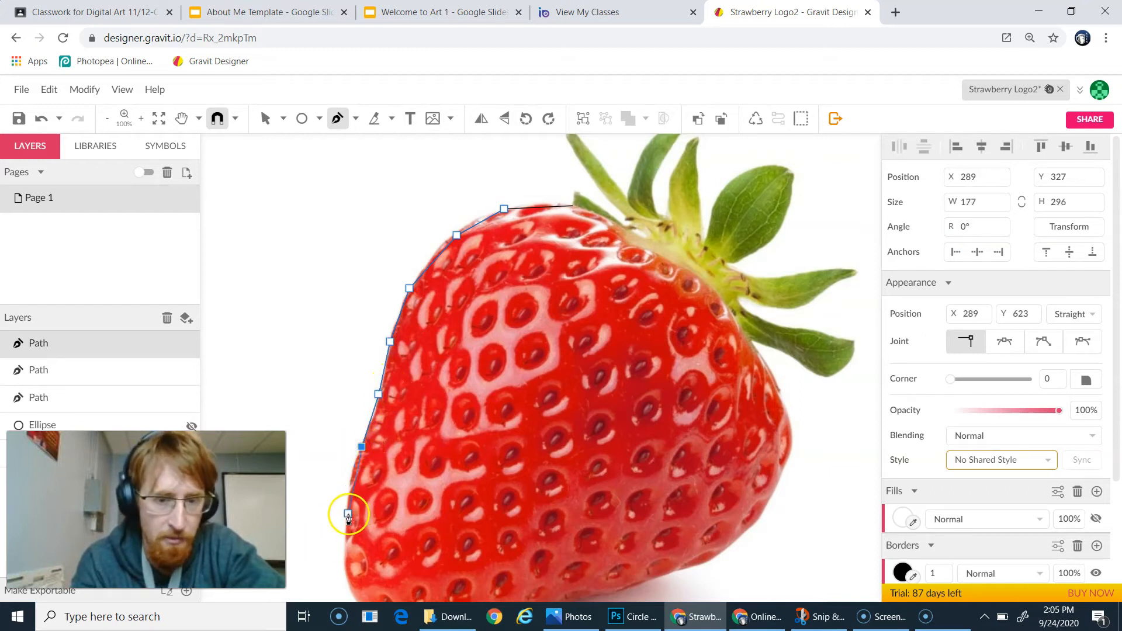
Step: Continue the Pen path around the strawberry's lower-left tip, extending it to about 531 px high
scroll(377, 519, down, 3)
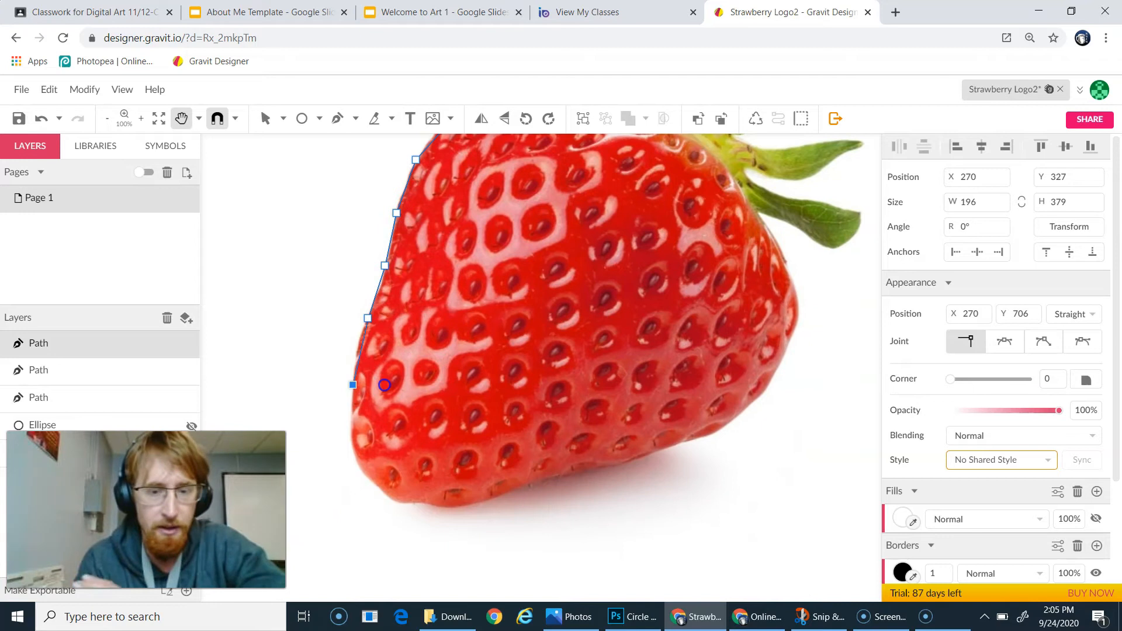
click(352, 426)
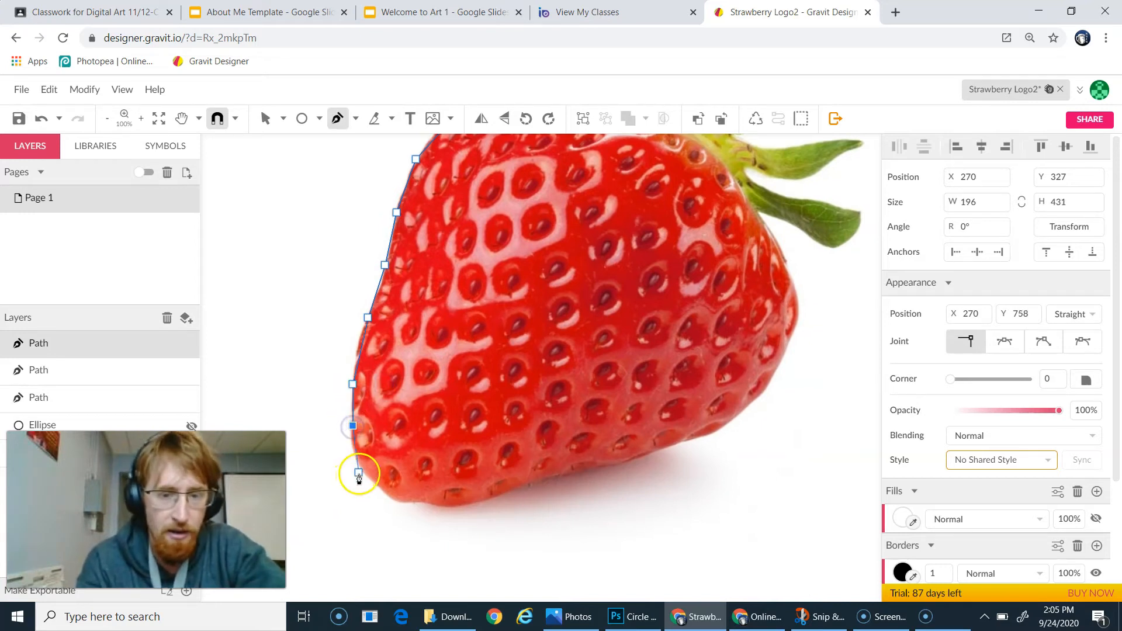
click(395, 498)
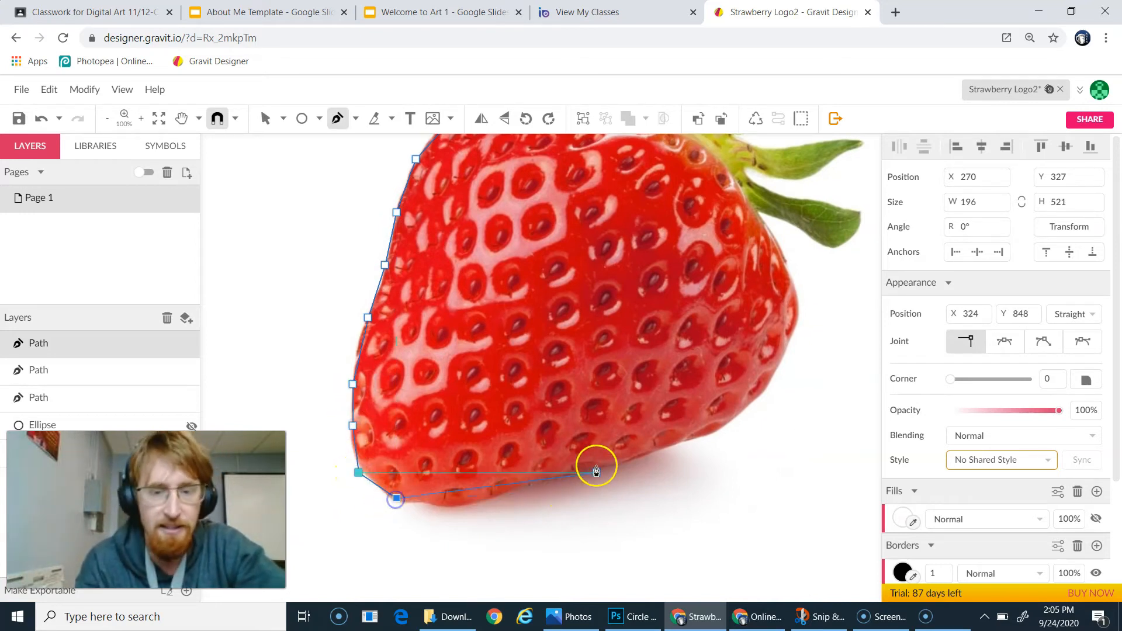
key(space)
key(space)
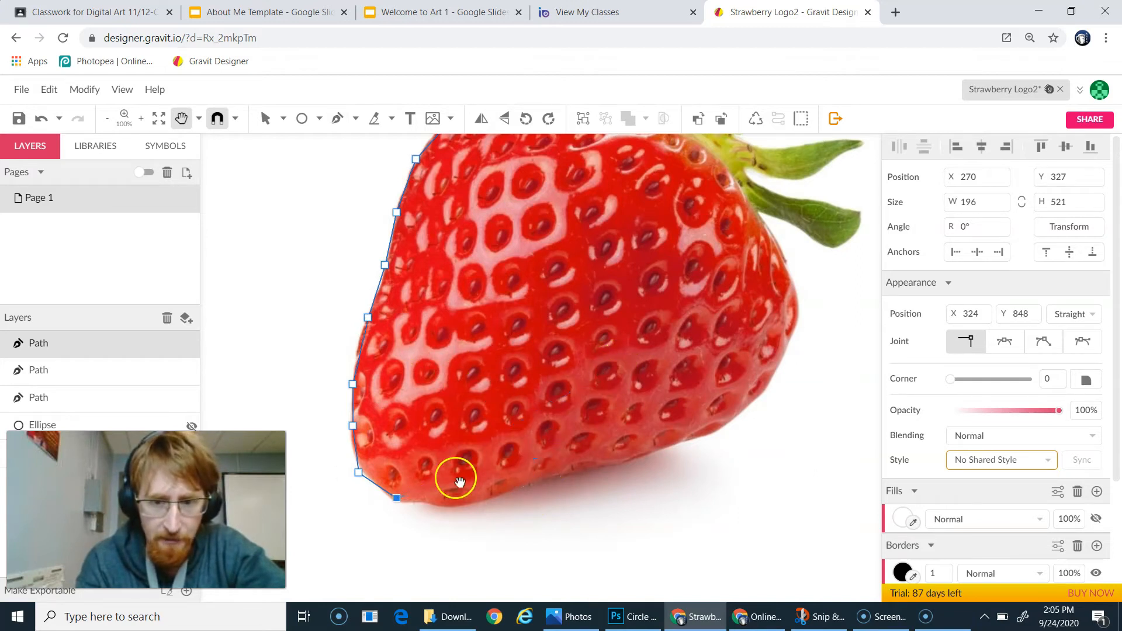
key(p)
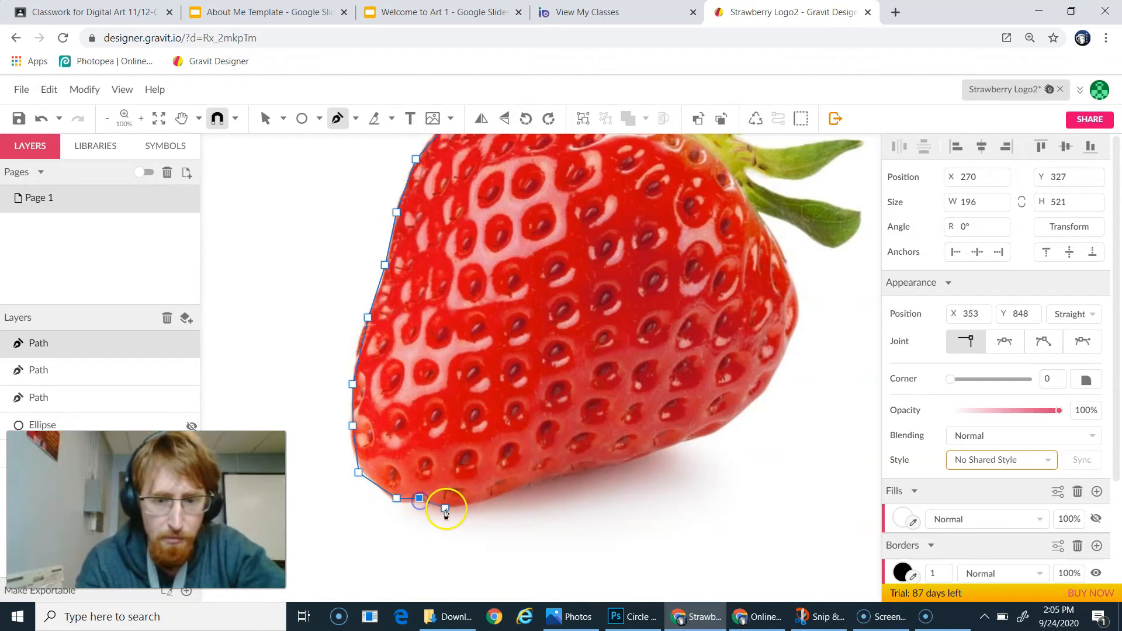
key(space)
click(448, 506)
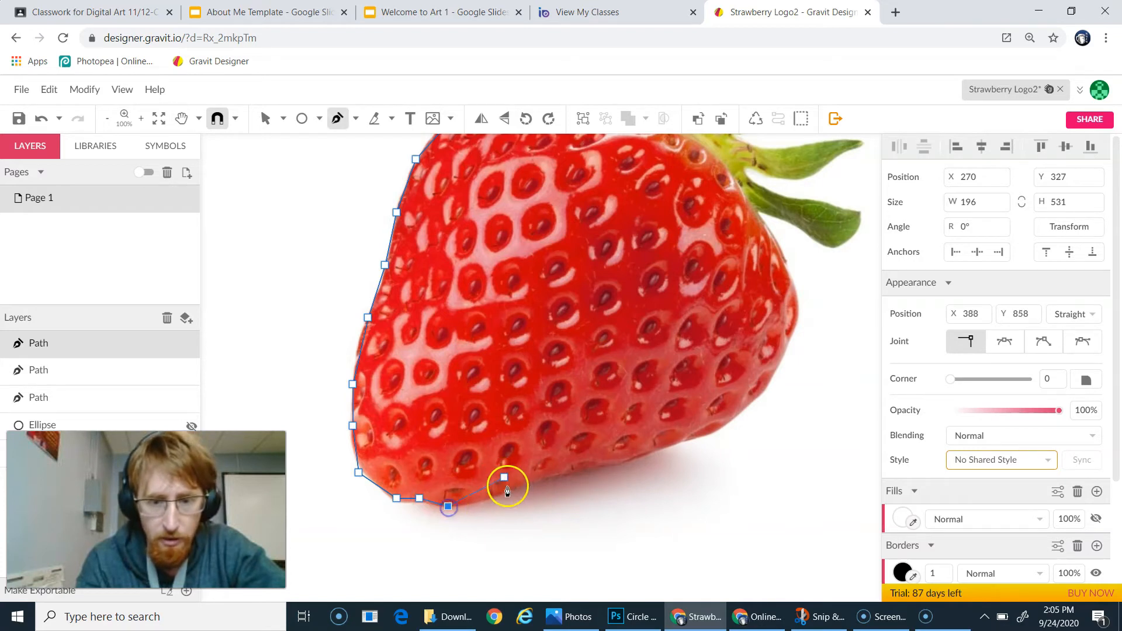
Step: Continue the Pen path along the strawberry's lower edge and up its right side, widening it to about 553 px
drag(510, 491, 619, 463)
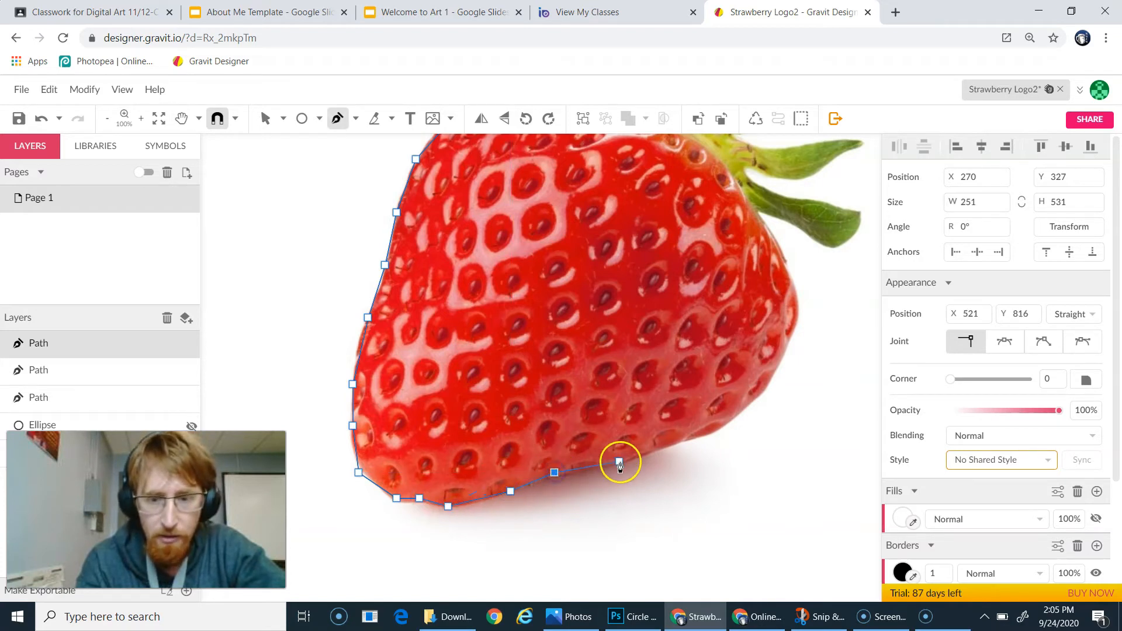
click(715, 433)
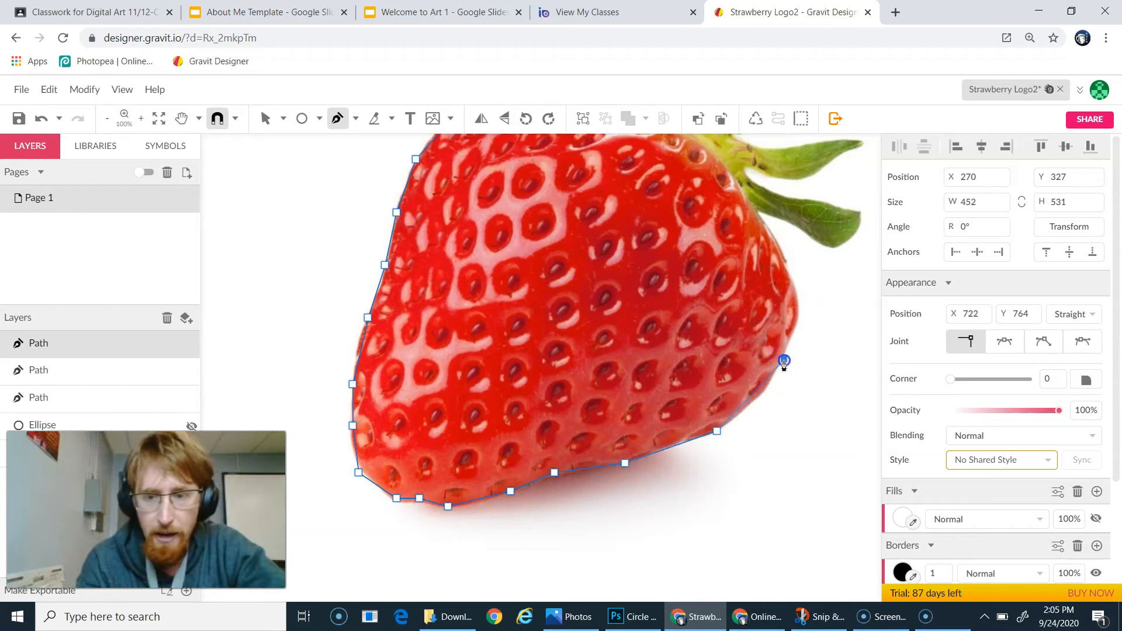
drag(777, 245, 766, 358)
Step: Trace the strawberry's edge beneath the leaves and join the path to the top segment, making the outline about 553 x 535 px
click(724, 288)
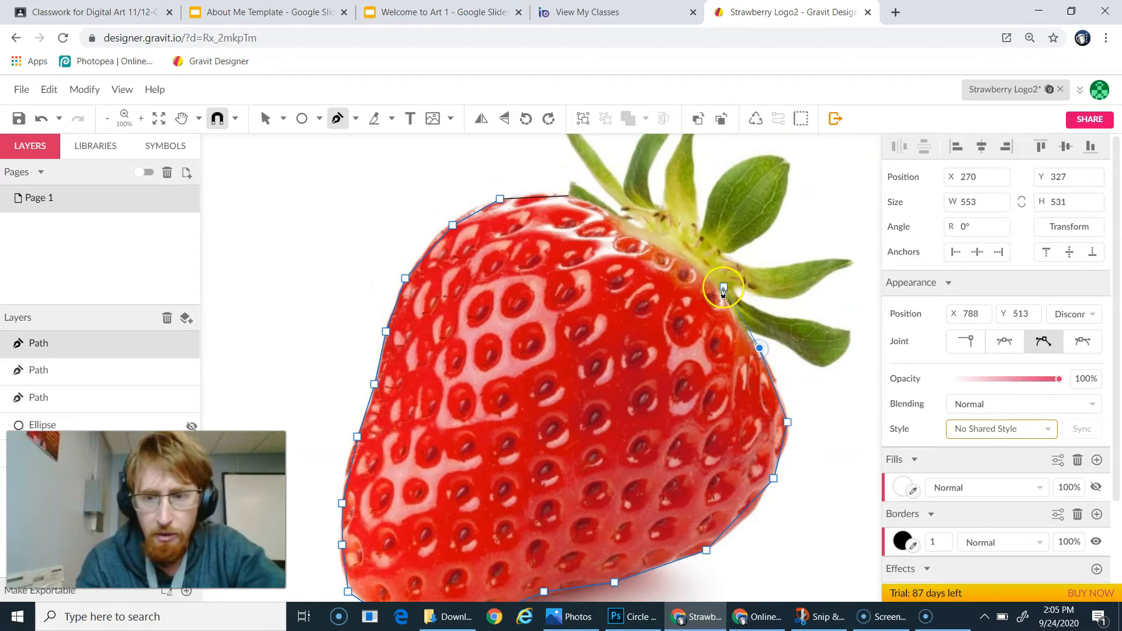
click(719, 289)
click(692, 269)
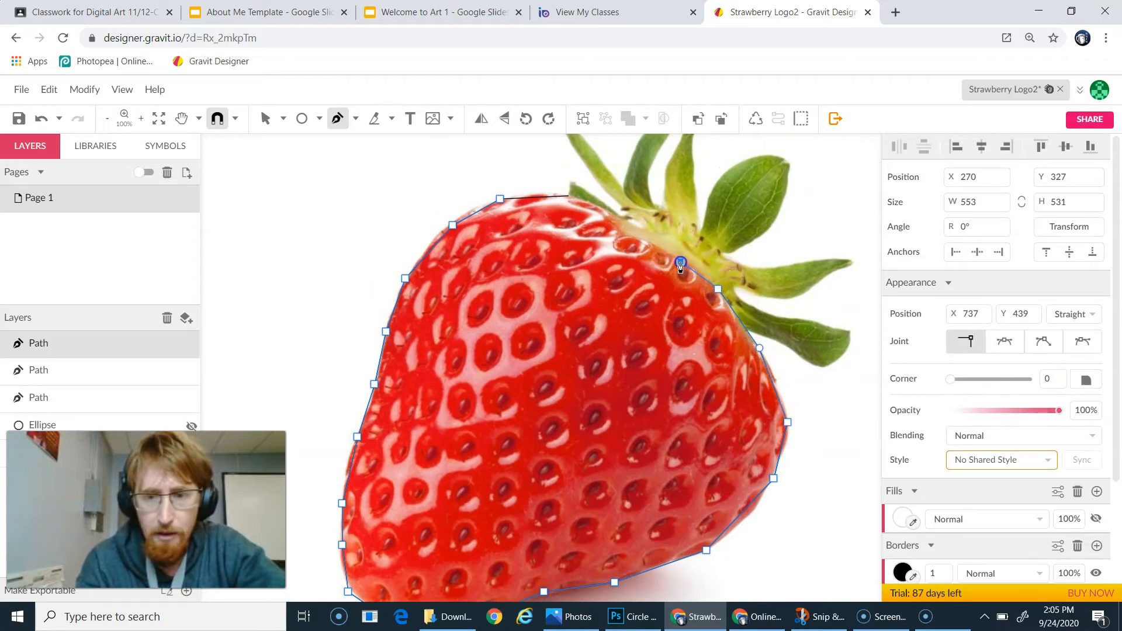
click(599, 204)
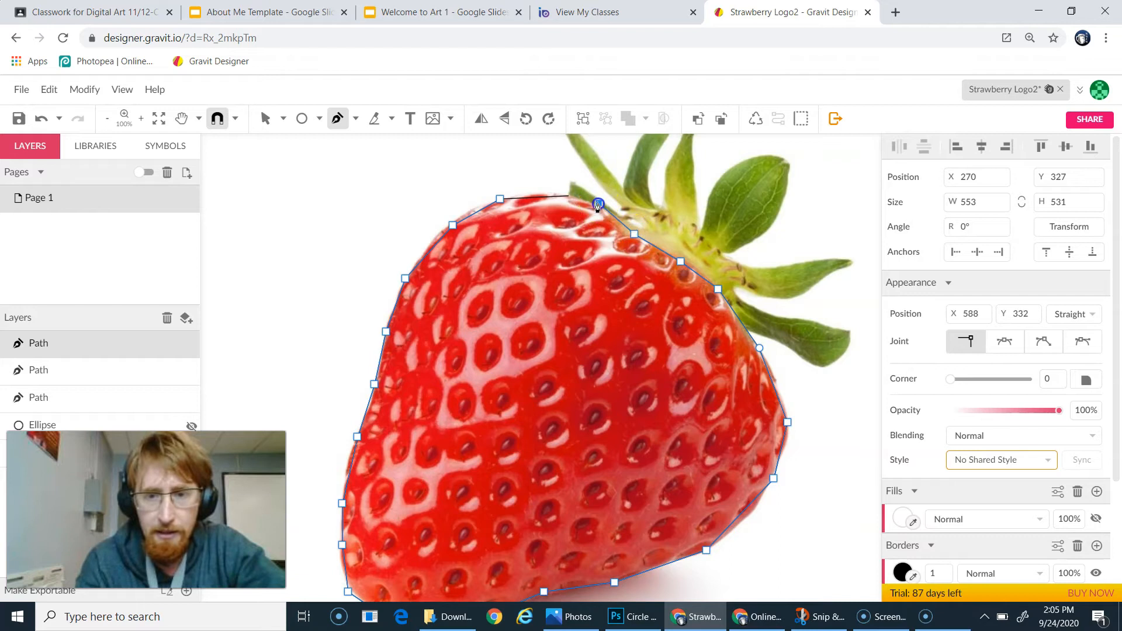
click(568, 196)
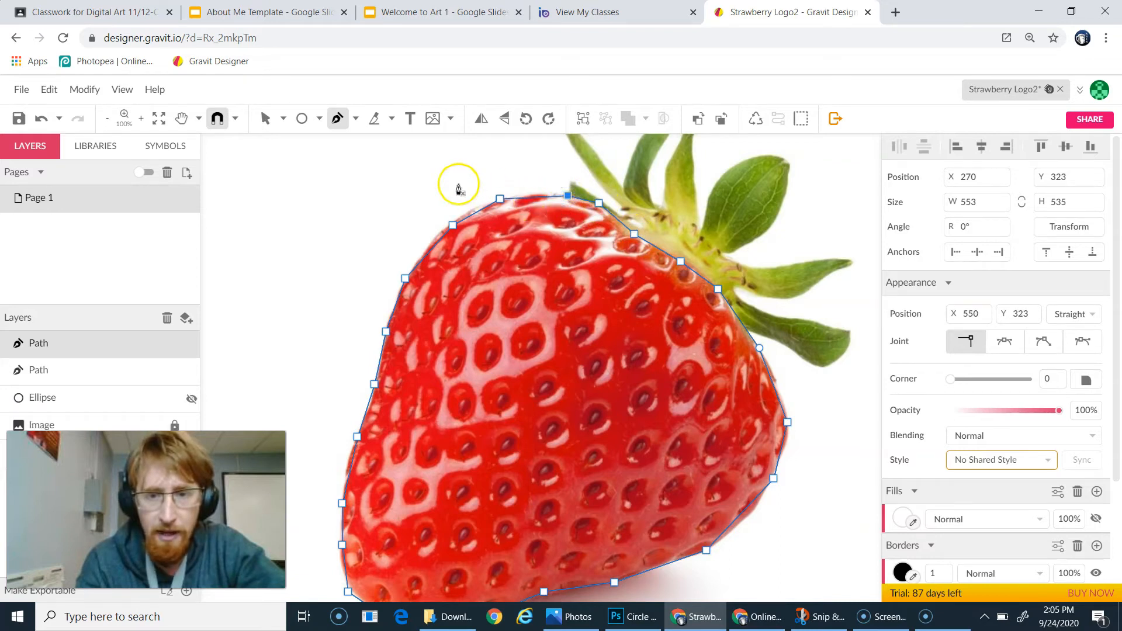
click(500, 200)
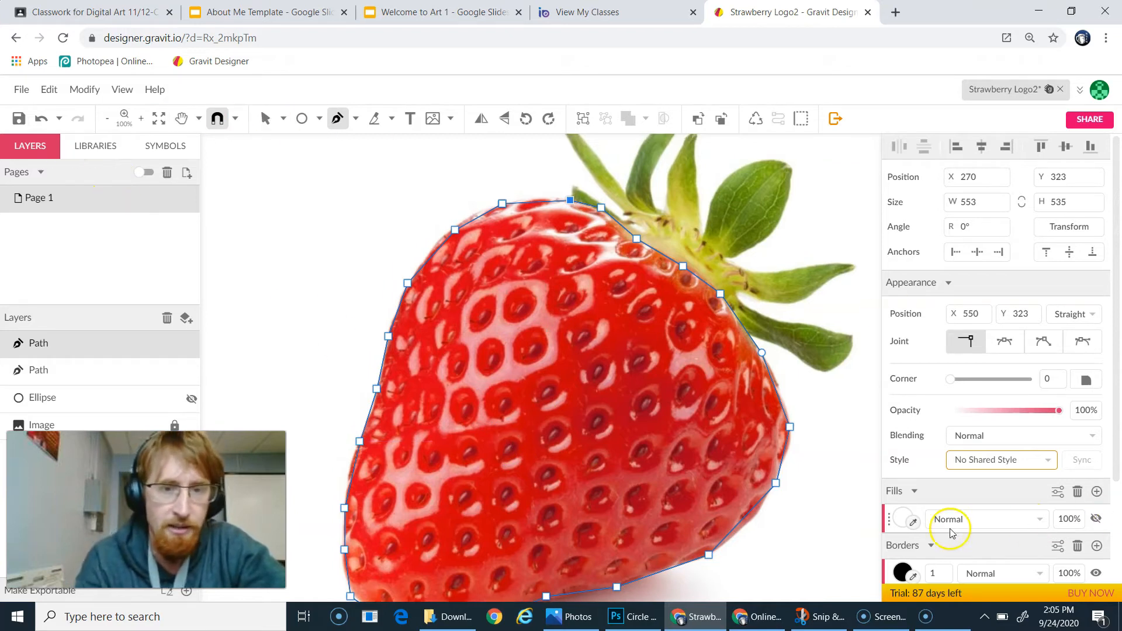
Step: Fill the strawberry body outline with the orange-red color #E82F12
scroll(429, 498, right, 1)
scroll(841, 503, right, 1)
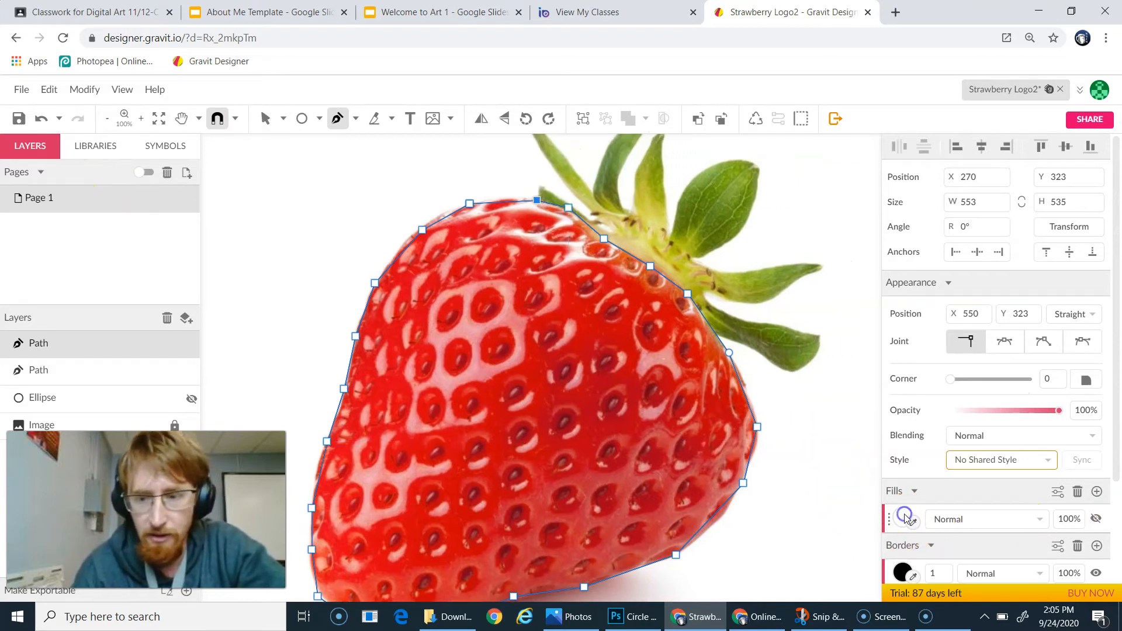
click(905, 517)
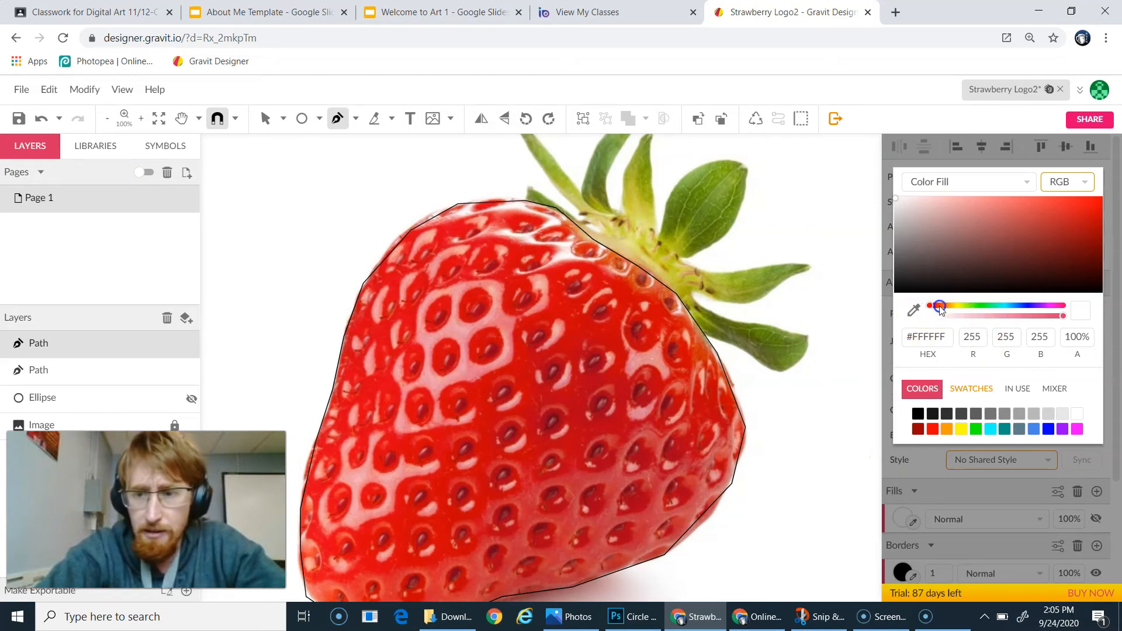
drag(936, 307, 934, 310)
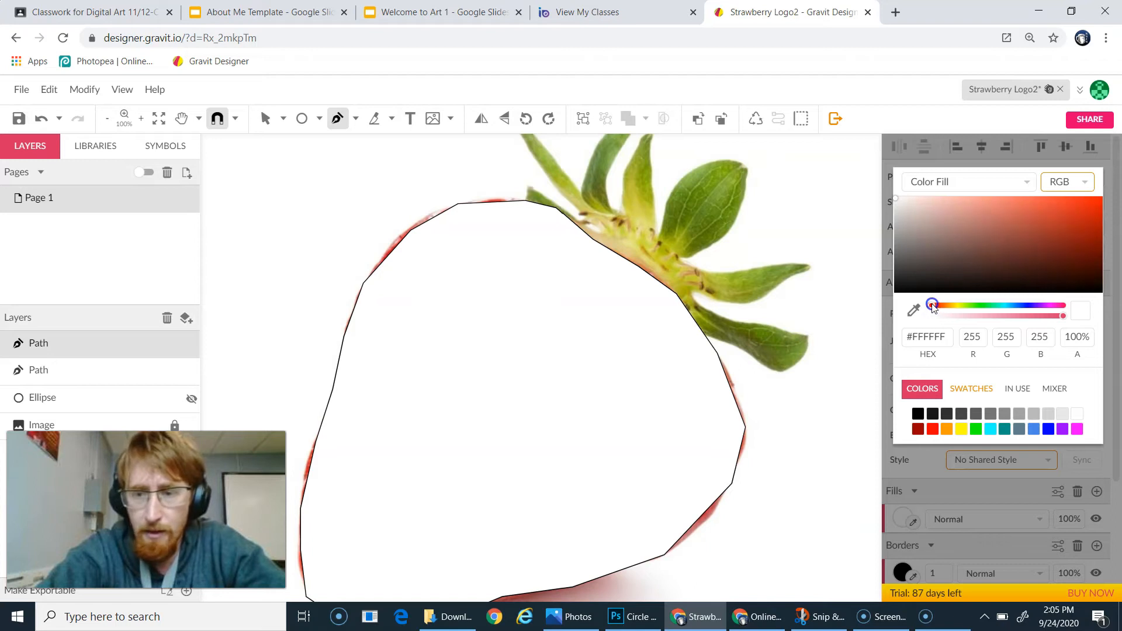
drag(1006, 228, 1080, 209)
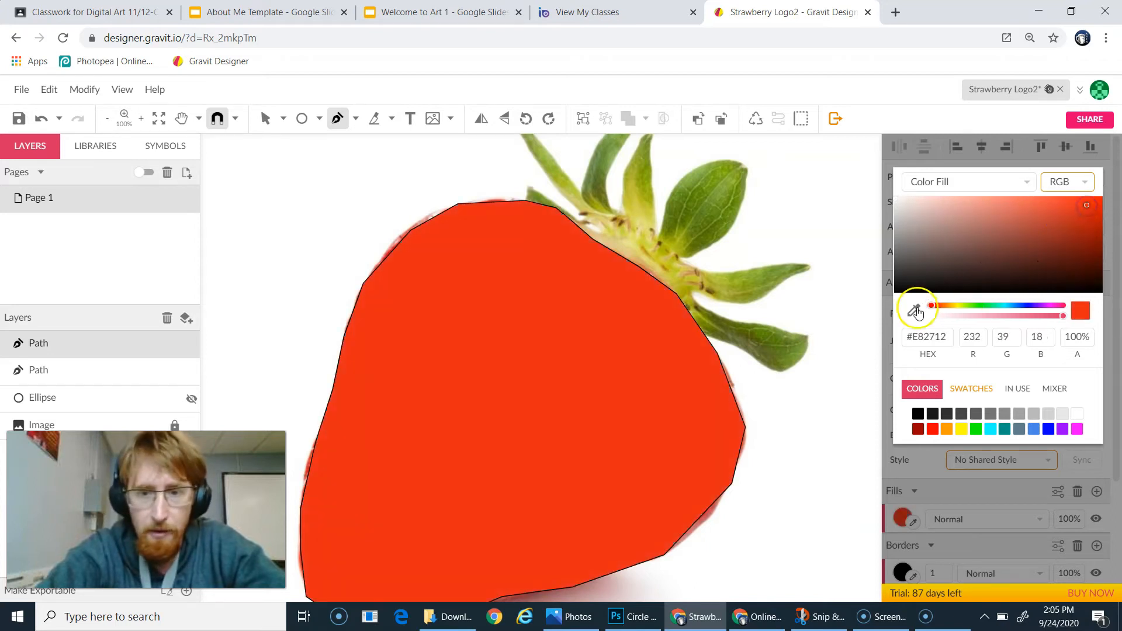
drag(935, 308, 936, 308)
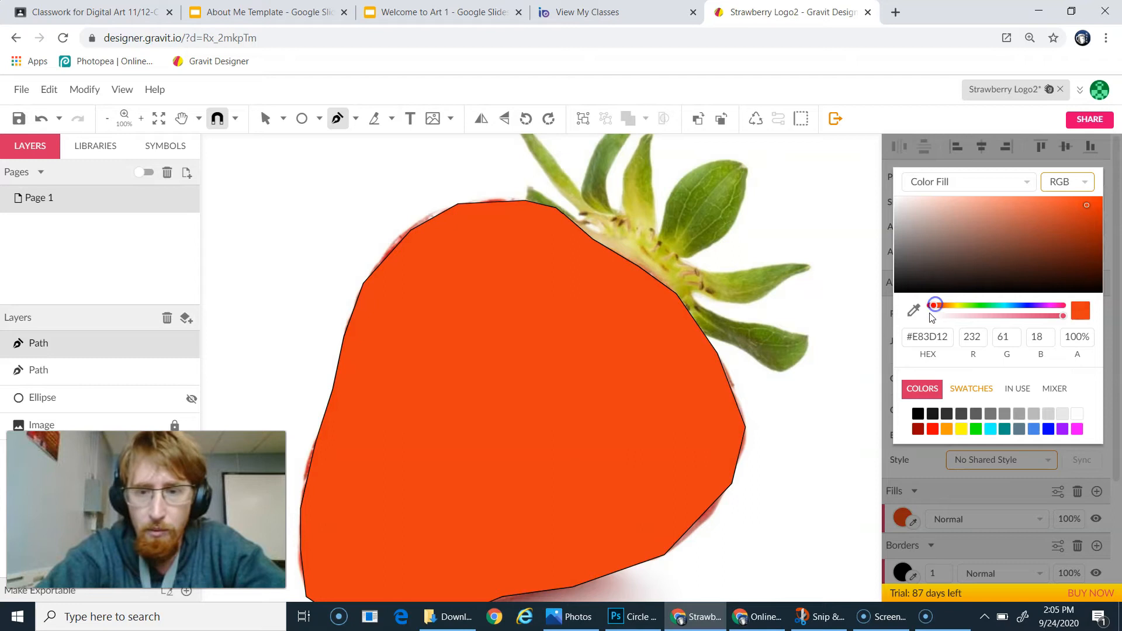
drag(935, 308, 934, 308)
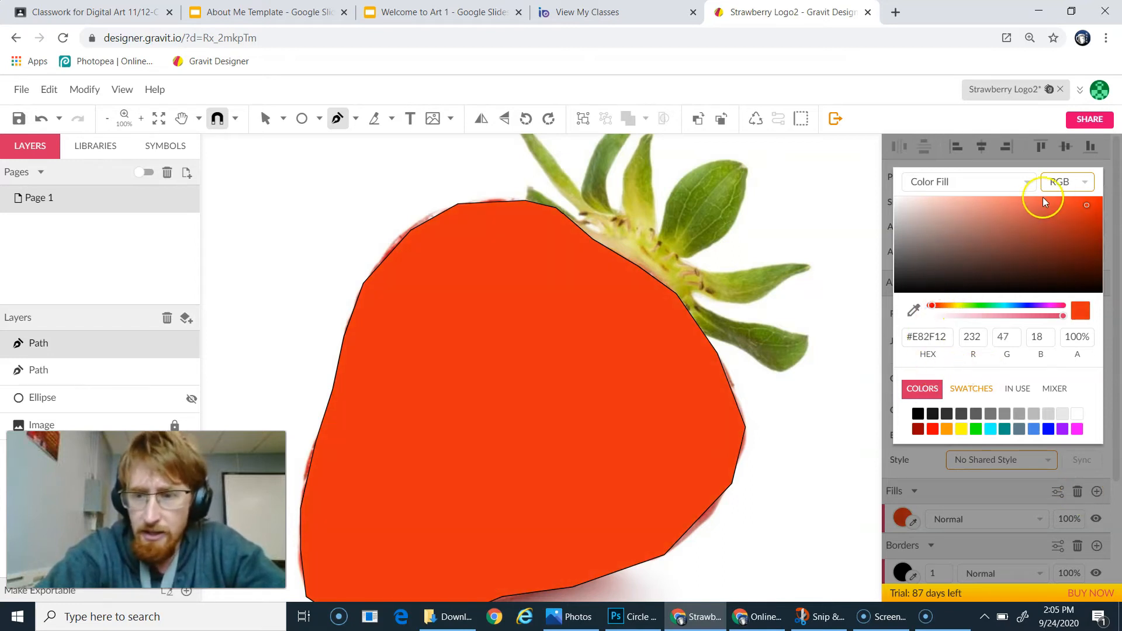
Step: Hide the black border of the strawberry body shape and deselect it
scroll(842, 393, right, 2)
click(841, 394)
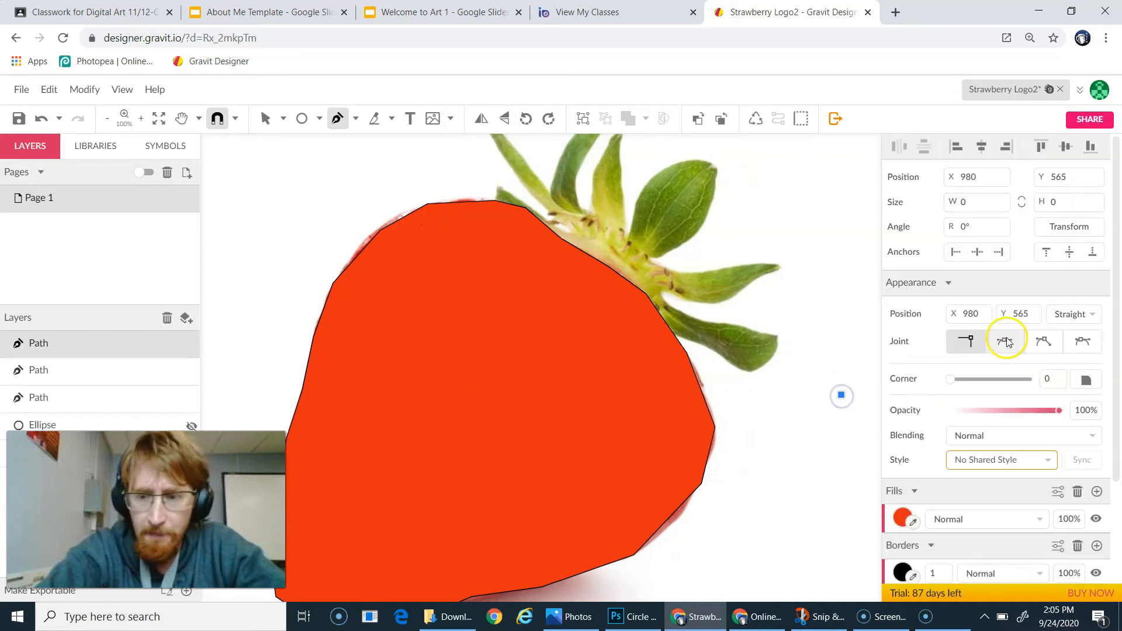
scroll(1068, 470, down, 2)
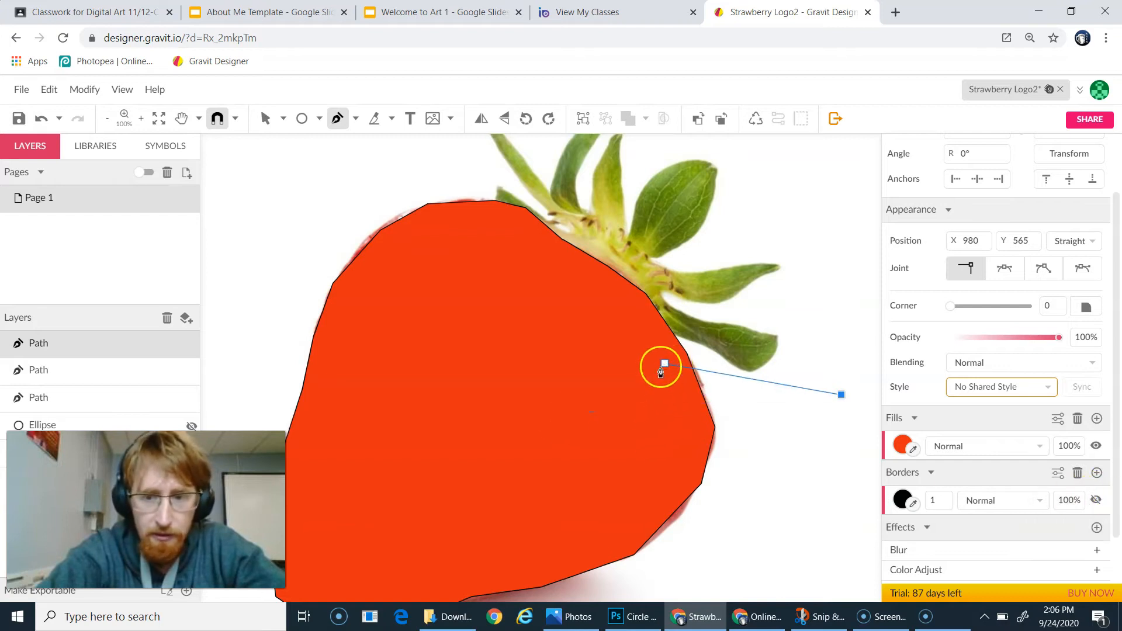
click(266, 118)
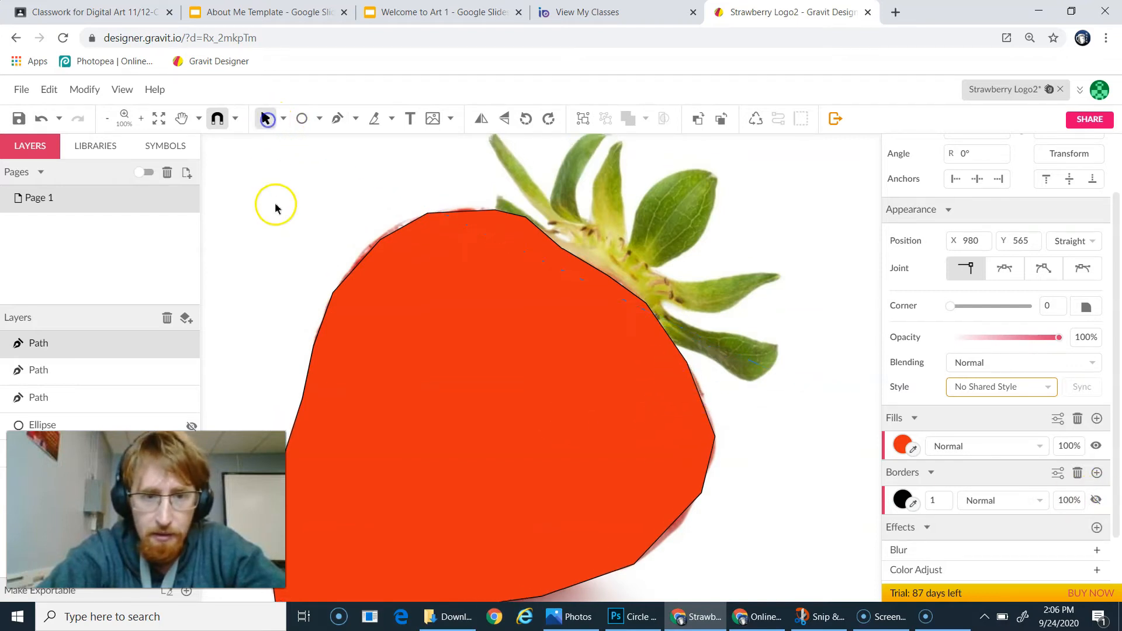
click(381, 239)
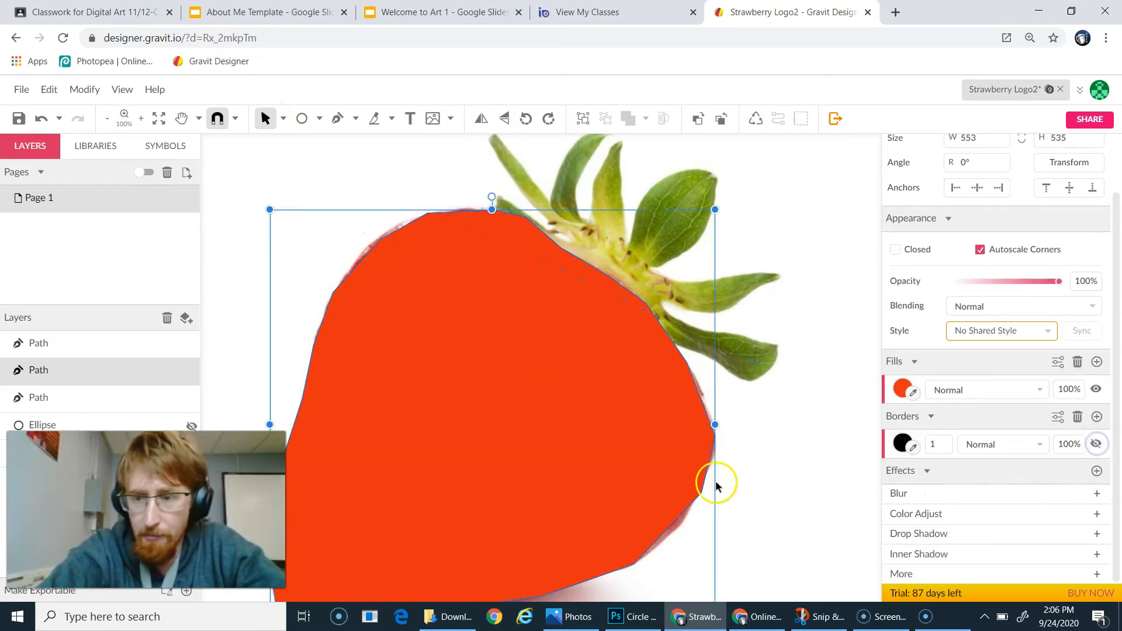
click(755, 447)
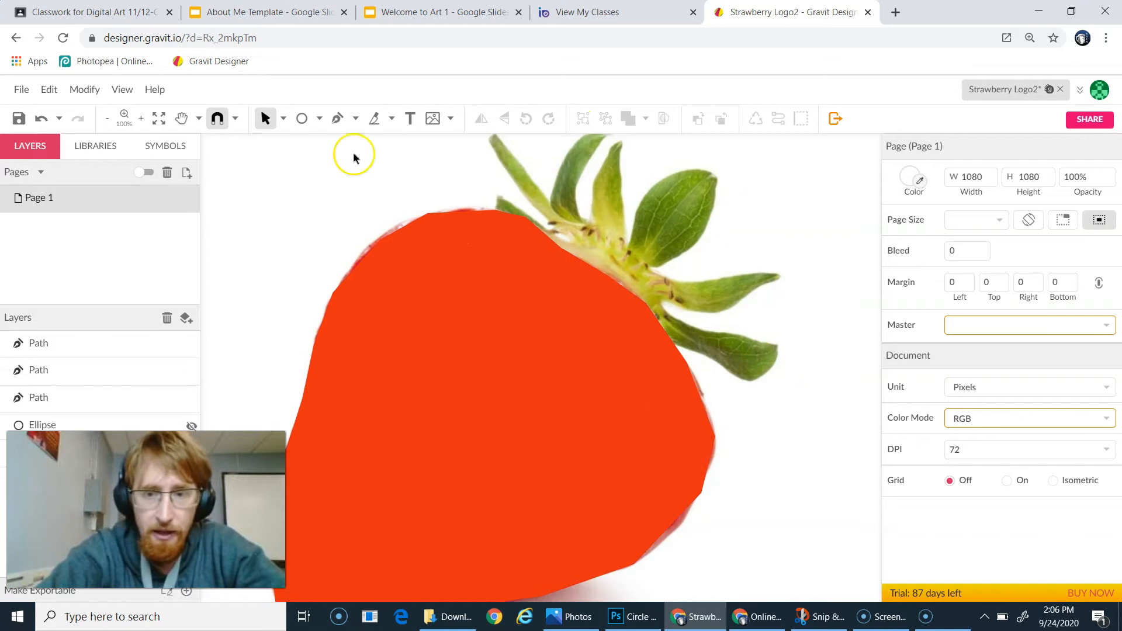
Step: Start a new Pen path at the strawberry's top edge and trace the two leftmost narrow leaves
scroll(415, 184, up, 2)
scroll(417, 190, down, 1)
click(336, 117)
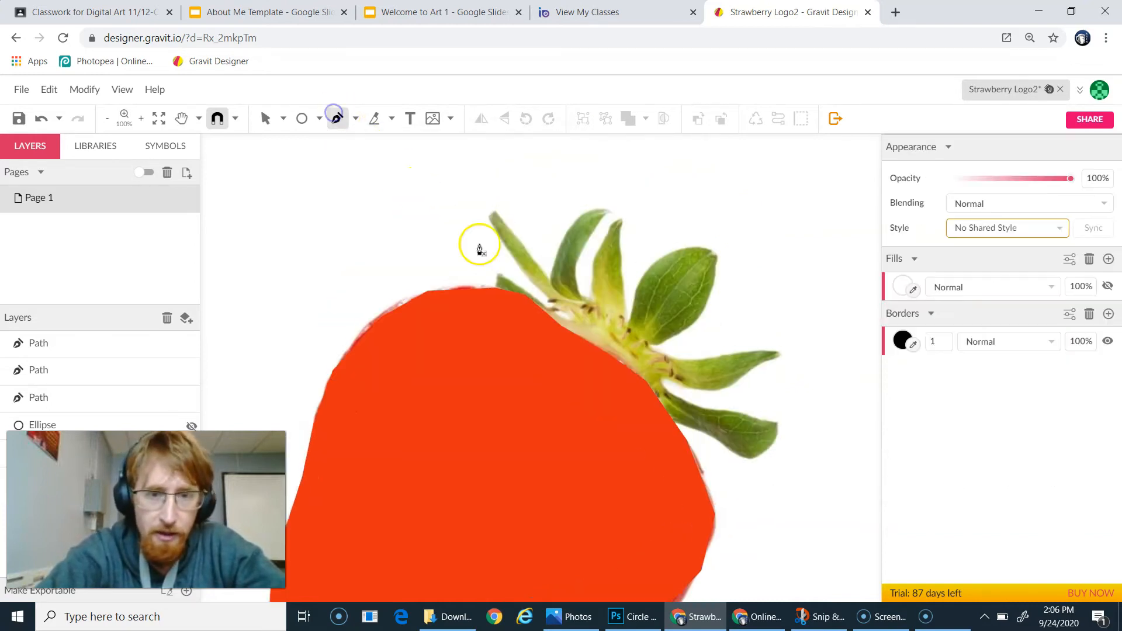
click(493, 291)
click(495, 271)
click(553, 310)
click(549, 299)
click(520, 267)
click(492, 227)
click(530, 253)
click(549, 278)
Step: Continue the leaf path around the two upright narrow leaves in the middle of the crown
click(561, 234)
click(580, 213)
click(608, 214)
click(591, 235)
click(577, 266)
click(582, 296)
click(591, 298)
click(592, 259)
click(609, 234)
click(621, 214)
click(620, 278)
click(628, 321)
Step: Continue the leaf path around the large broad leaf and the pointed leaf just below it
click(670, 251)
click(718, 253)
click(713, 291)
click(688, 327)
click(728, 353)
click(781, 353)
click(753, 370)
click(724, 390)
click(670, 380)
Step: Trace the lowest leaf and close the path along the strawberry's top edge, making the crown about 359 x 299 px
click(667, 390)
click(706, 406)
click(743, 415)
click(780, 423)
click(758, 454)
click(724, 449)
click(692, 427)
click(669, 423)
click(645, 381)
click(604, 356)
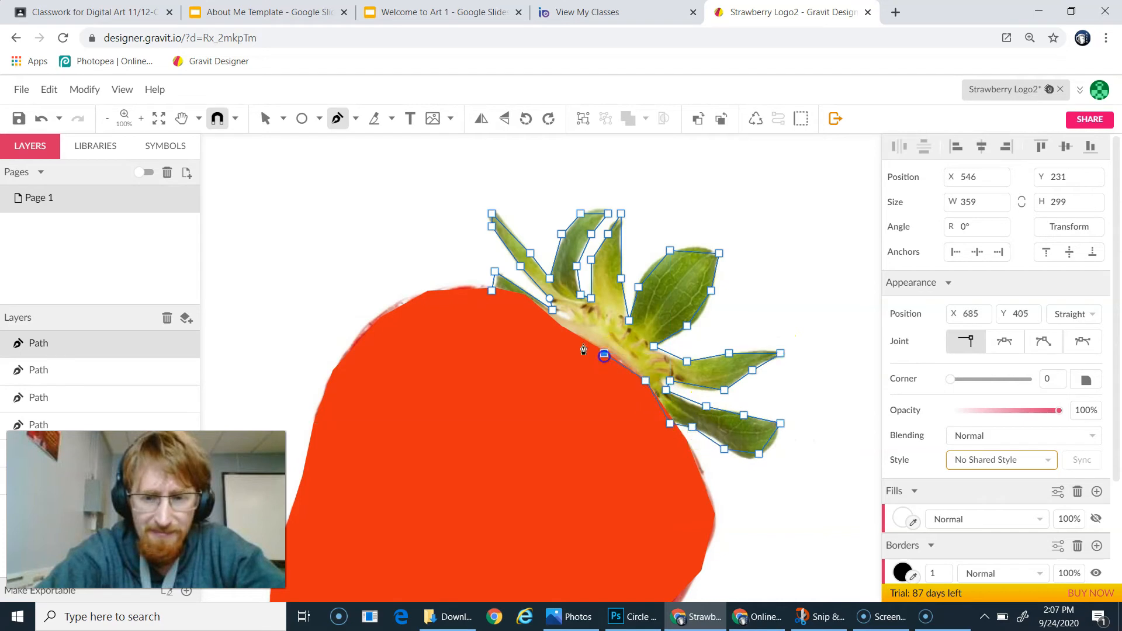
click(492, 290)
Step: Fill the leaf crown with dark green, hide its border, and finish with the Pen tool
click(903, 517)
click(983, 368)
click(1093, 341)
click(889, 163)
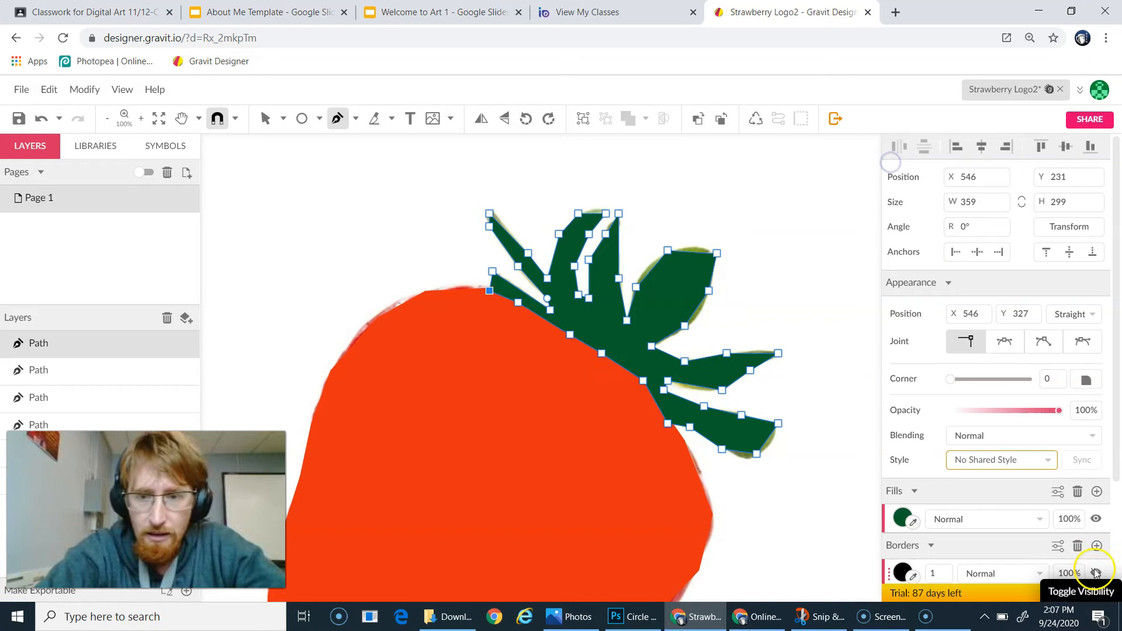
click(140, 118)
click(107, 119)
click(107, 119)
click(554, 444)
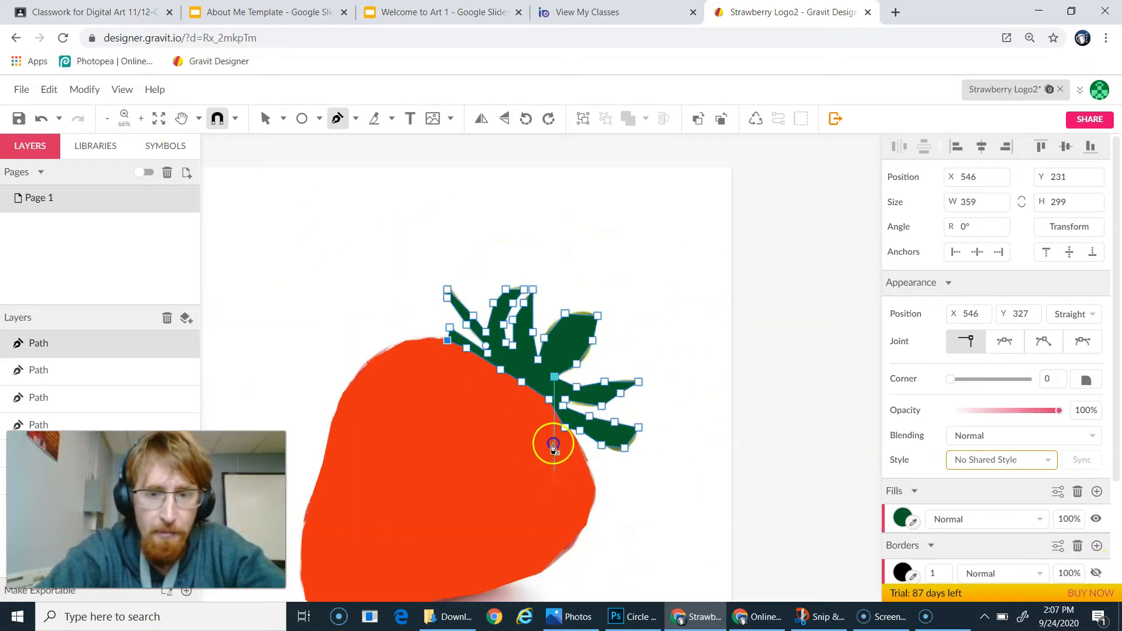
key(Escape)
Step: Recolor the strawberry body with a red sampled from the reference photo, hiding its fill to reach the photo
key(space)
drag(504, 465, 530, 384)
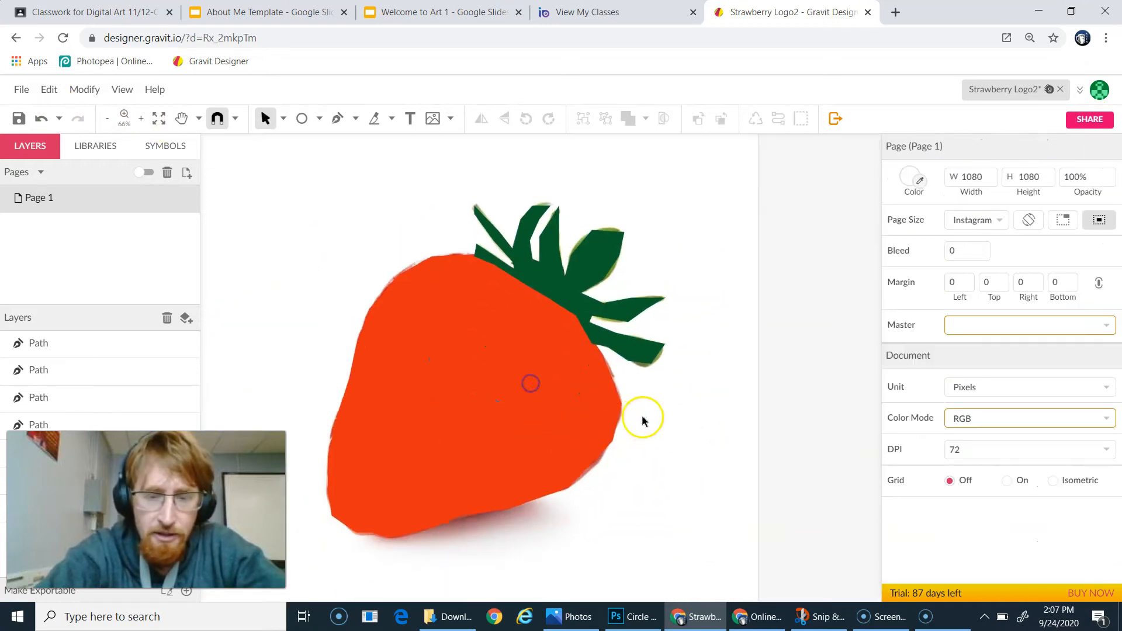
click(581, 297)
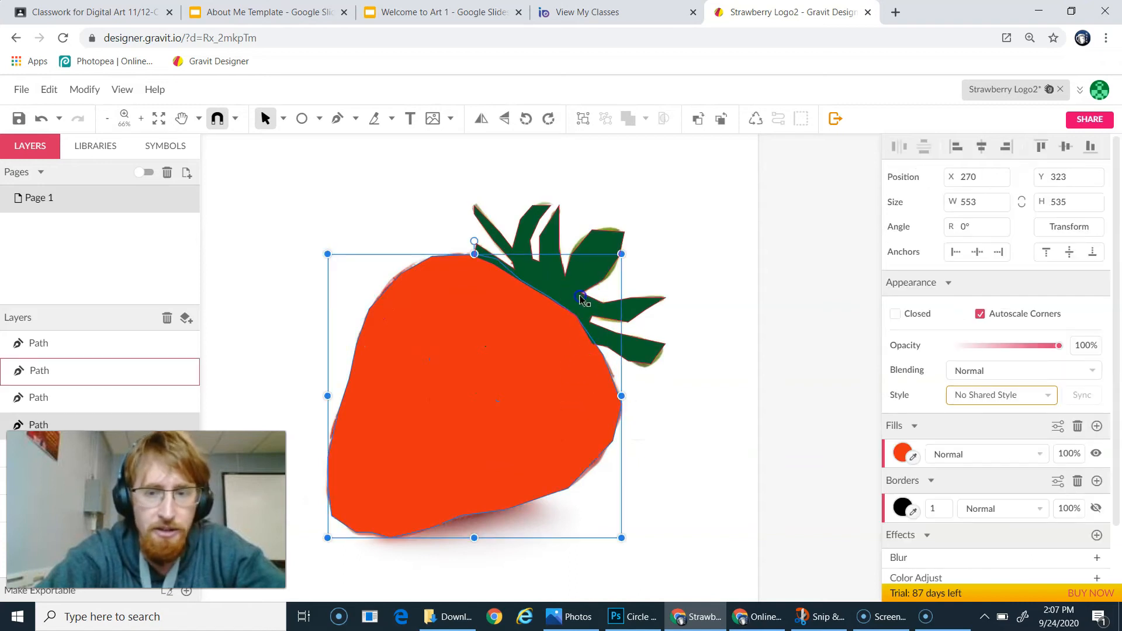
click(516, 418)
click(508, 417)
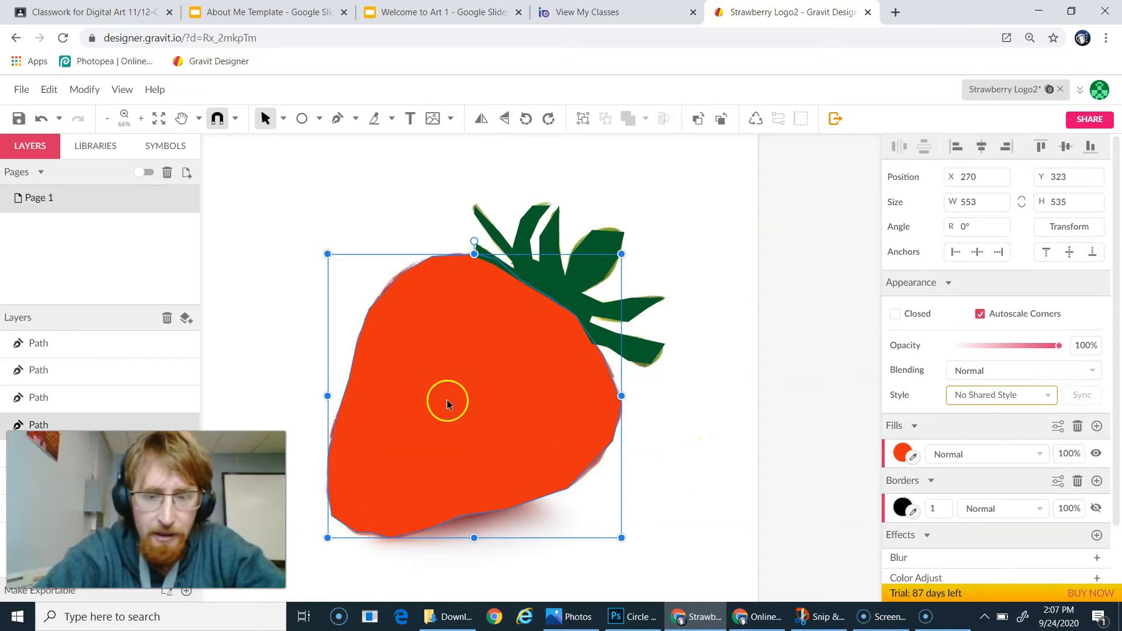
click(1097, 454)
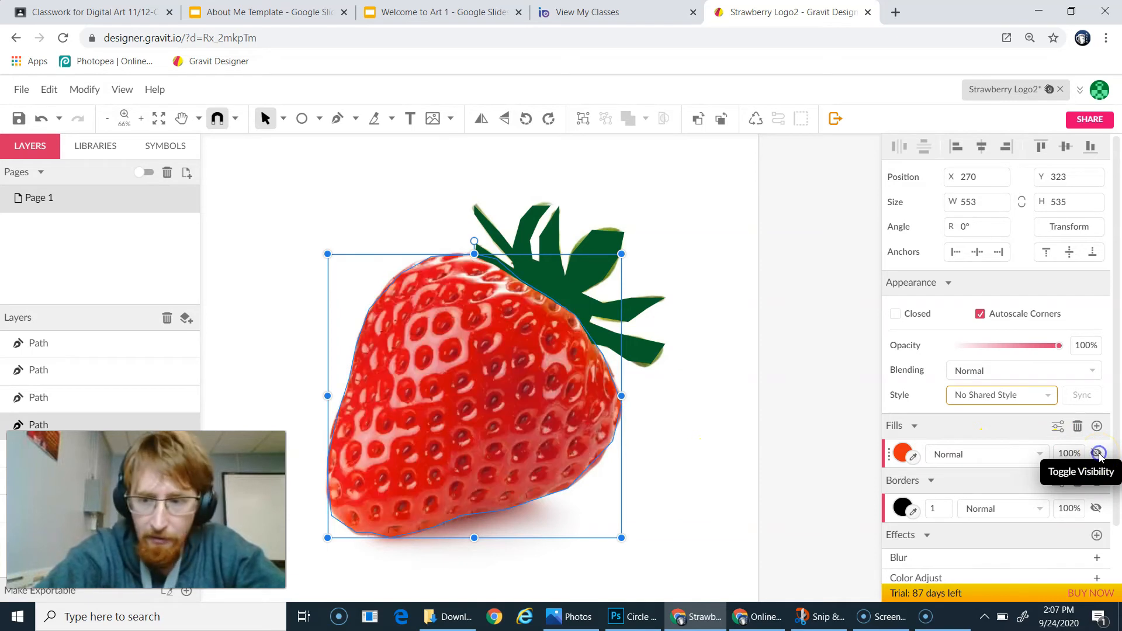
click(913, 458)
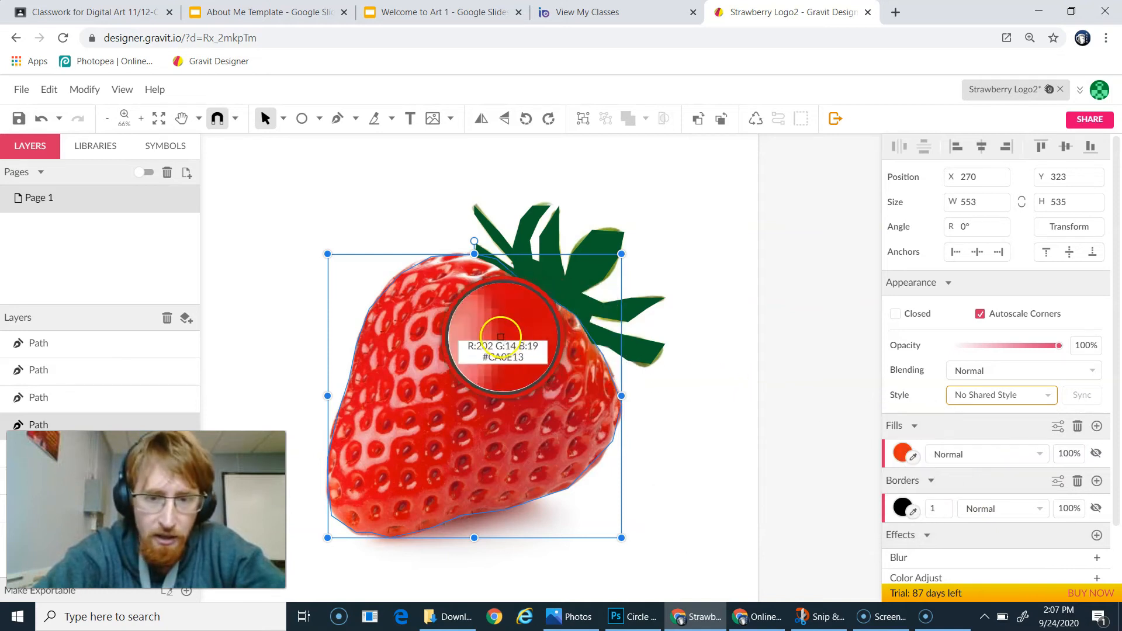
click(495, 415)
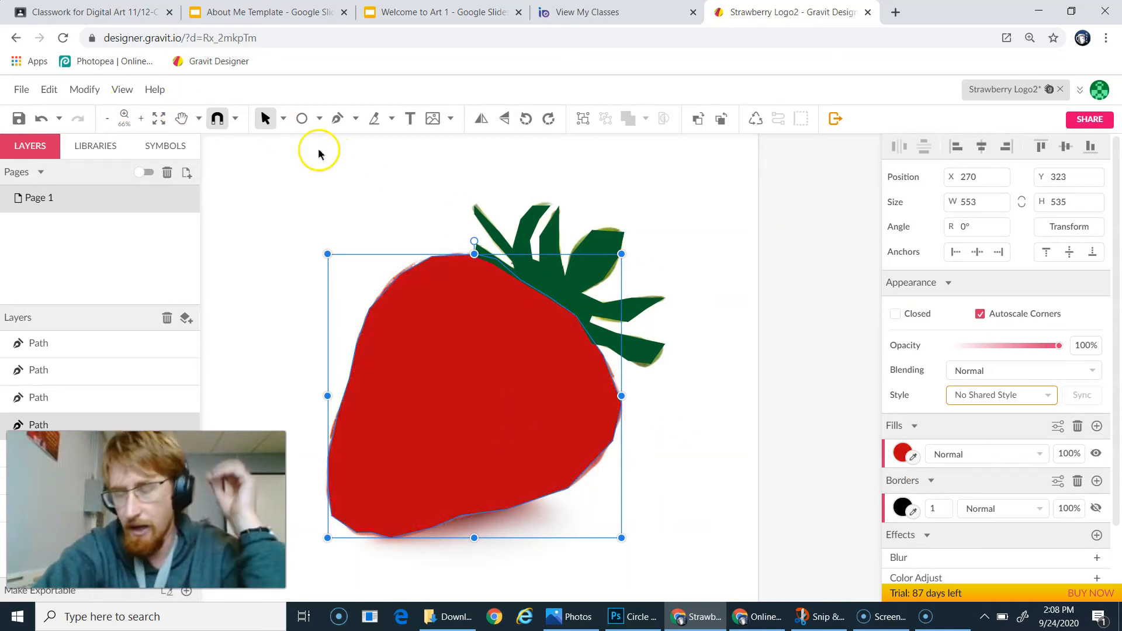
Step: Recolor the leaf crown with a green sampled from the photo's leaves, hiding its fill to reach the photo
click(549, 245)
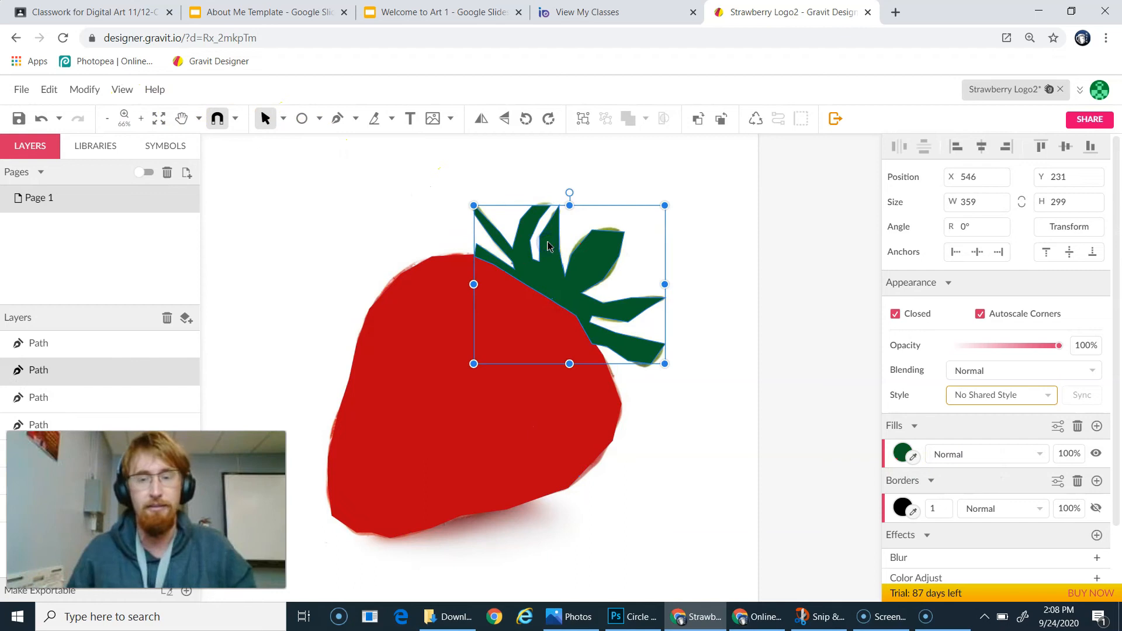
click(1096, 452)
click(914, 461)
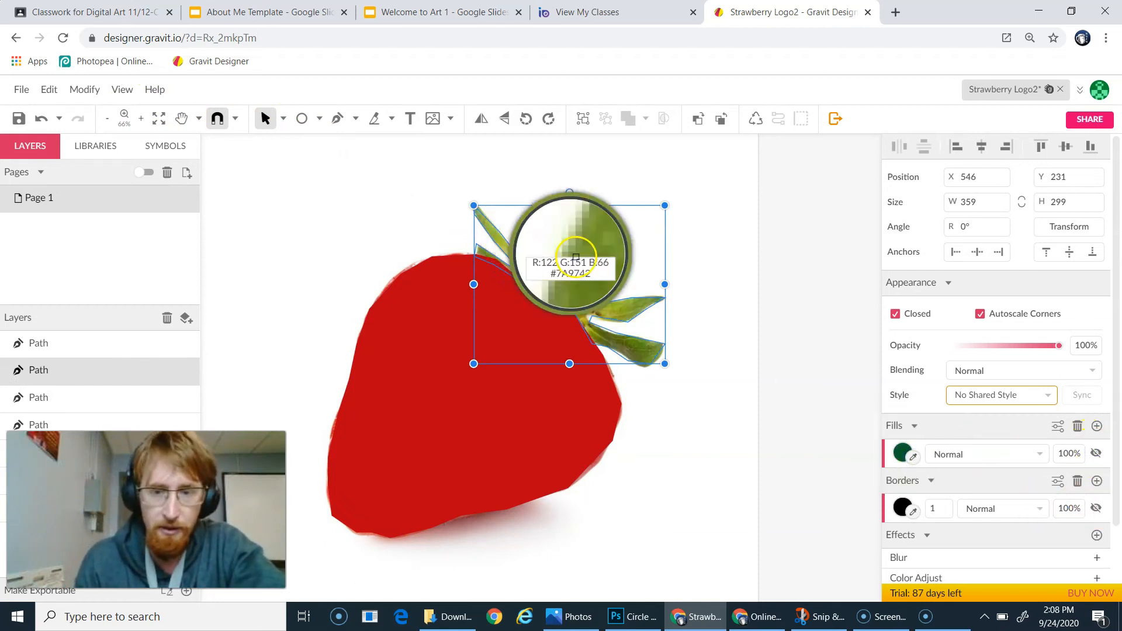
click(586, 269)
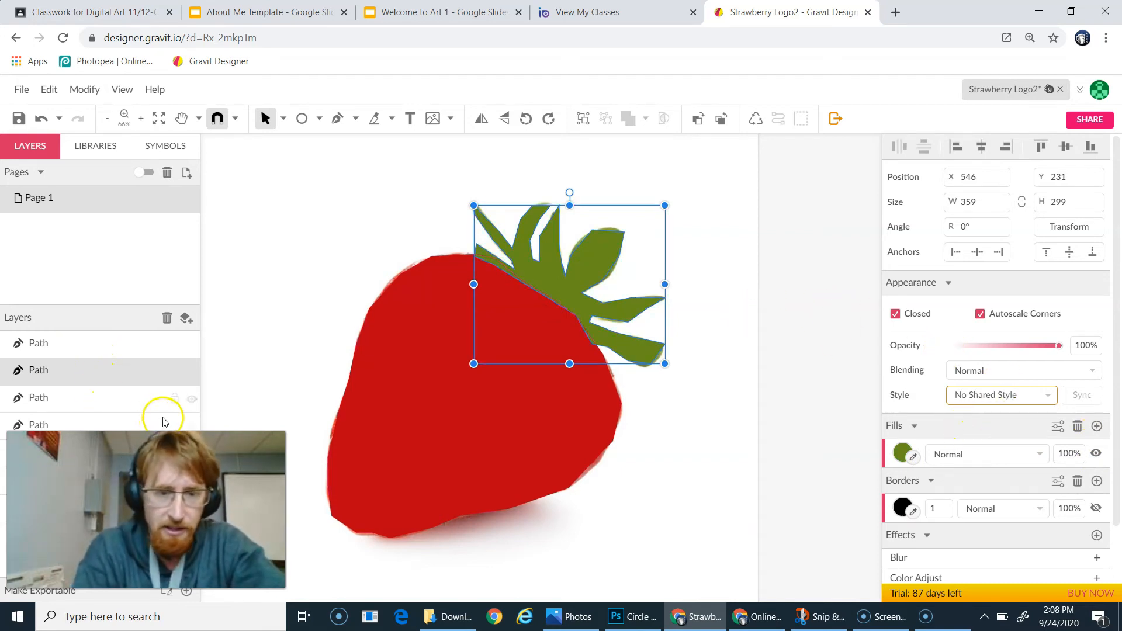
Step: Show the hidden gradient circle behind the strawberry and select it
drag(146, 509, 809, 554)
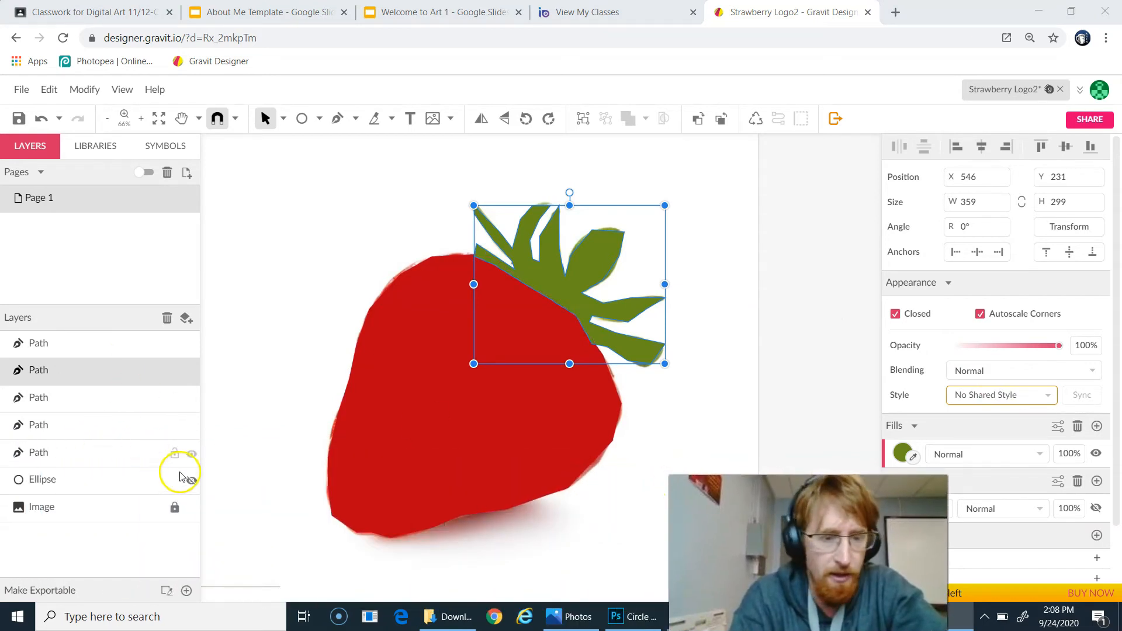
click(192, 480)
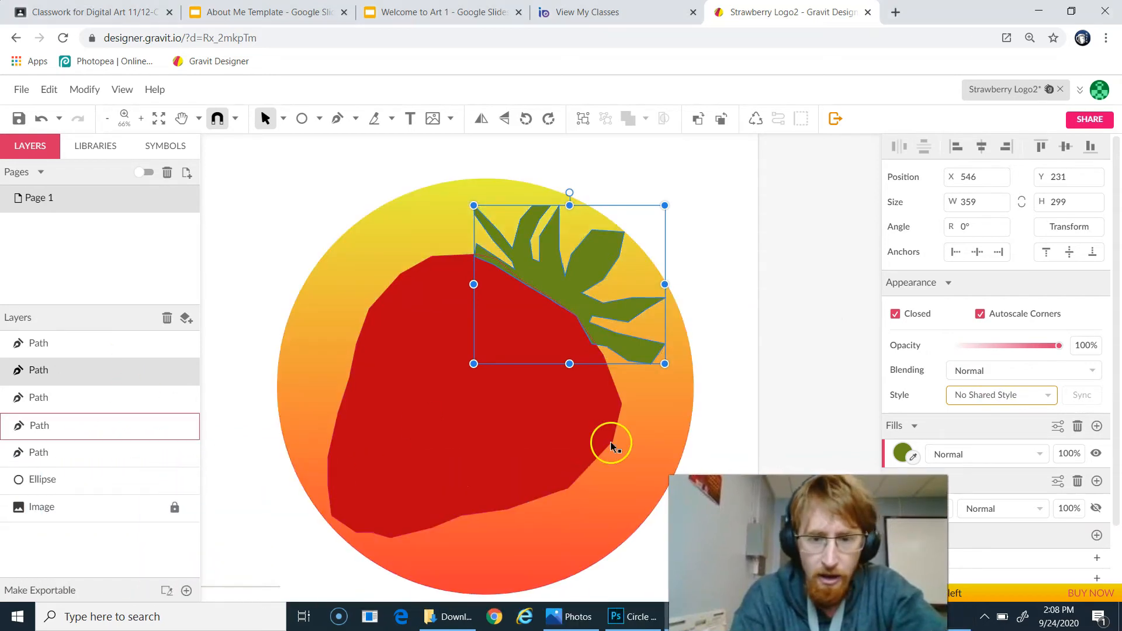
scroll(608, 409, down, 2)
scroll(611, 408, up, 2)
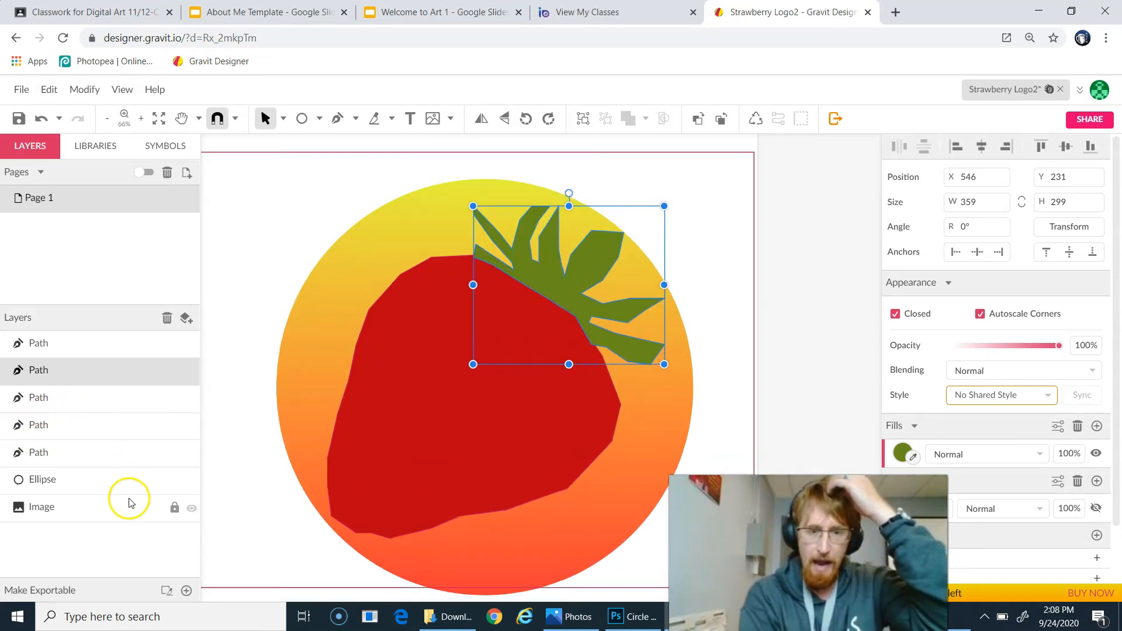
click(115, 480)
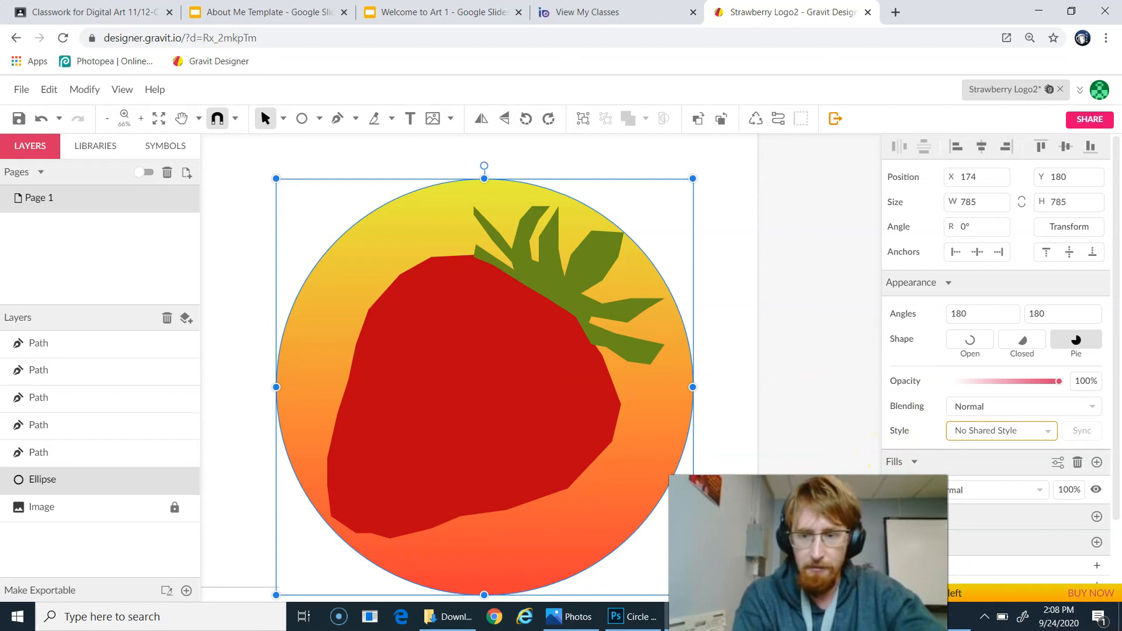
Step: Change the background circle's gradient to a solid dark navy blue fill, #121C4F
click(904, 490)
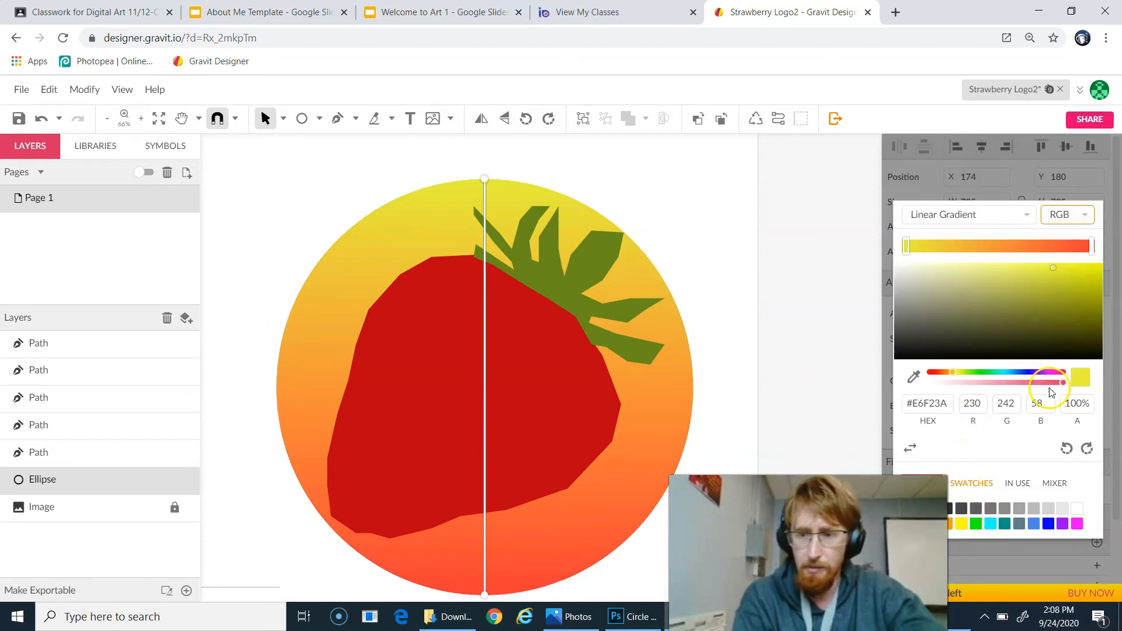
click(973, 214)
click(961, 229)
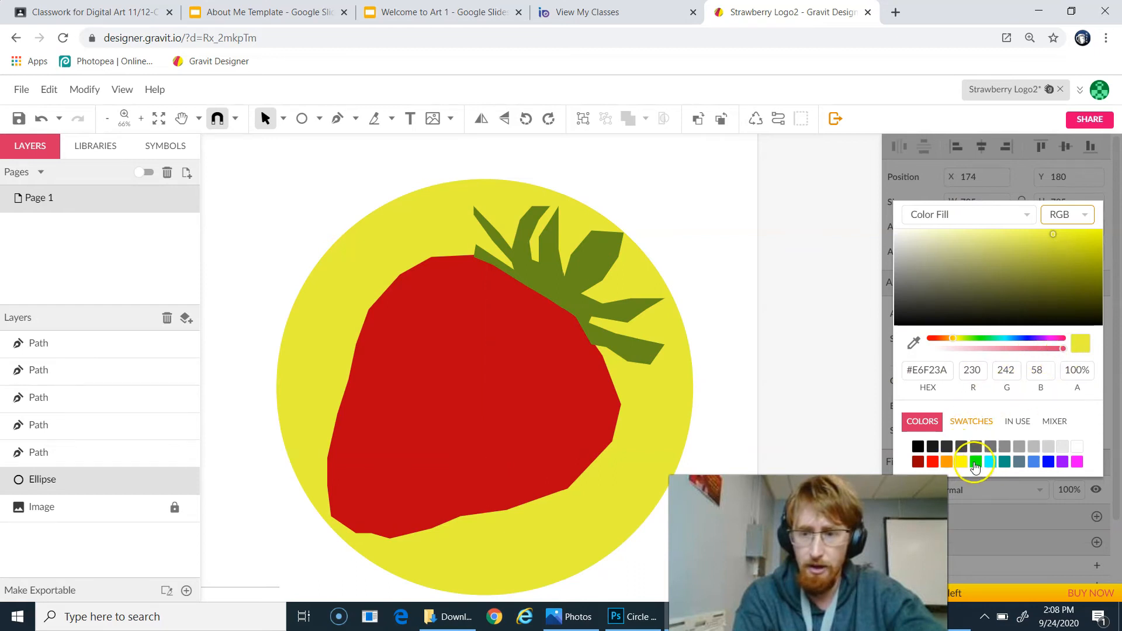
click(1006, 463)
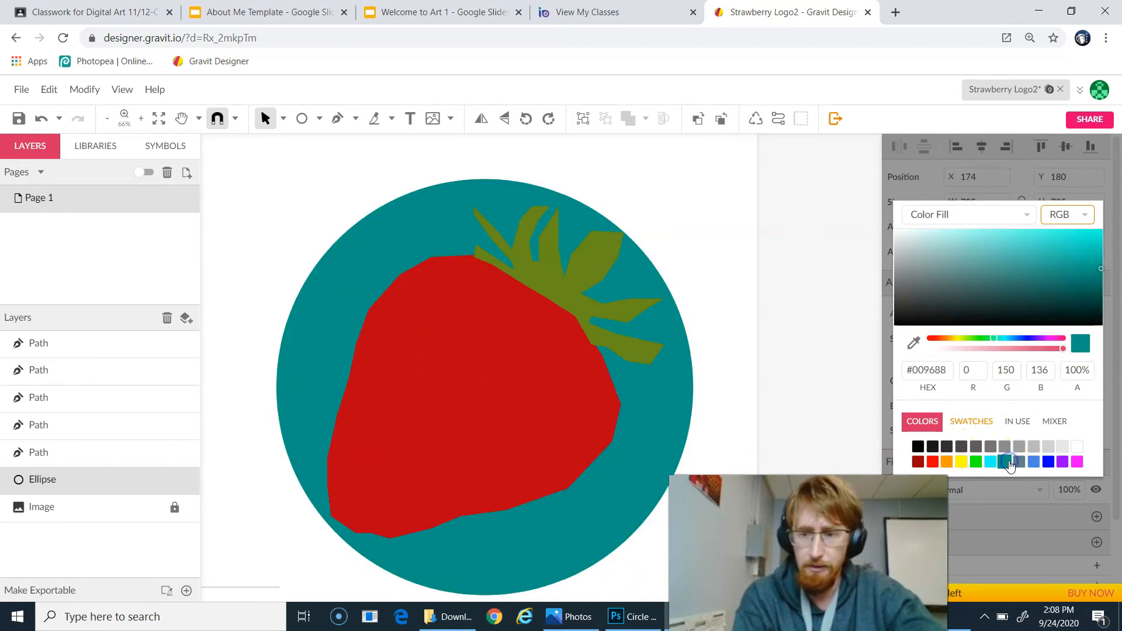
click(1055, 300)
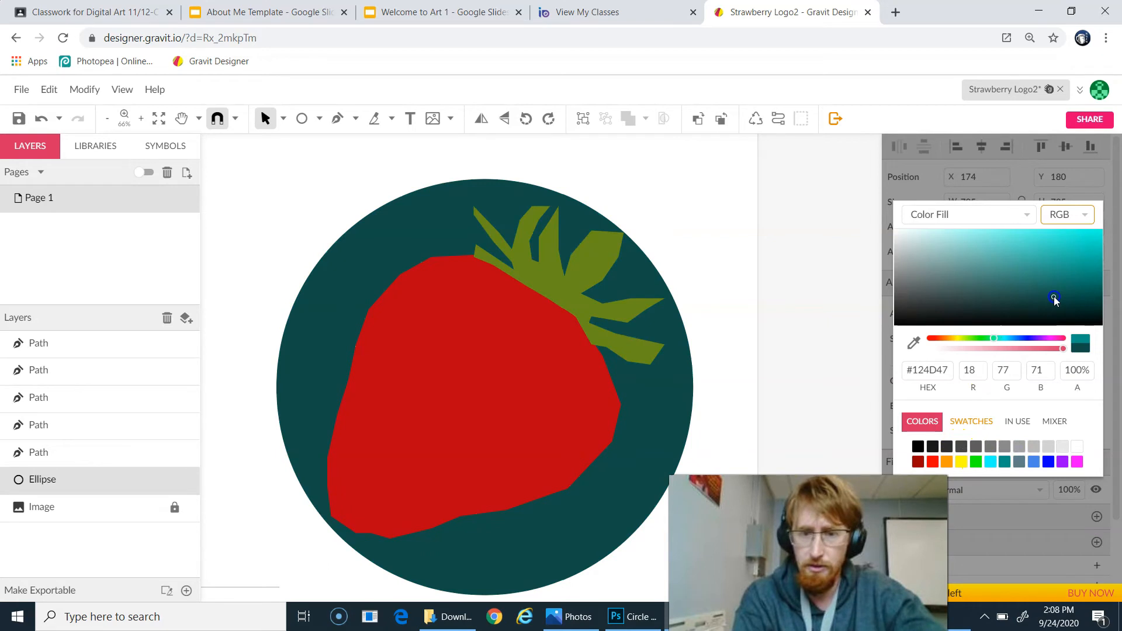
drag(1054, 298, 1056, 295)
drag(957, 344, 1014, 335)
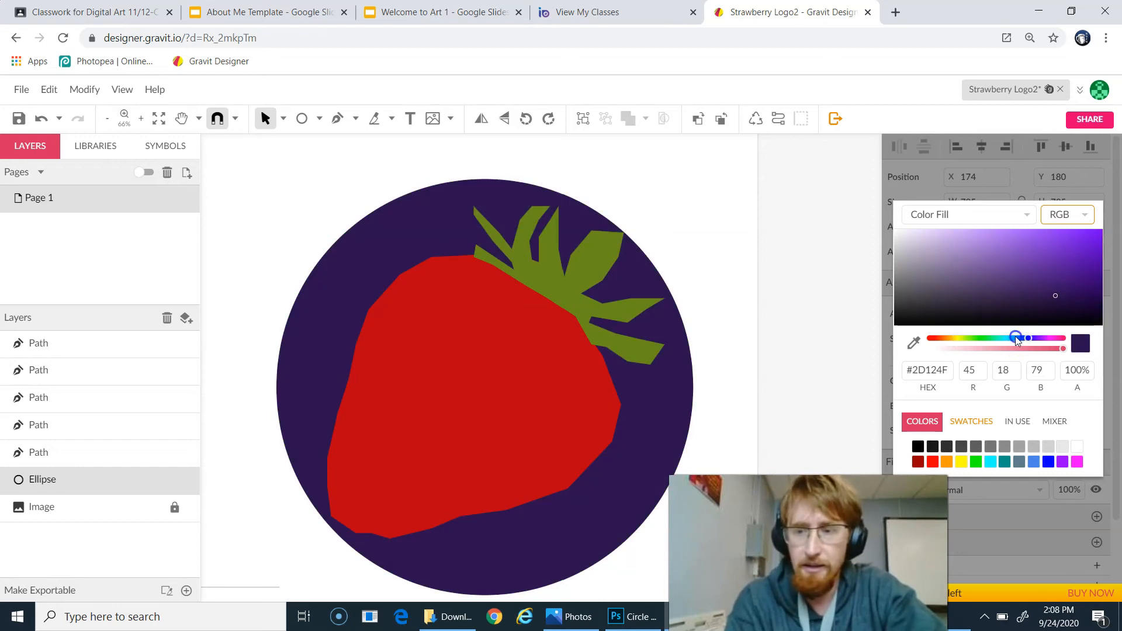
click(1015, 339)
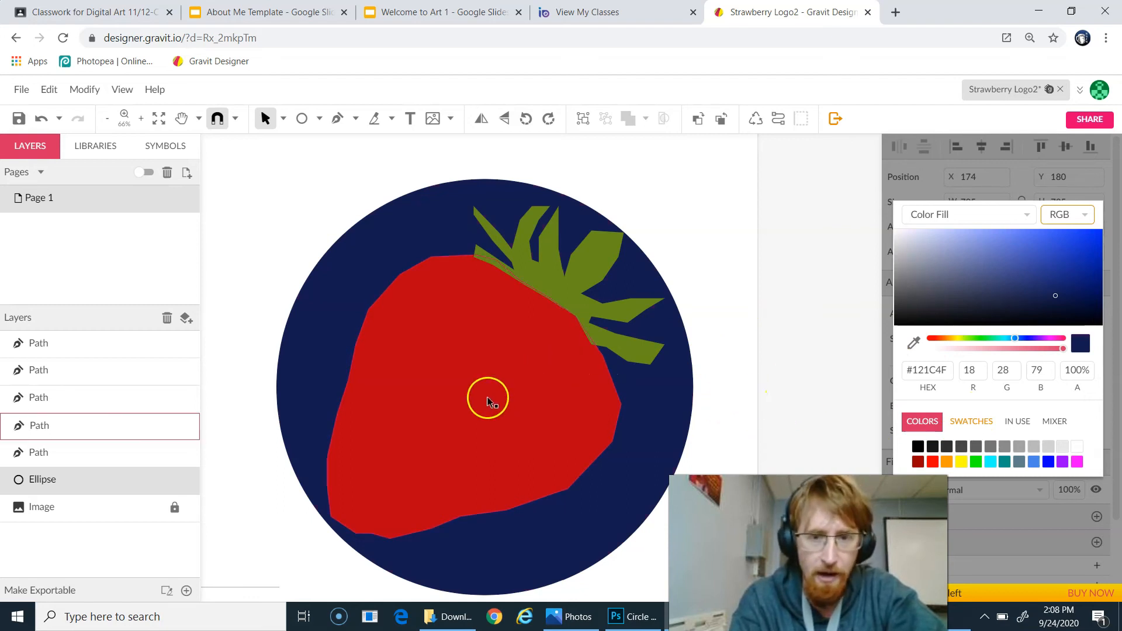
Step: Unlock the strawberry photo, move it above all the other layers, and hide it
scroll(538, 374, up, 1)
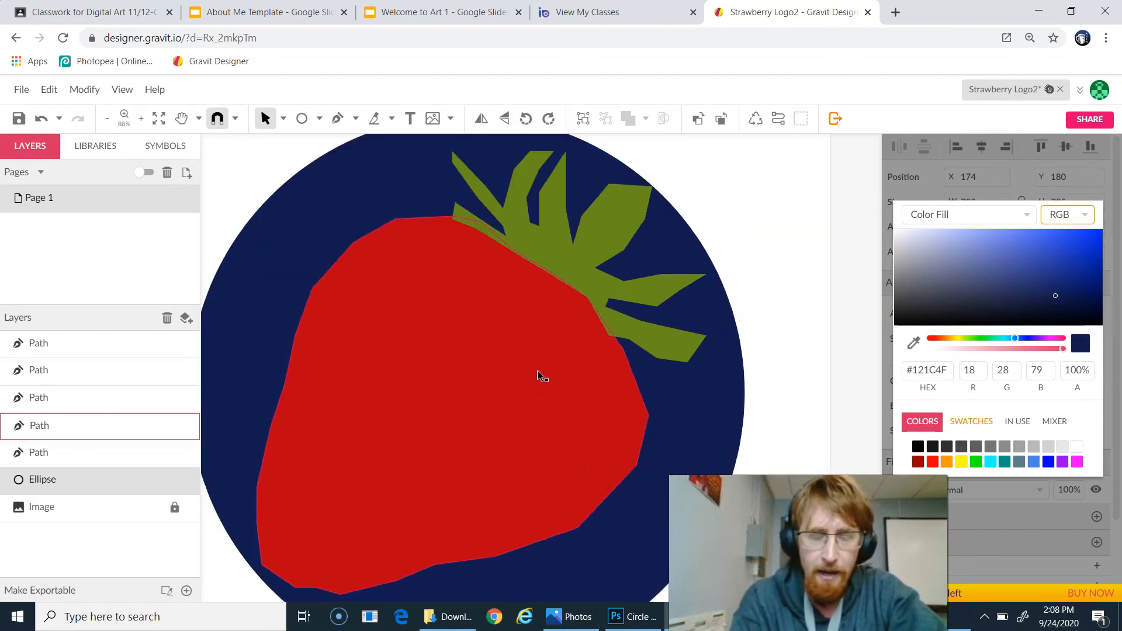
scroll(538, 374, up, 1)
scroll(538, 371, down, 3)
scroll(538, 371, up, 3)
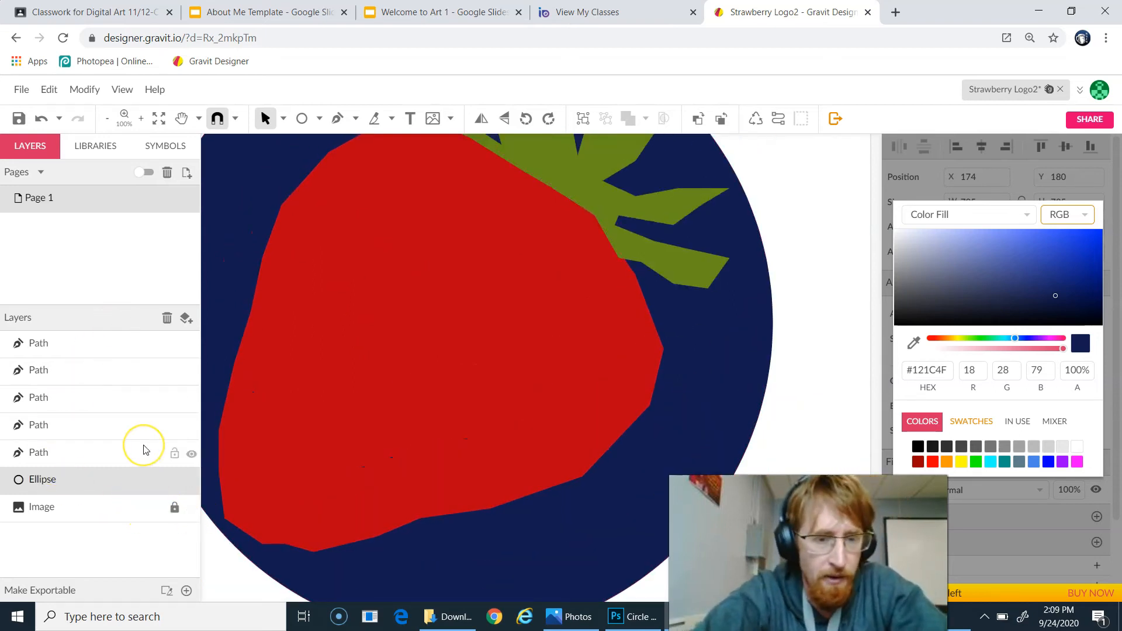
click(116, 521)
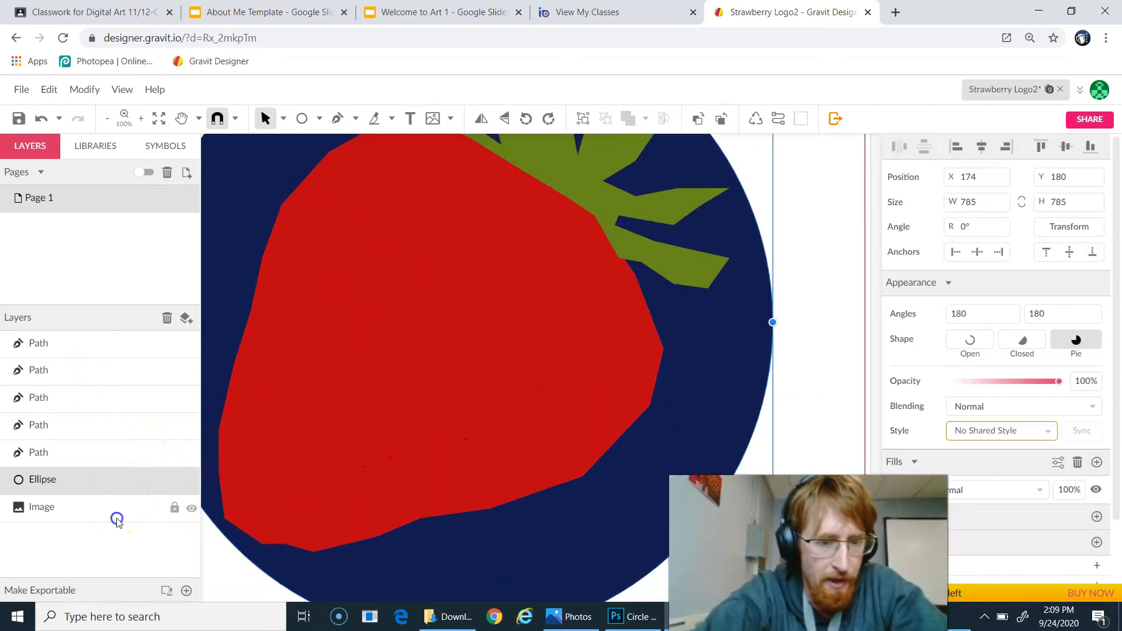
click(93, 518)
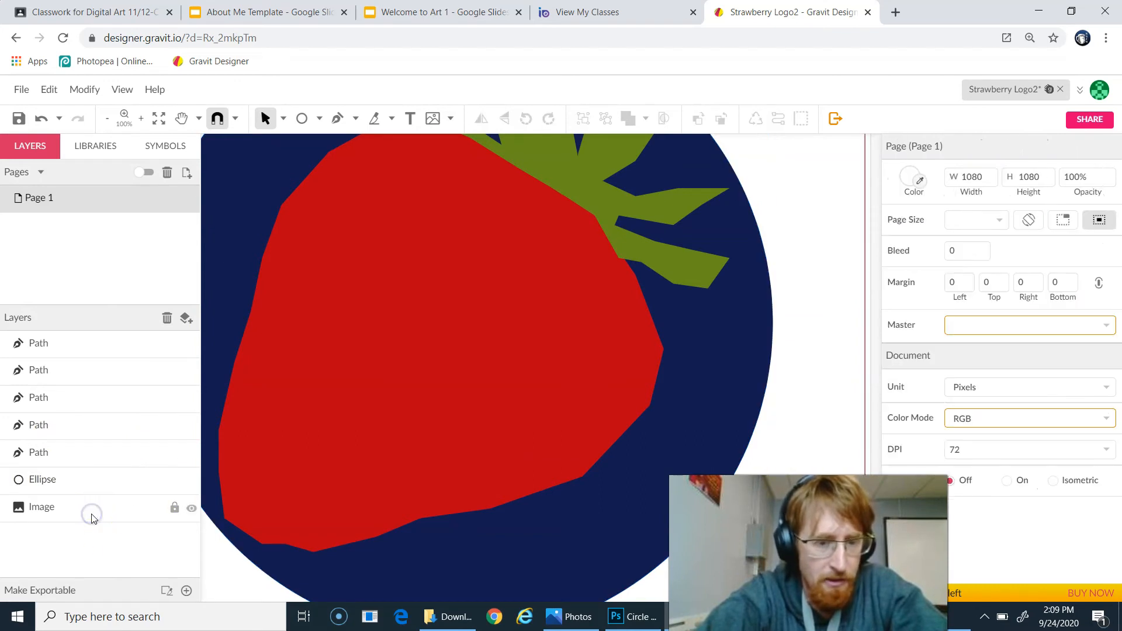
click(174, 507)
click(104, 383)
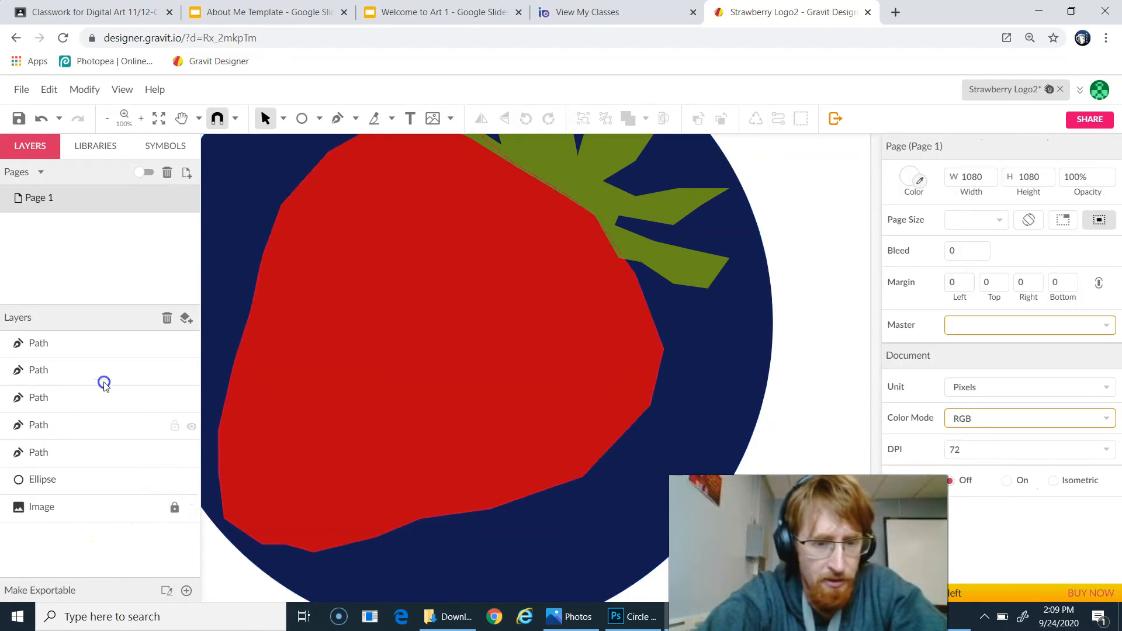
click(176, 508)
drag(96, 510, 84, 342)
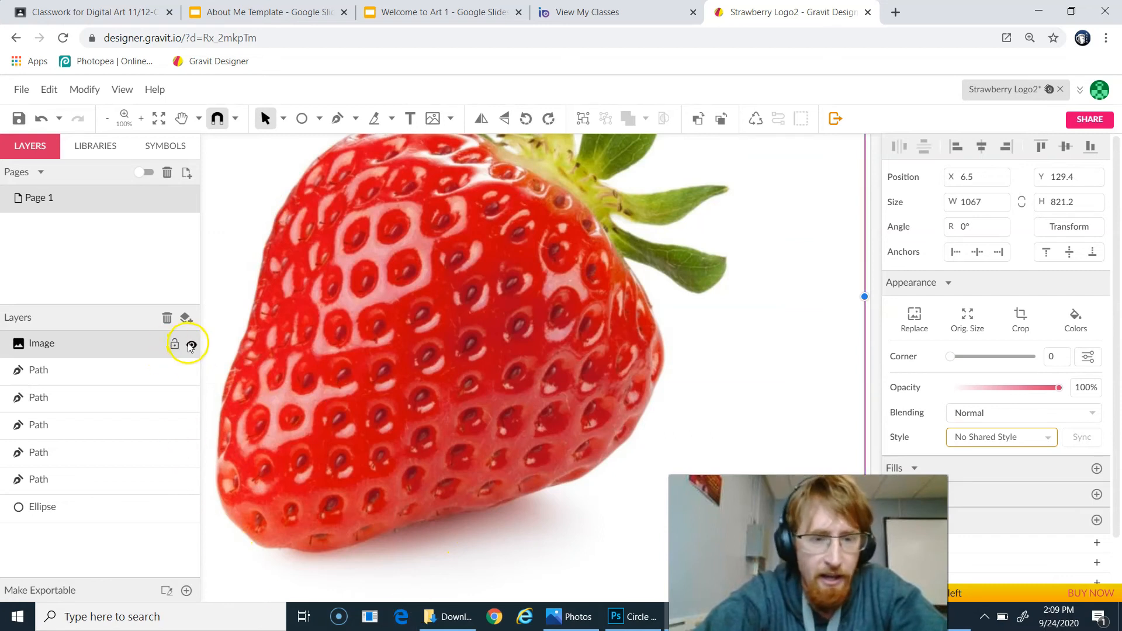
click(191, 344)
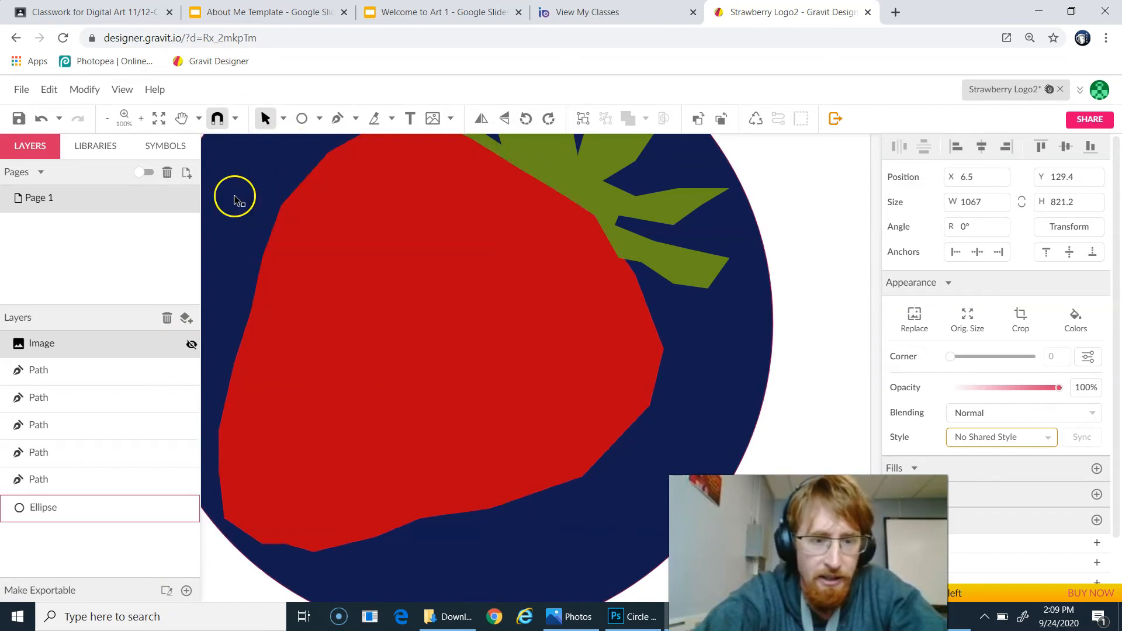
Step: Open the red strawberry body for point editing and turn the corner node on its lower-right edge into a curve
click(502, 333)
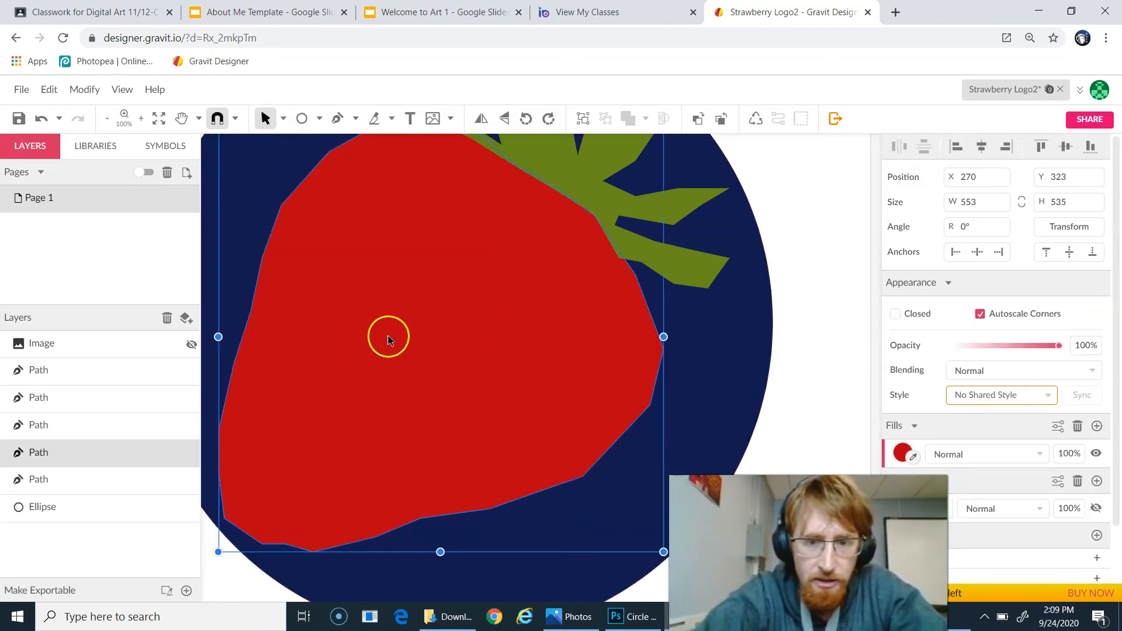
double_click(458, 286)
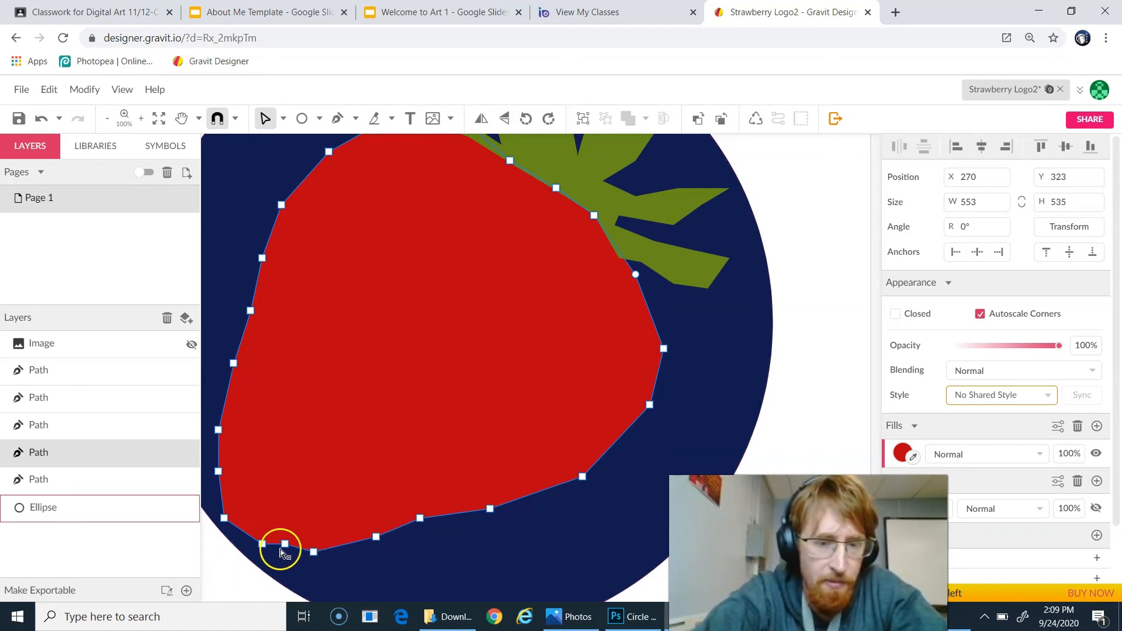
click(490, 510)
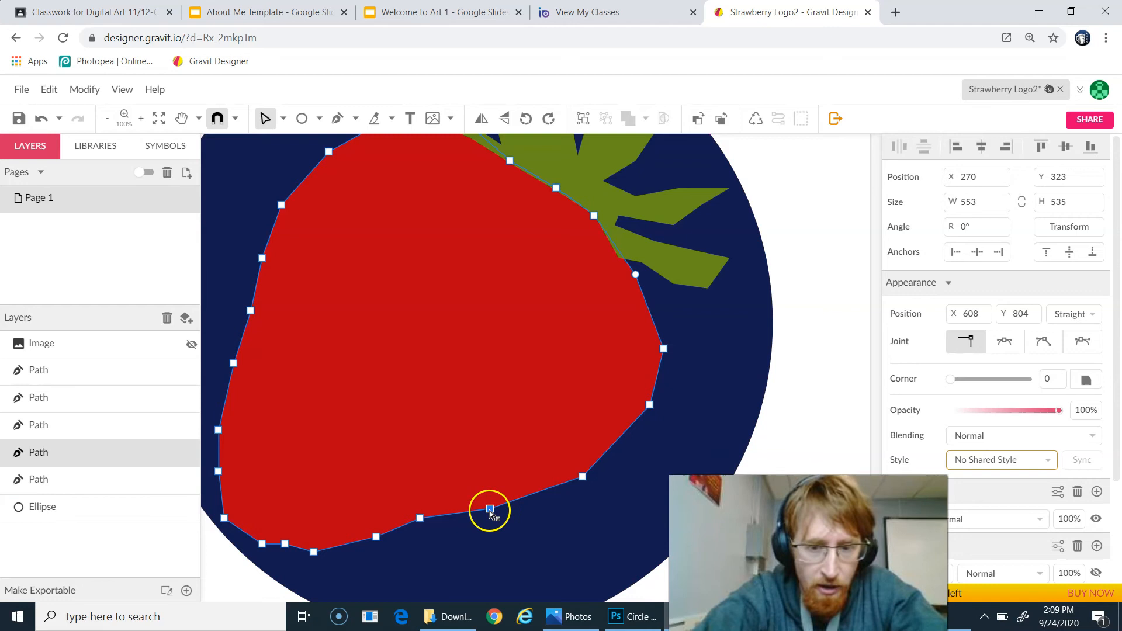
double_click(490, 511)
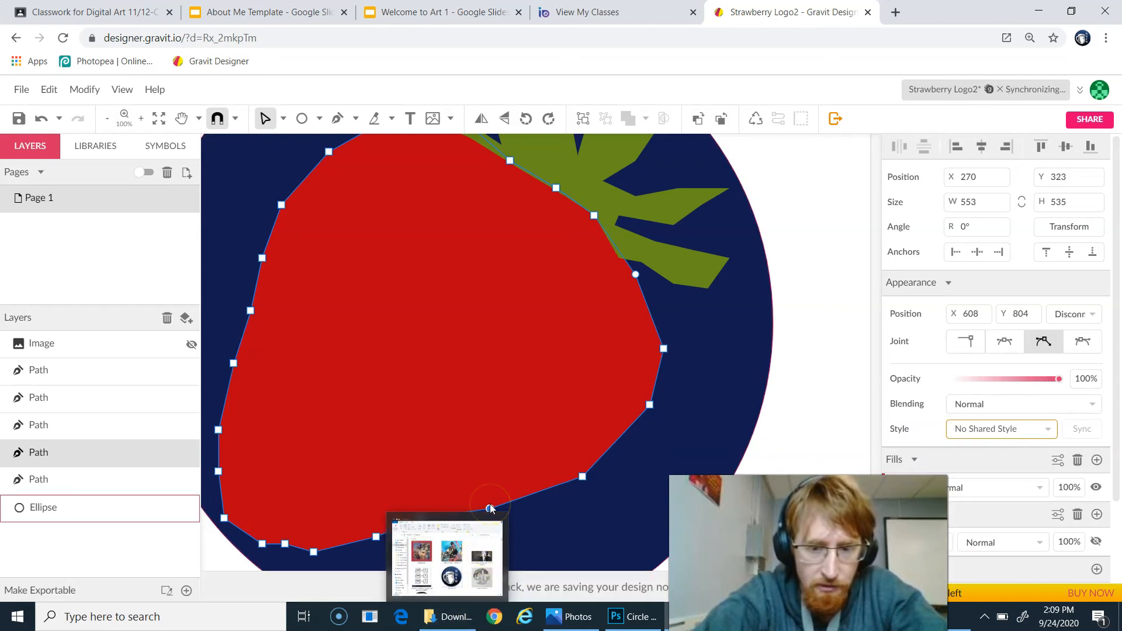
click(490, 511)
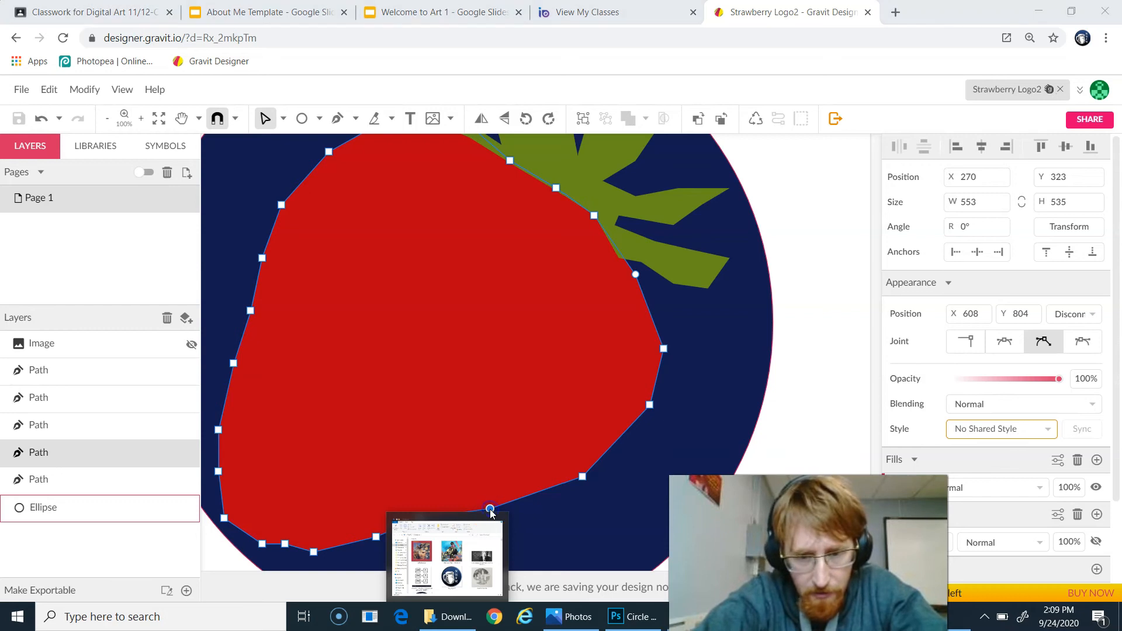
mouse_move(493, 526)
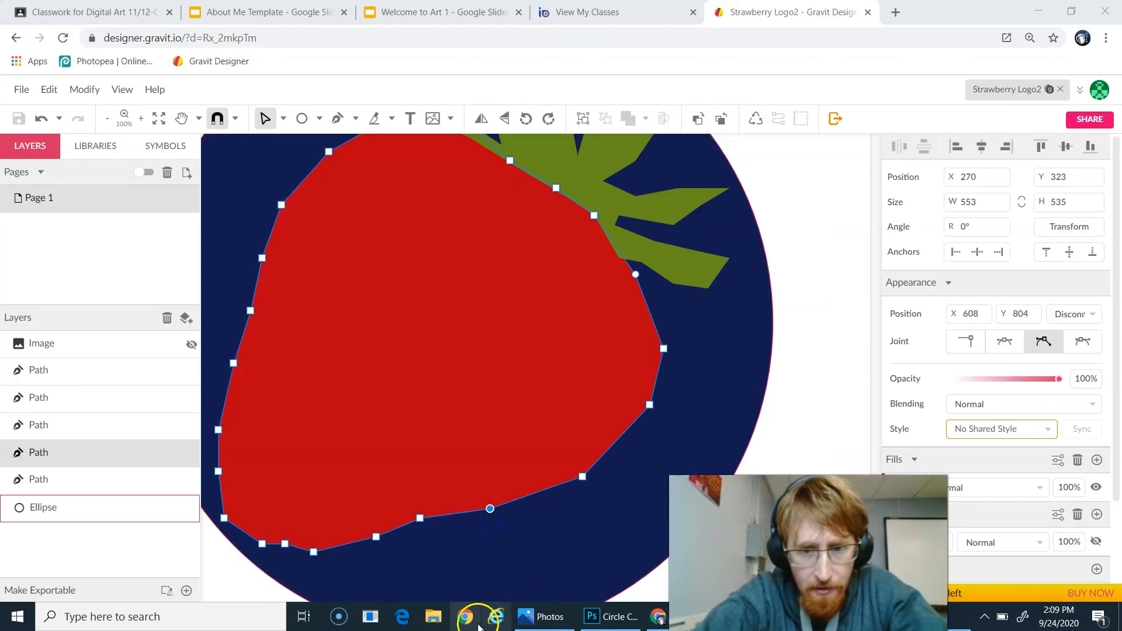
click(491, 511)
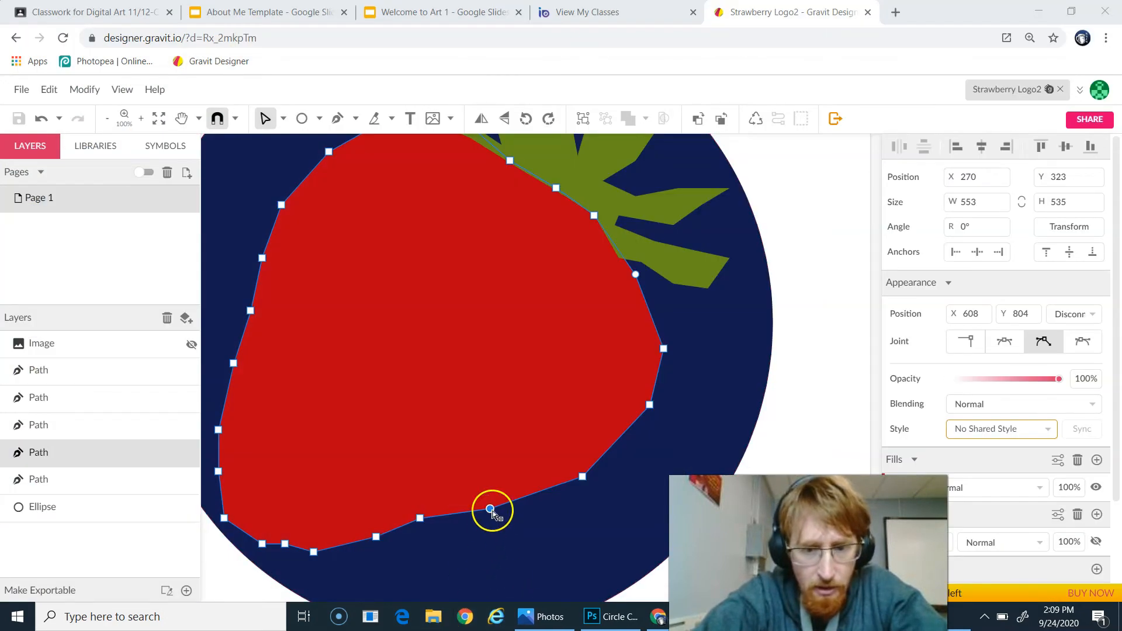
Step: Smooth the neighboring node in the bottom edge's dip and extend its curve handle slightly toward the previously curved node
click(420, 518)
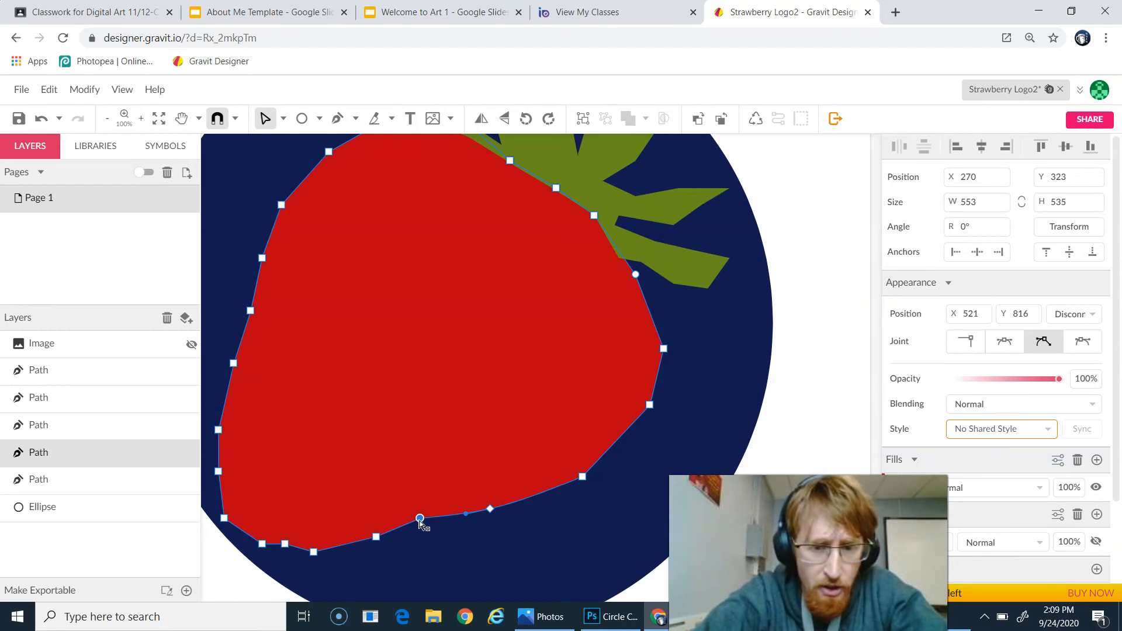
double_click(420, 519)
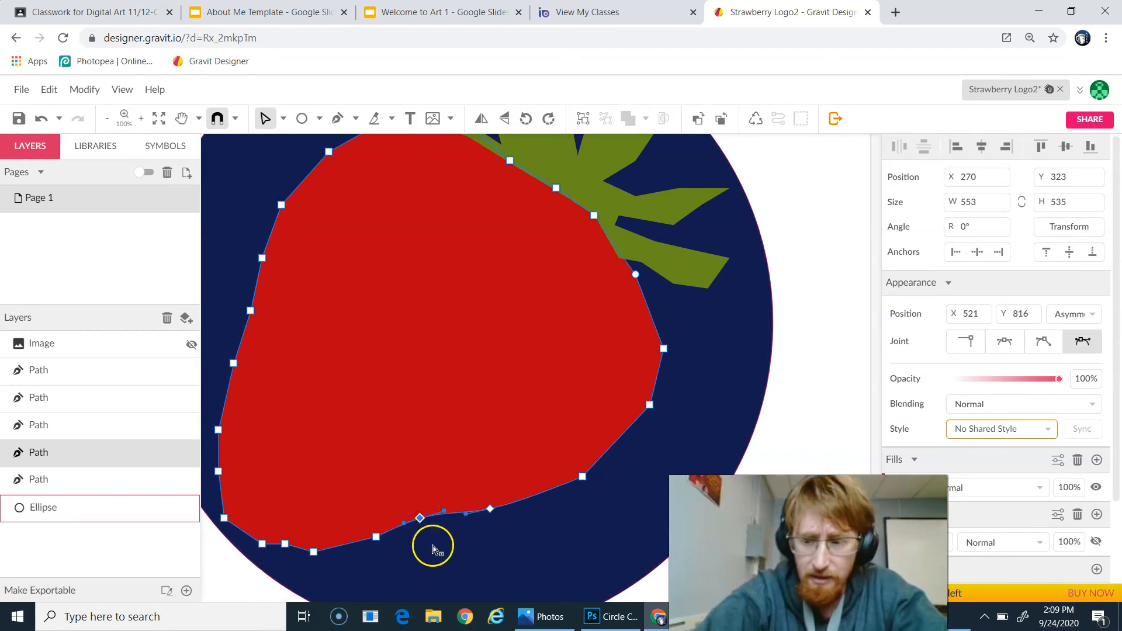
scroll(446, 545, up, 2)
scroll(446, 544, up, 2)
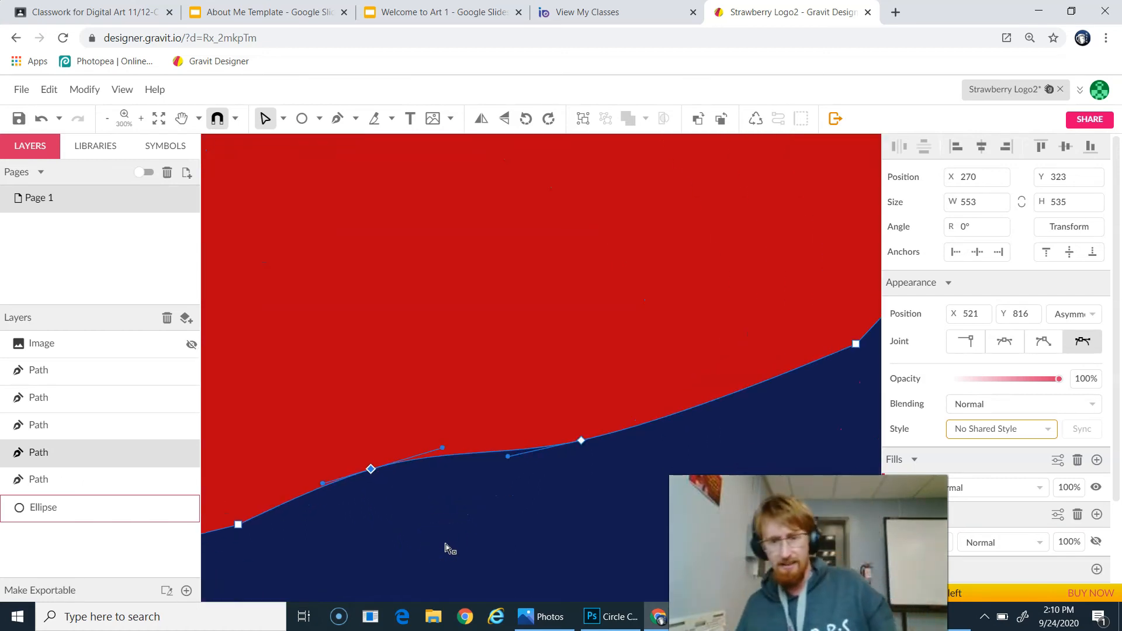
mouse_move(443, 453)
mouse_down()
mouse_move(436, 475)
mouse_move(449, 430)
mouse_move(458, 482)
mouse_move(453, 433)
mouse_move(457, 450)
mouse_up()
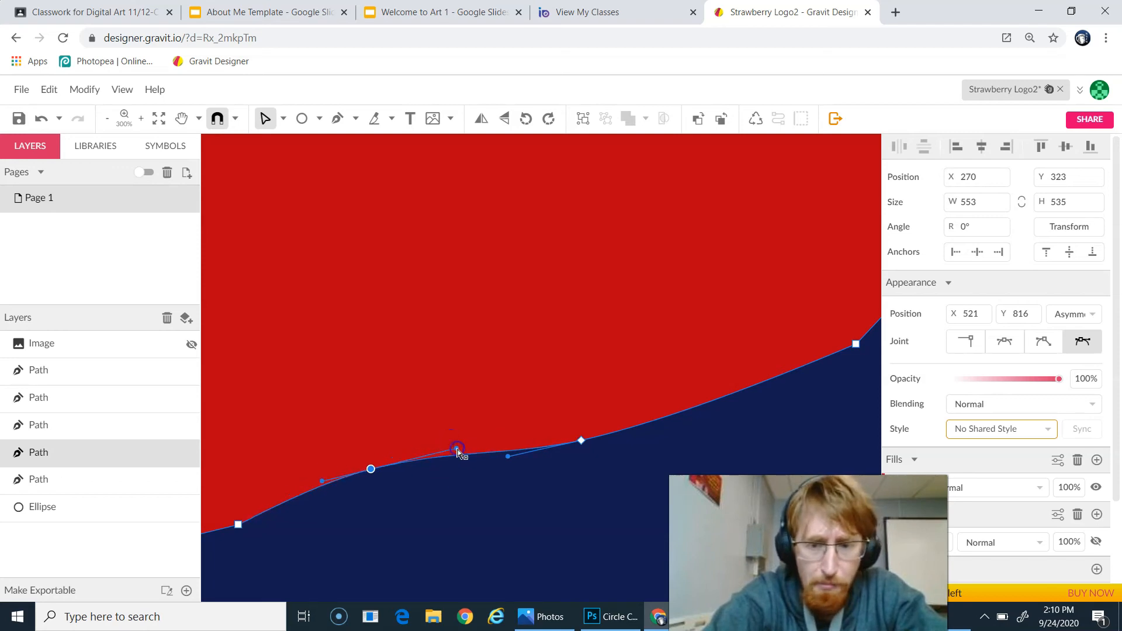
scroll(447, 493, down, 2)
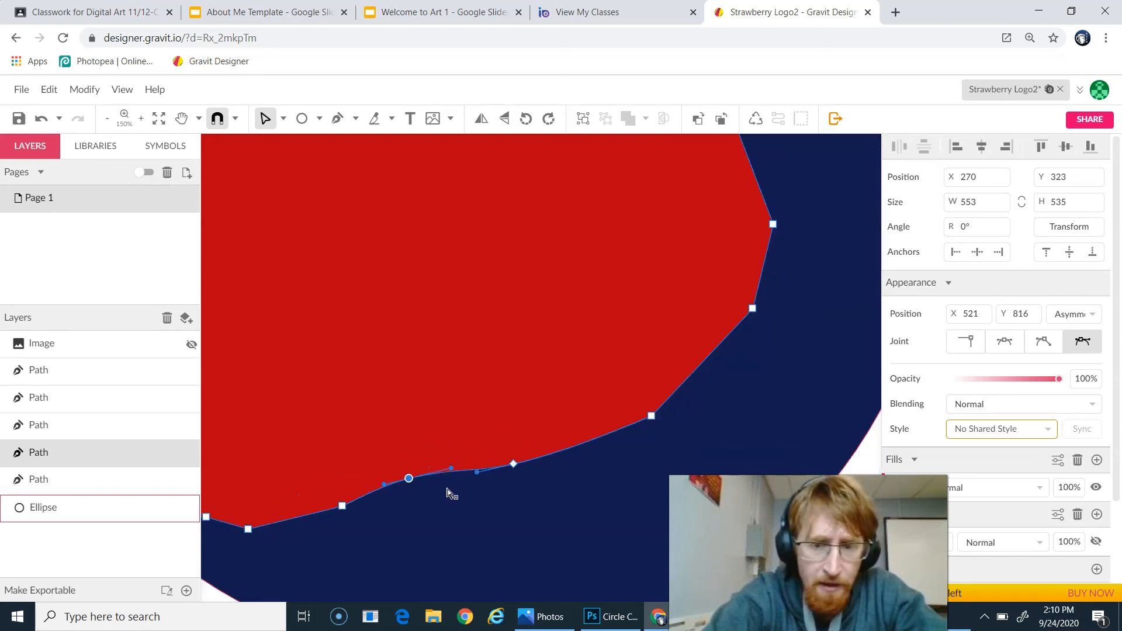
scroll(448, 492, down, 1)
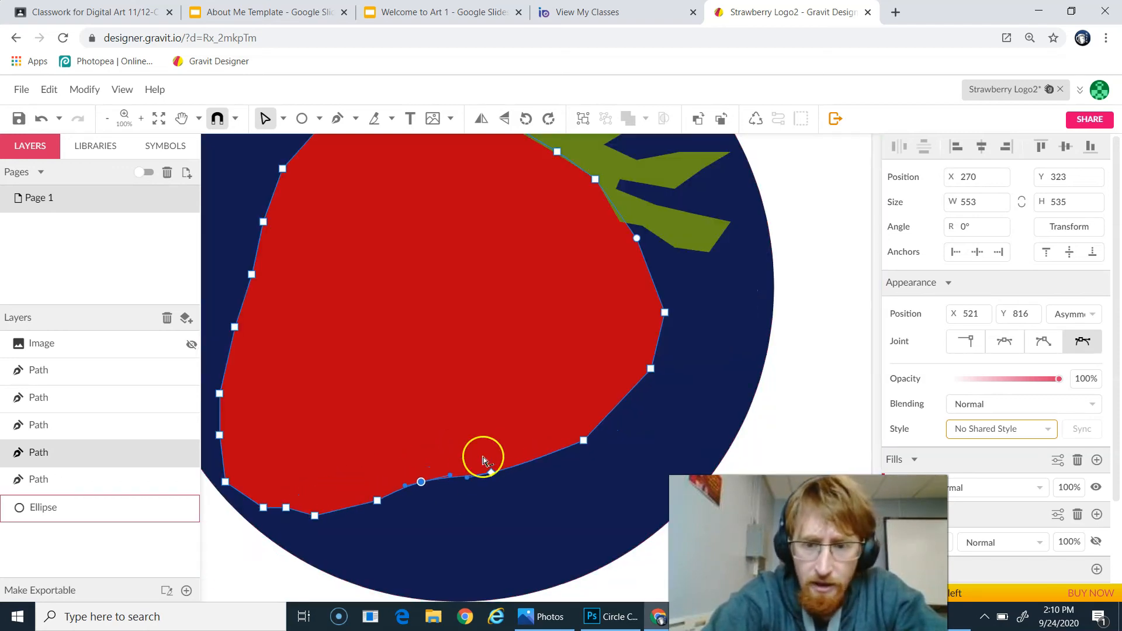
Step: Convert the two corner nodes on the strawberry body's right bulge into smooth asymmetric curves
click(652, 372)
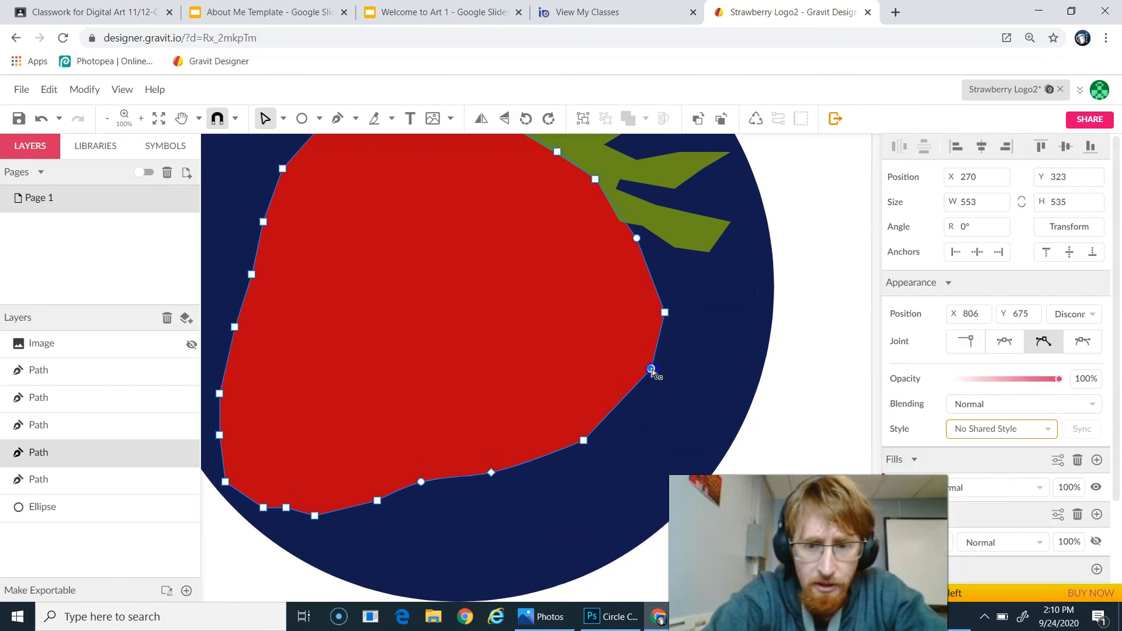
drag(641, 409, 615, 367)
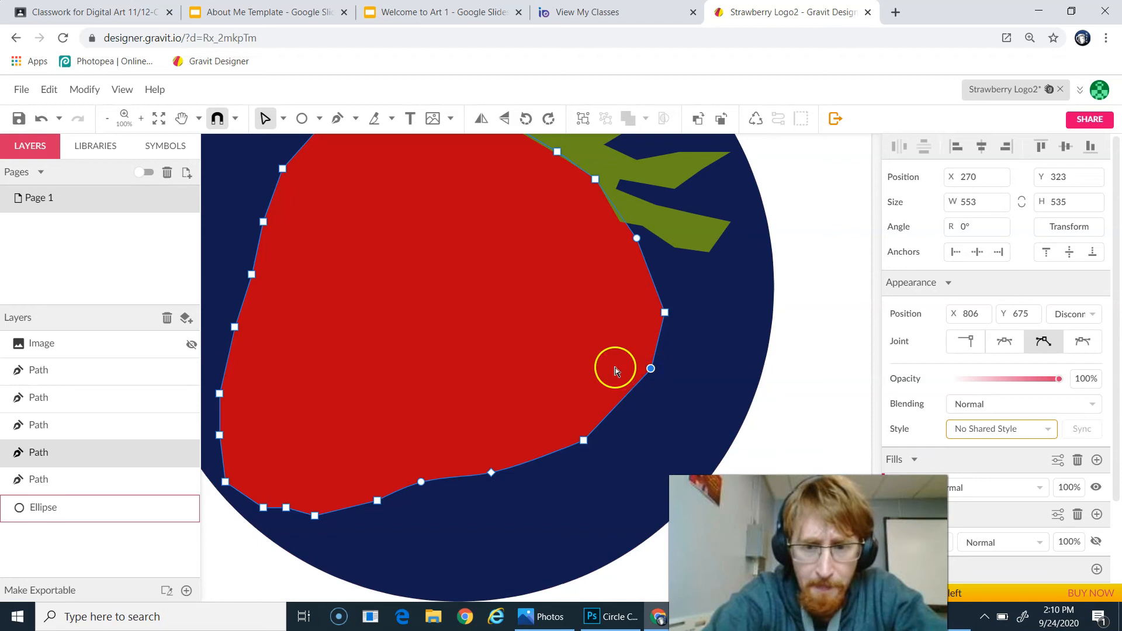
click(656, 369)
double_click(652, 370)
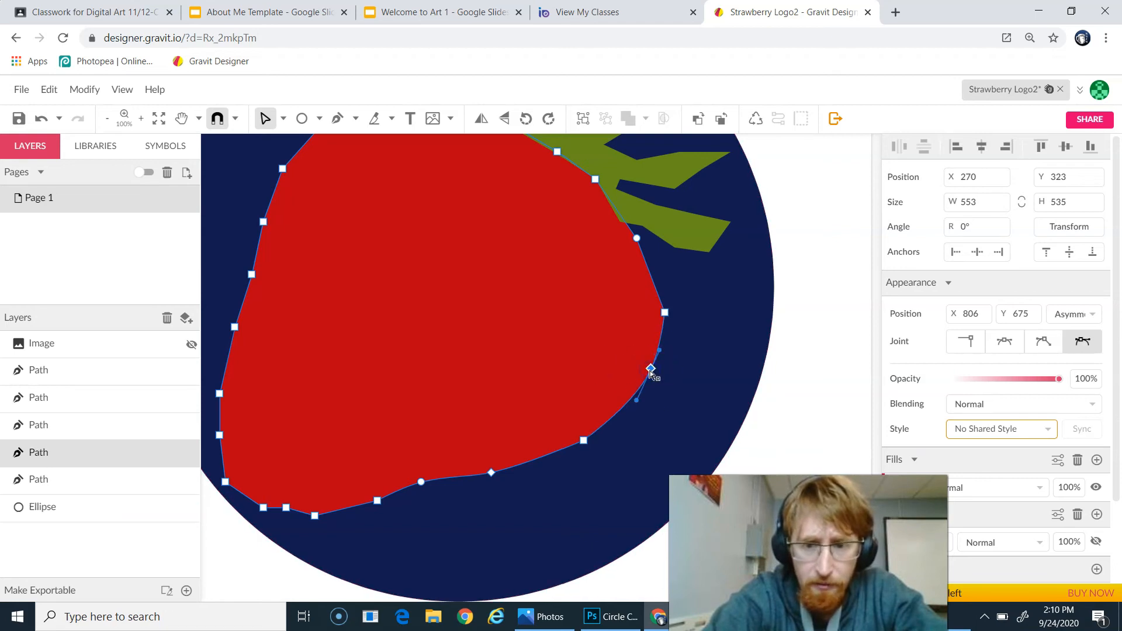
click(665, 314)
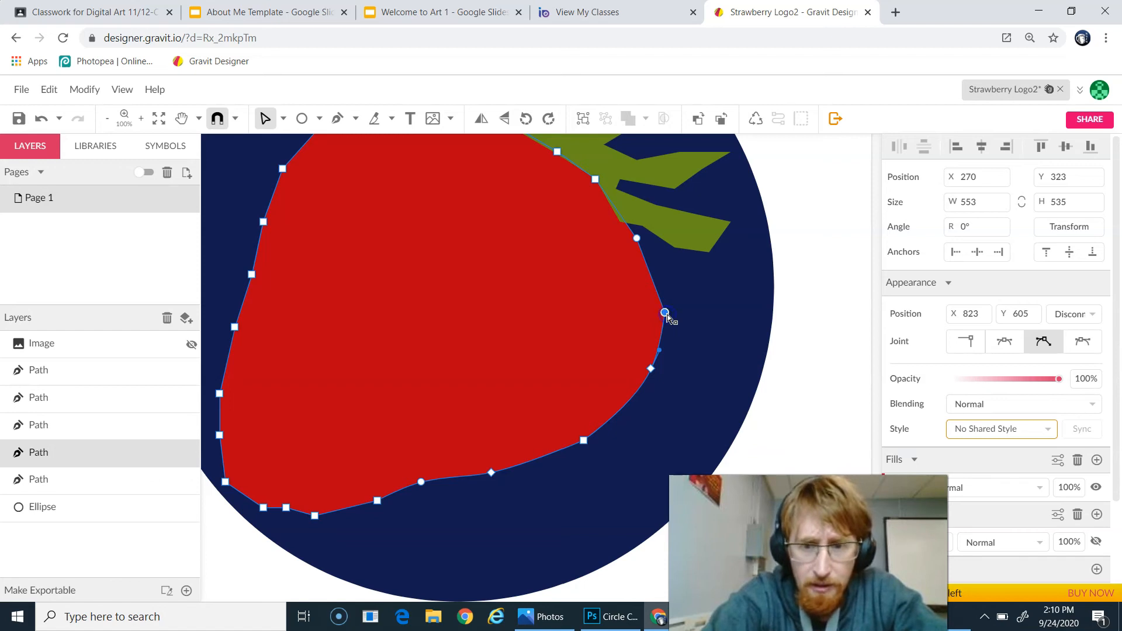
scroll(655, 315, up, 2)
scroll(671, 418, down, 2)
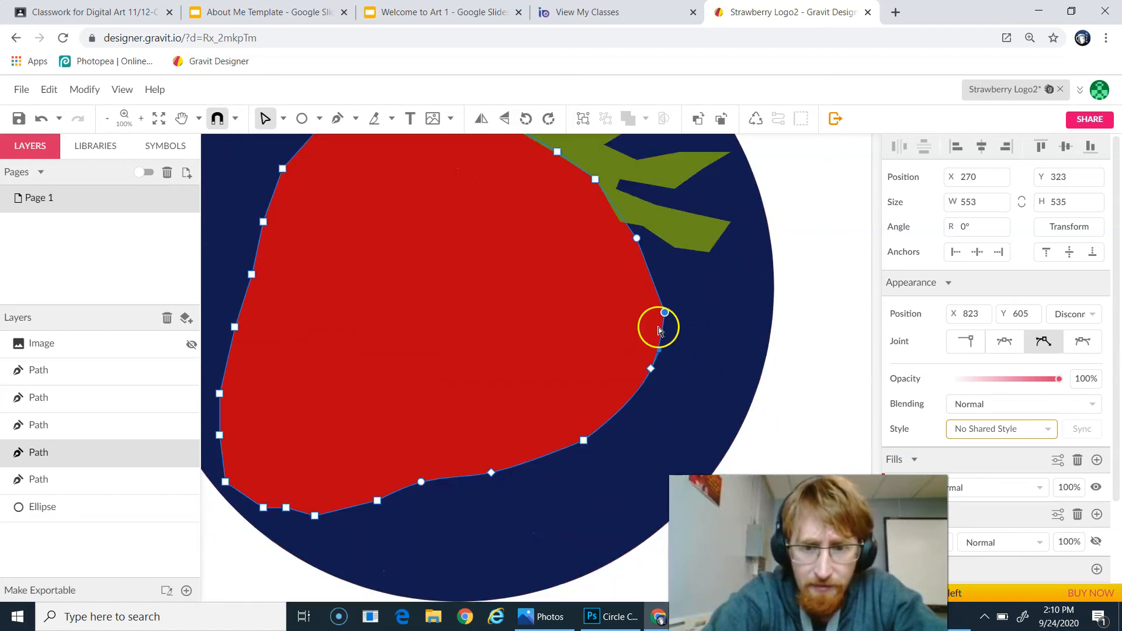
double_click(664, 314)
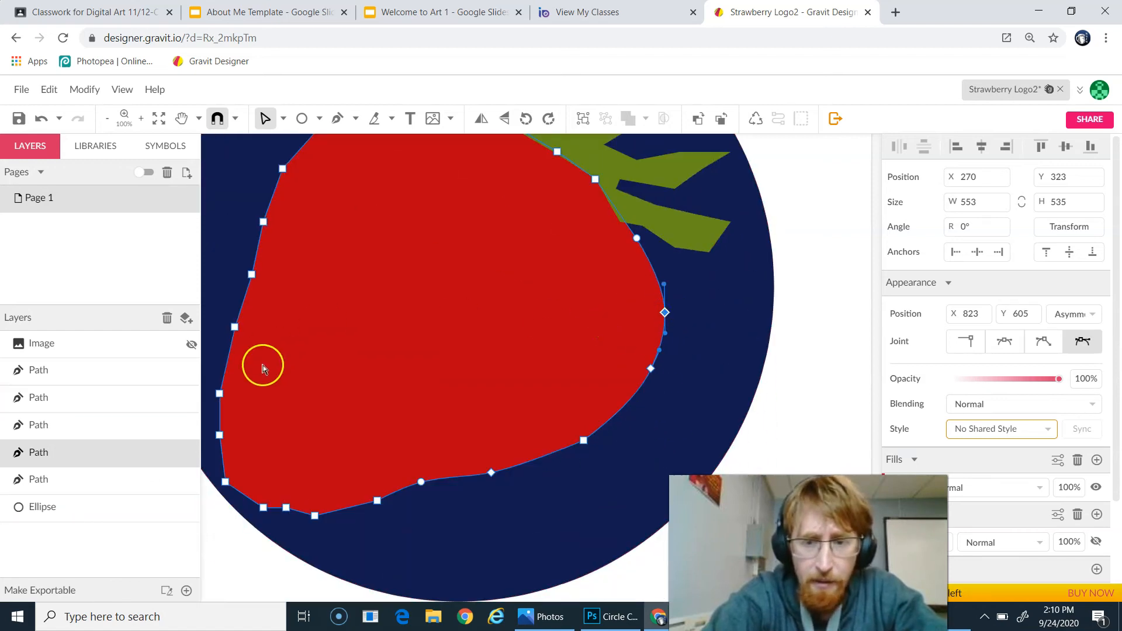
Step: Show the hidden strawberry photo over the shapes to compare the body's outline with it
drag(363, 329, 478, 425)
drag(463, 466, 449, 389)
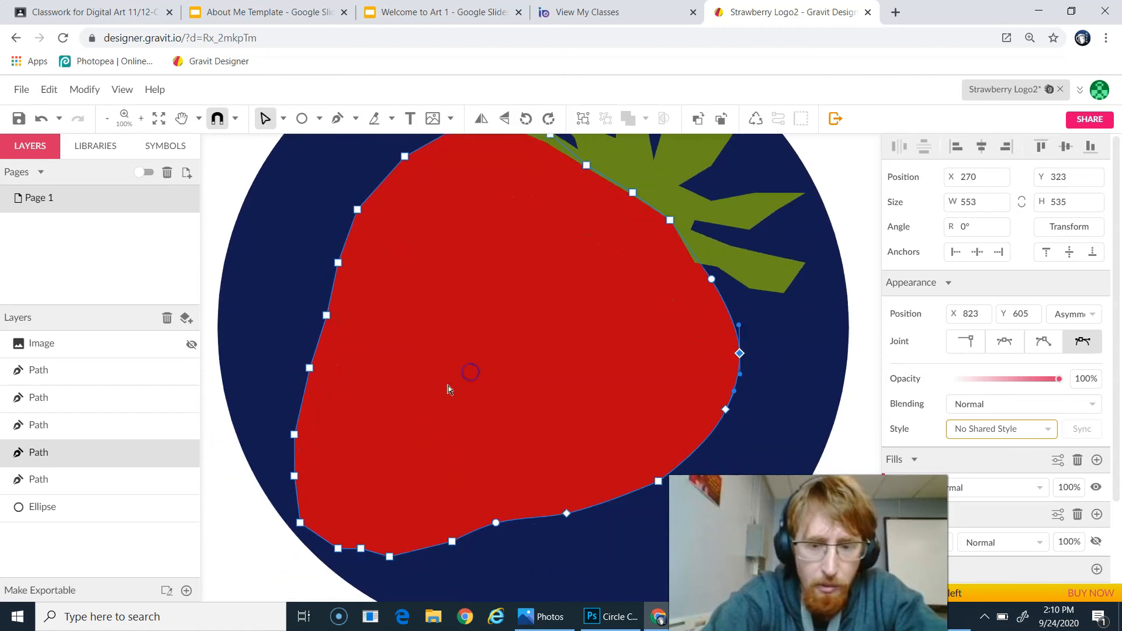
click(194, 345)
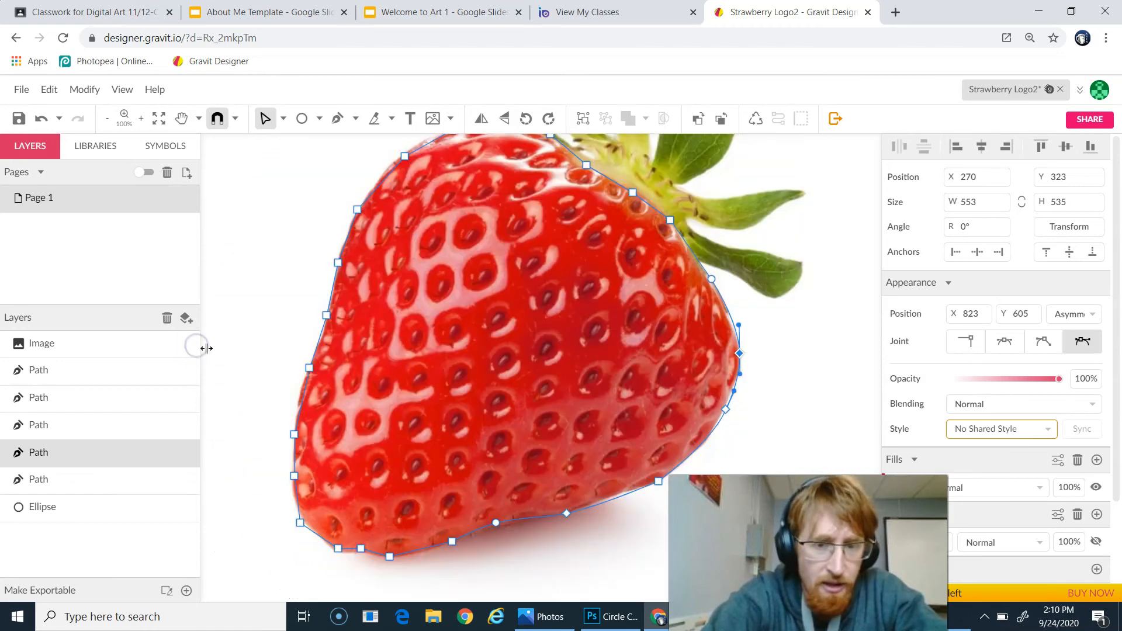
scroll(207, 348, down, 1)
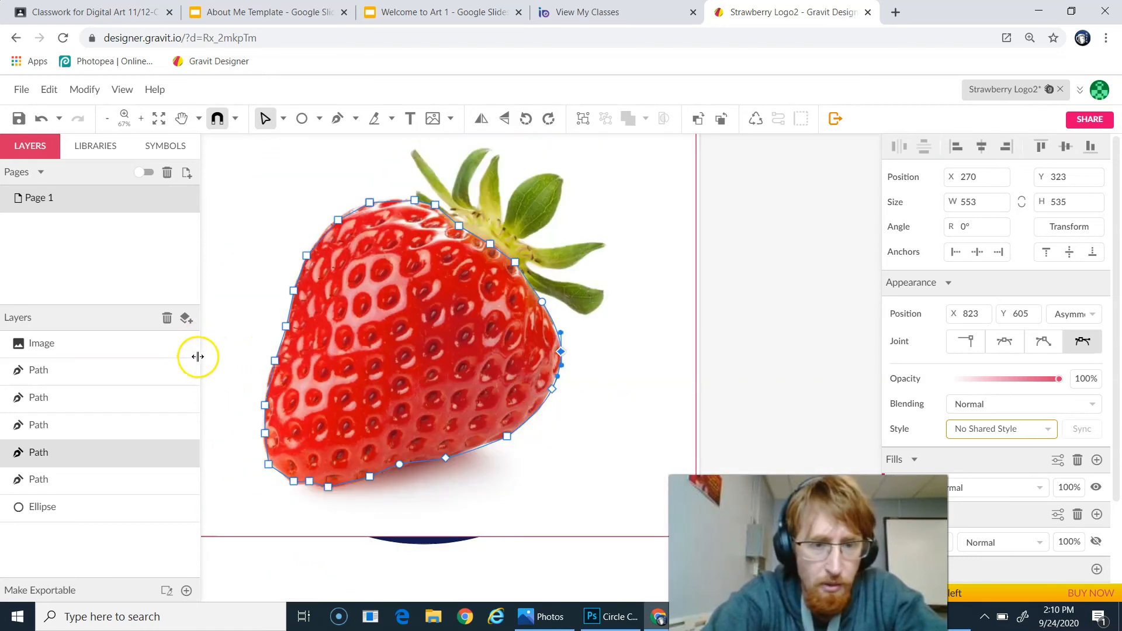
Step: Trace a closed, spiky highlight about 160 × 126 px over the bright patch on the lower-left side of the strawberry photo
click(192, 345)
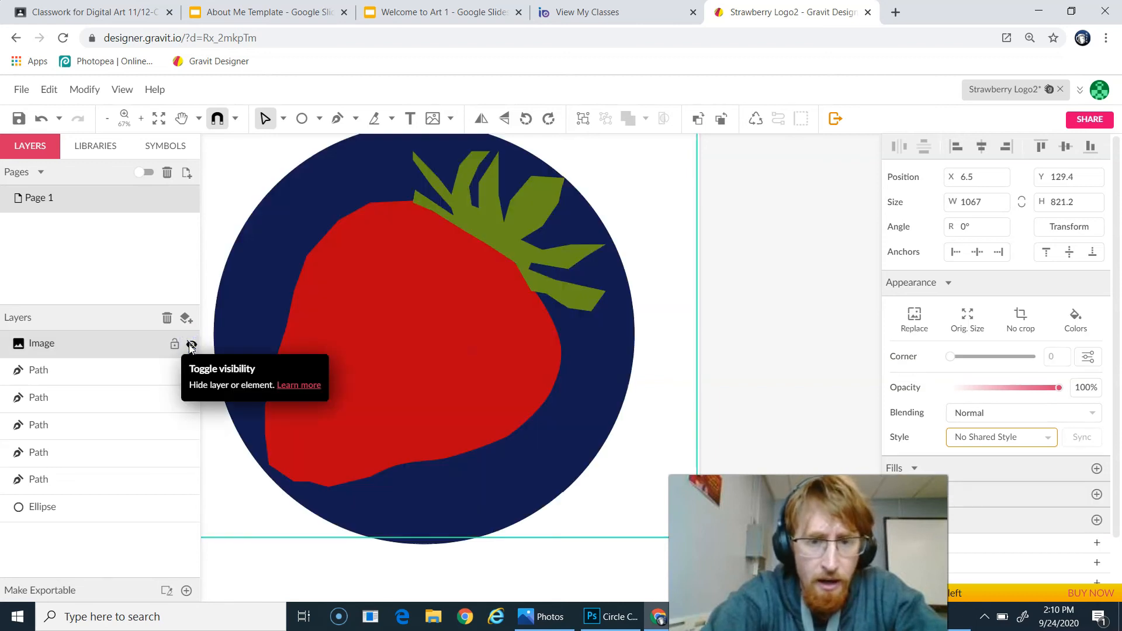
click(192, 344)
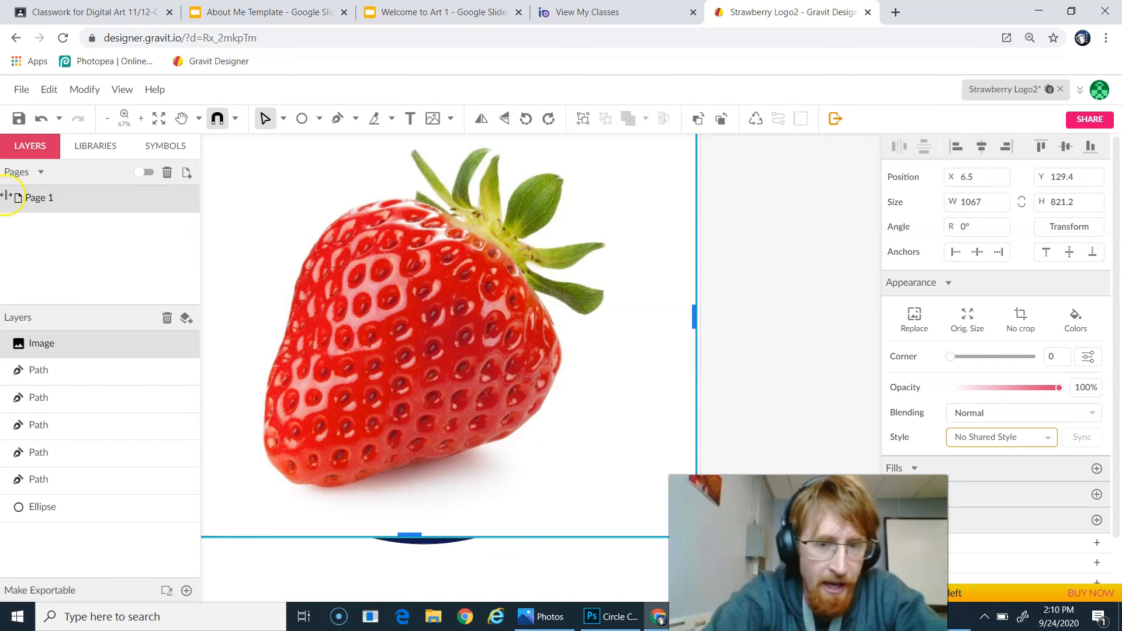
click(339, 119)
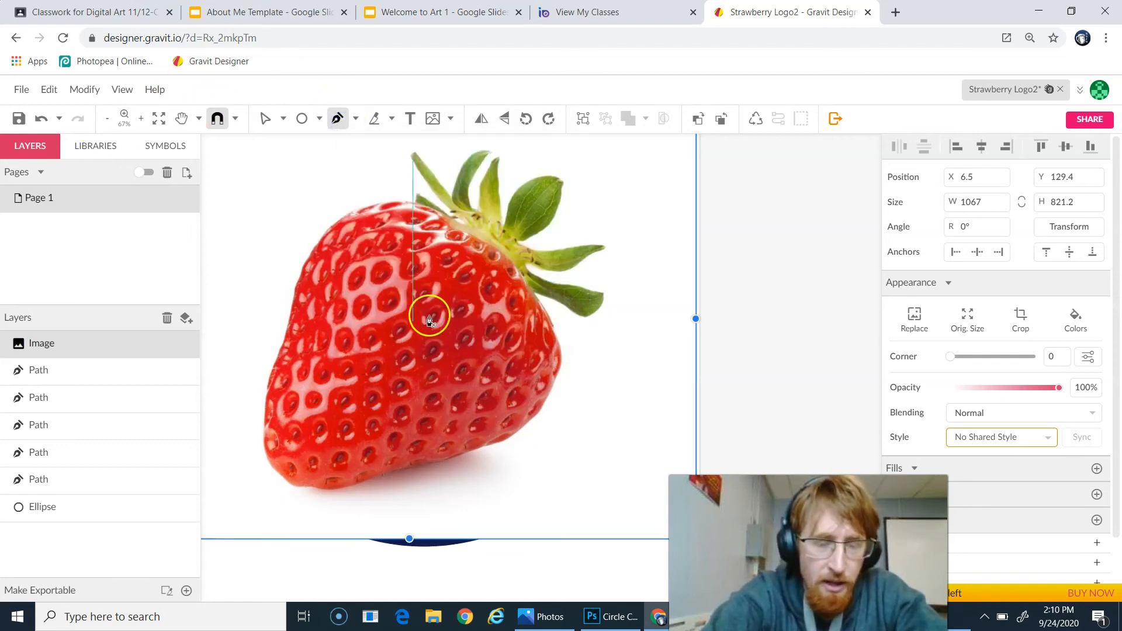
scroll(298, 419, up, 1)
scroll(304, 410, left, 1)
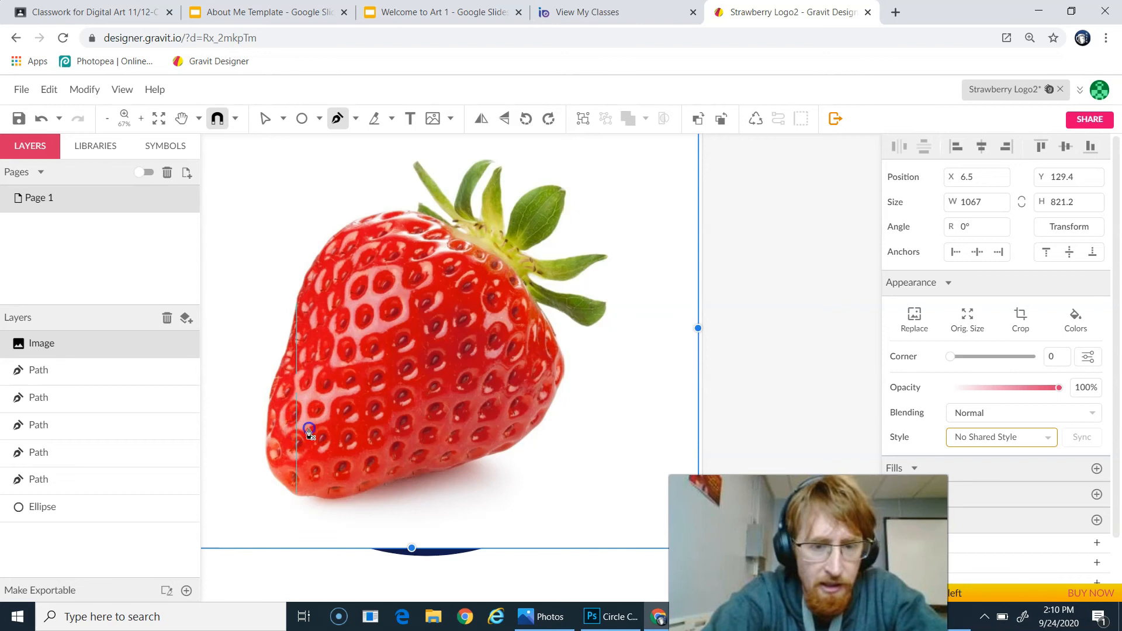
click(309, 429)
click(330, 413)
click(347, 395)
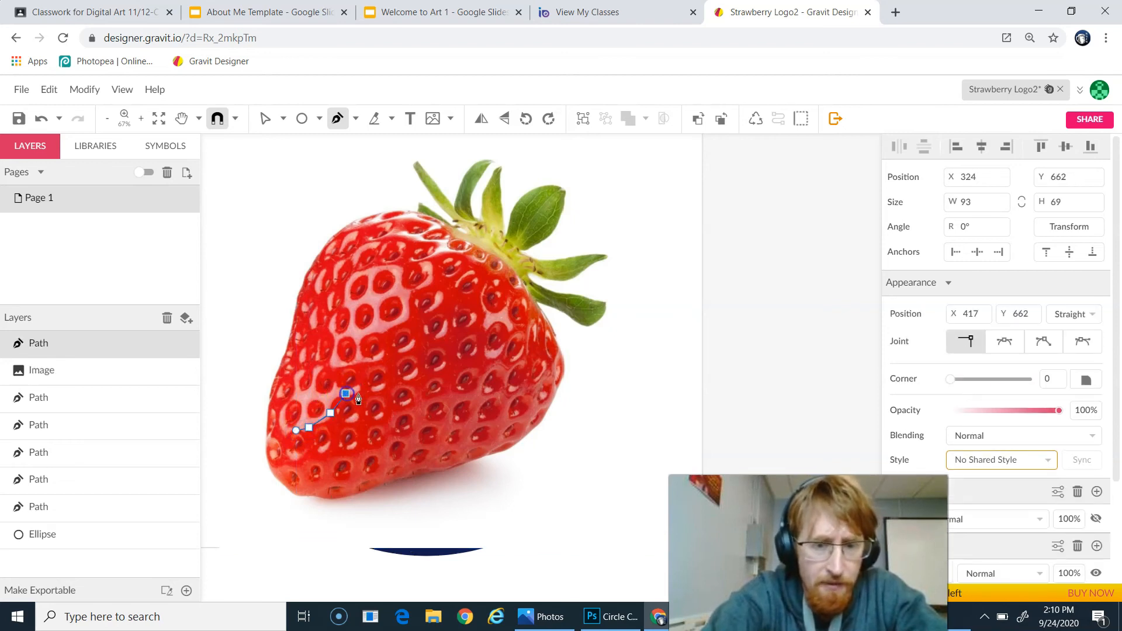
click(363, 386)
click(323, 364)
click(309, 383)
click(288, 393)
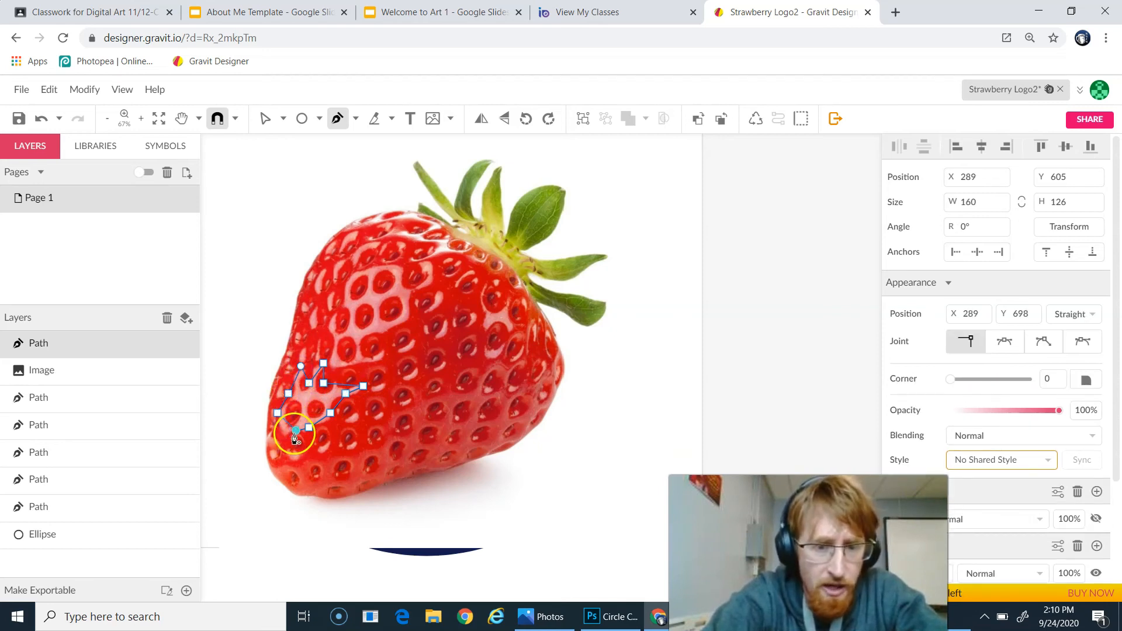
click(295, 436)
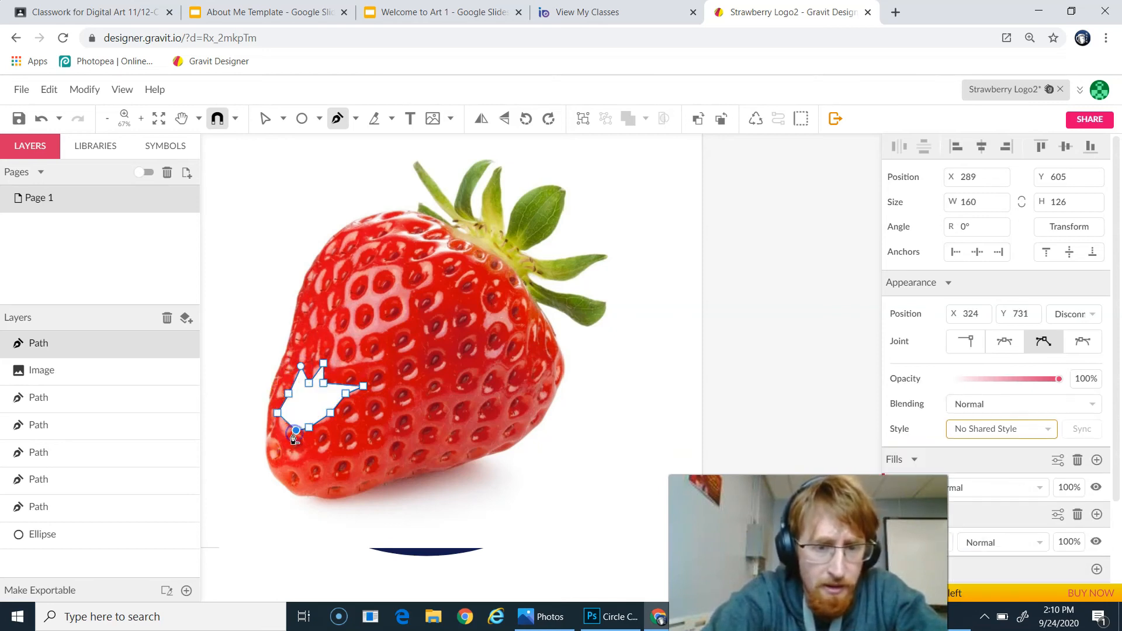
Step: Fill the new lower-left highlight with the light pink sampled from the strawberry photo and finish editing its path
click(1098, 490)
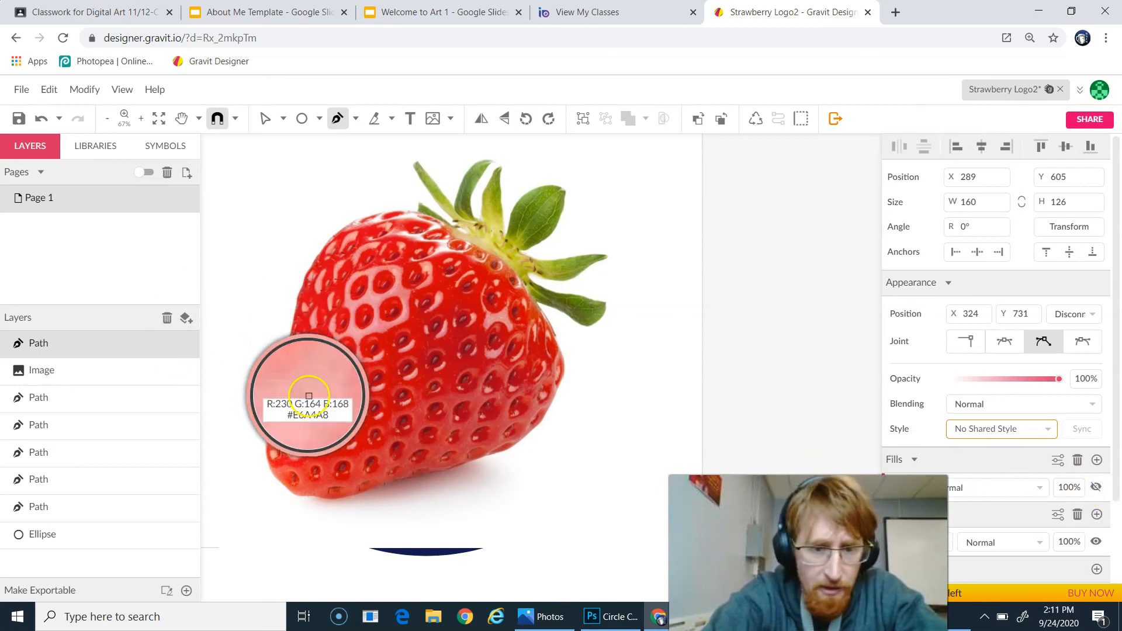
click(309, 398)
click(336, 128)
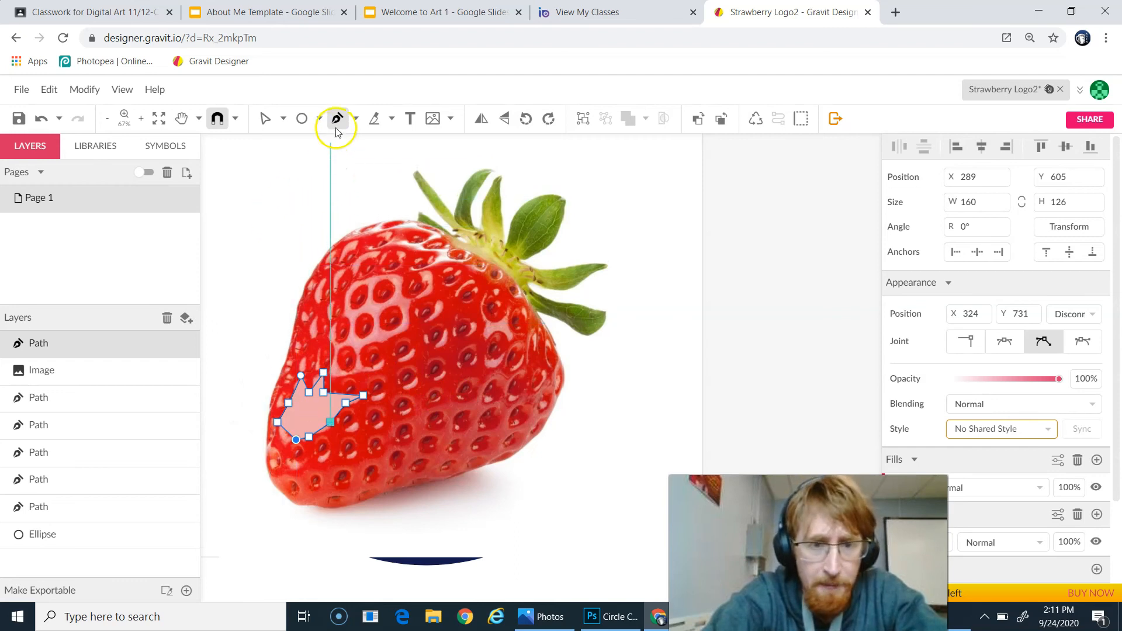
key(Escape)
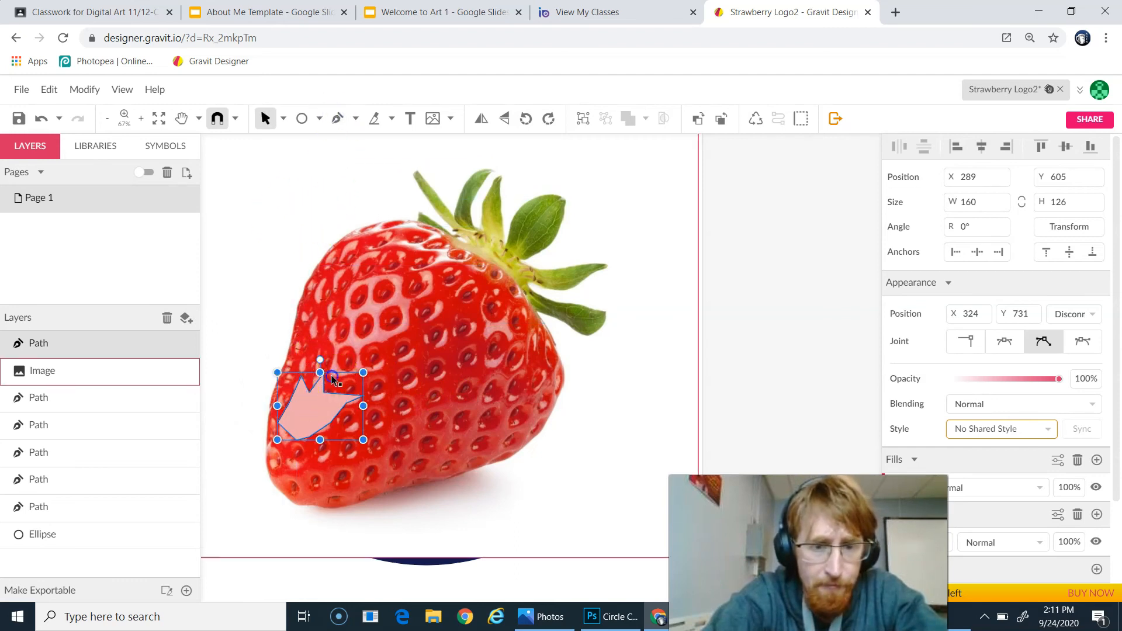
Step: Trace a second closed highlight about 159 × 185 px over the bright patch above the first highlight on the photo
click(327, 363)
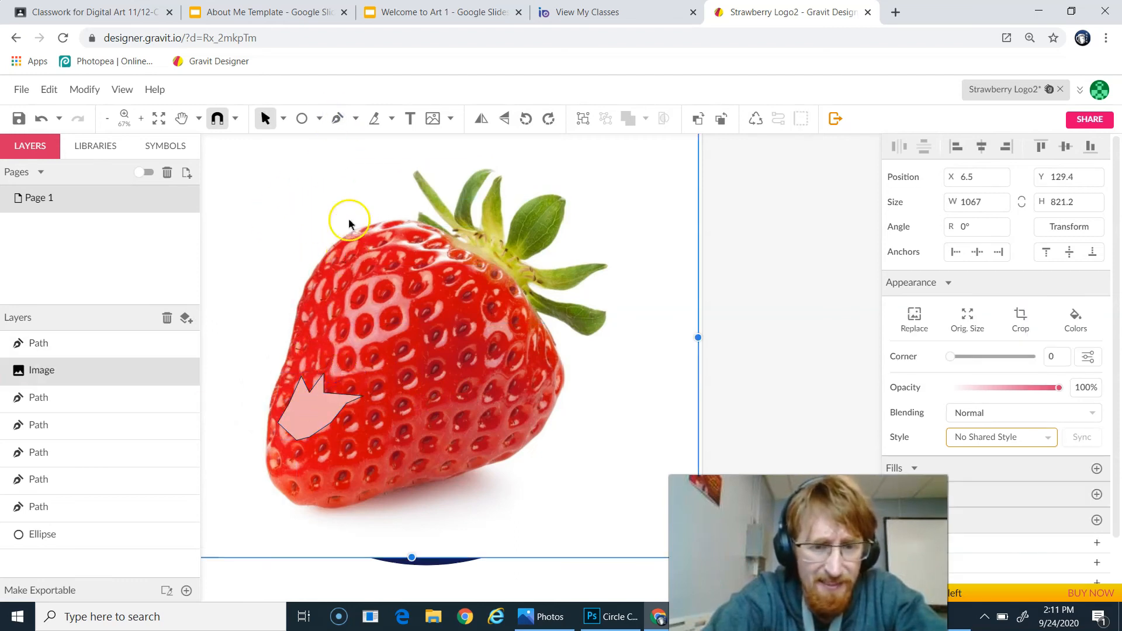
click(331, 373)
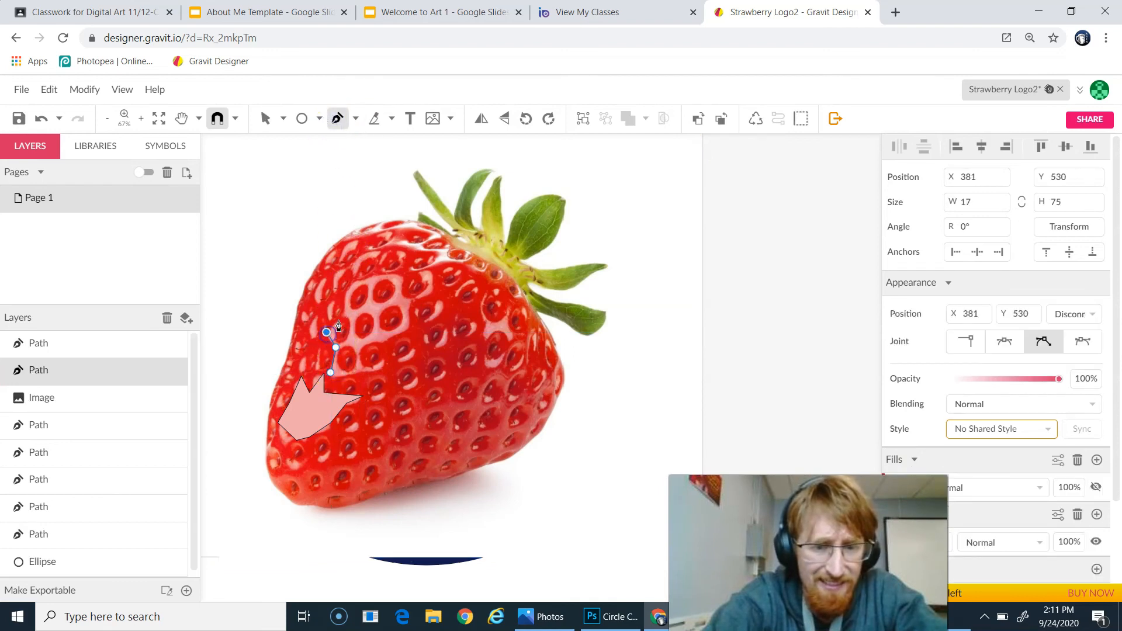
click(335, 323)
click(345, 300)
drag(363, 280, 397, 278)
click(396, 278)
click(405, 301)
click(411, 329)
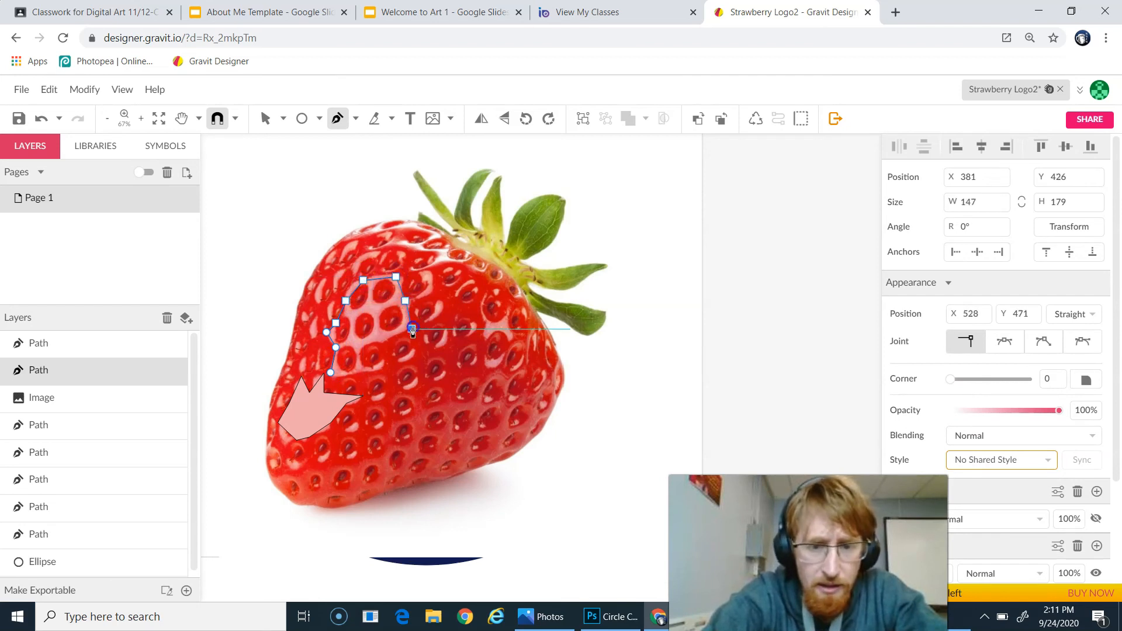
click(373, 355)
click(377, 372)
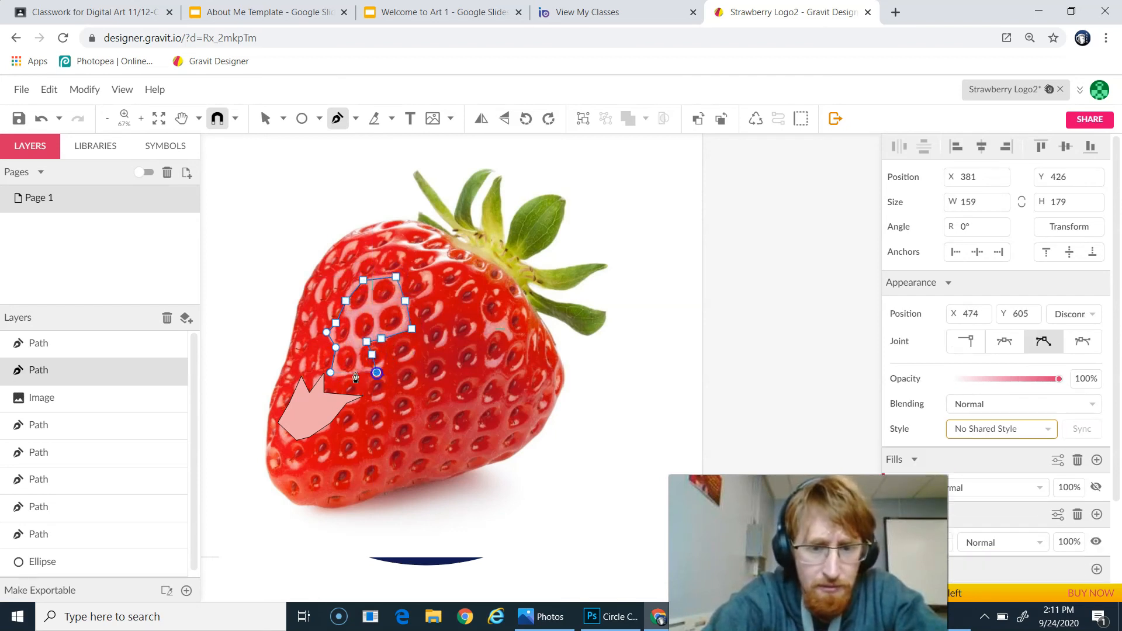
click(334, 373)
click(333, 376)
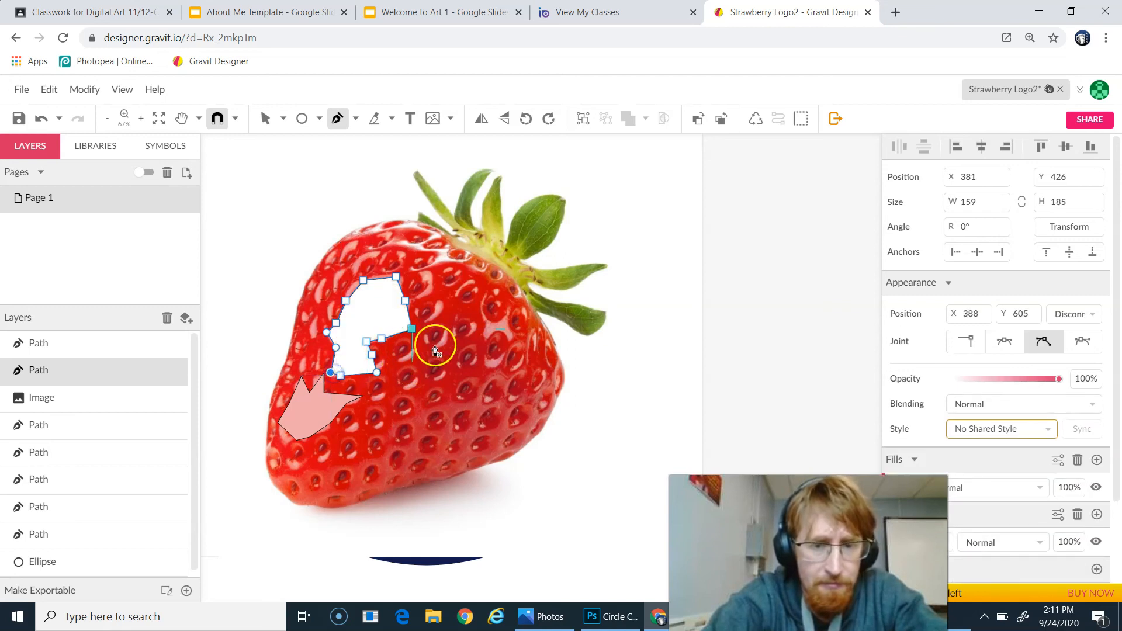
Step: Fill the second highlight with the light pink sampled from the first highlight and finish editing its path
click(314, 415)
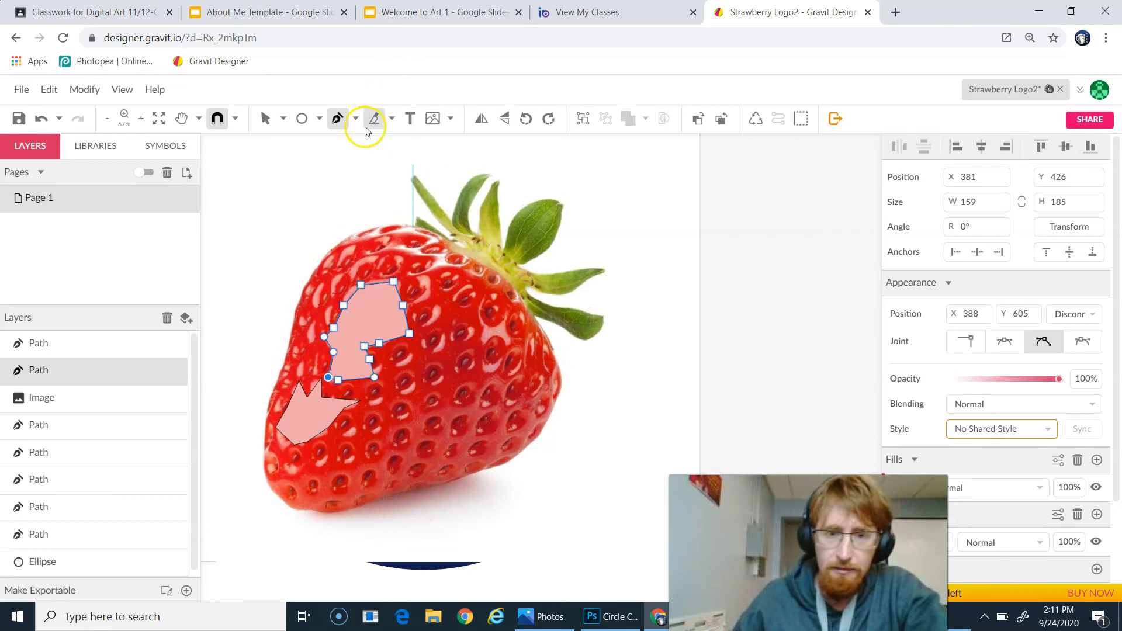
click(334, 121)
key(v)
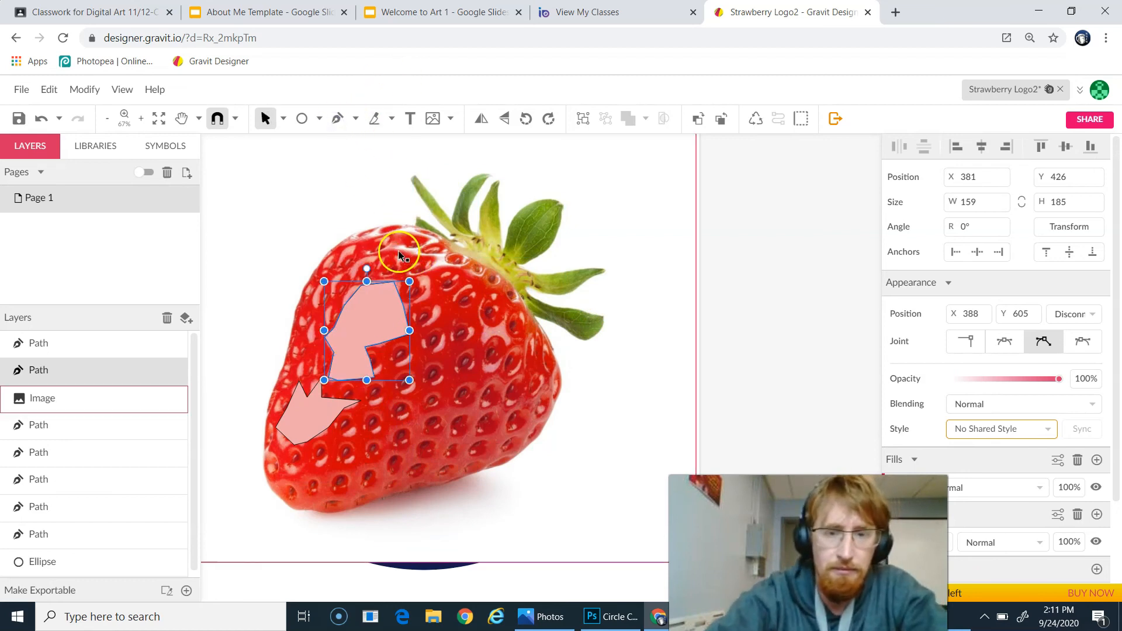
Step: Trace a jagged third highlight about 173 × 88 px near the strawberry's top below the leaves and fill it with the same pink
click(392, 251)
click(338, 119)
click(387, 231)
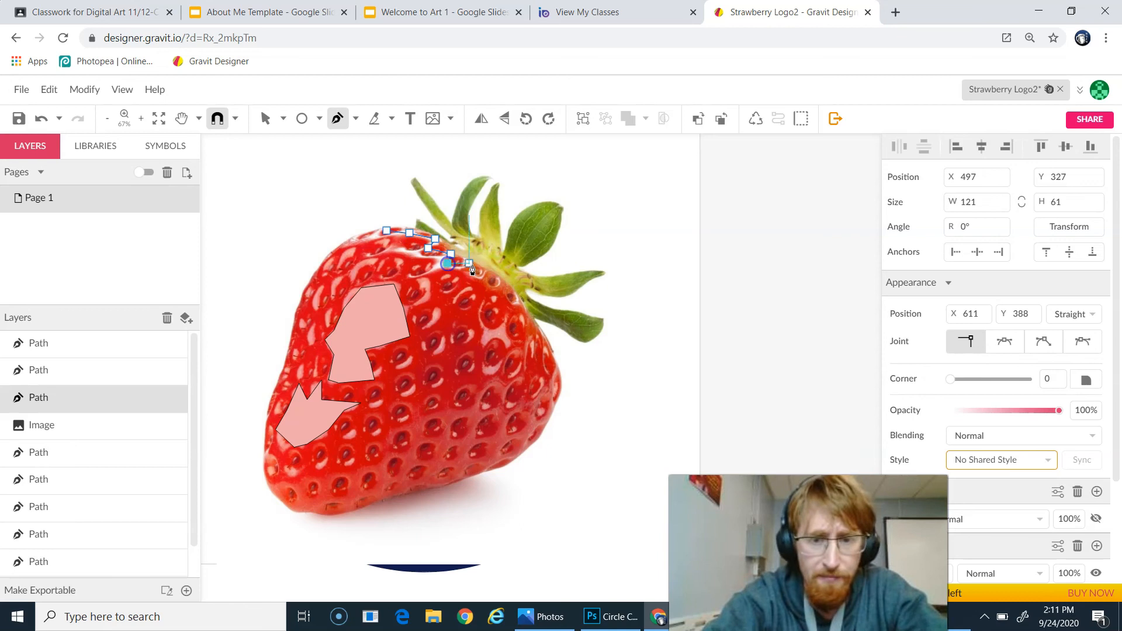
click(431, 272)
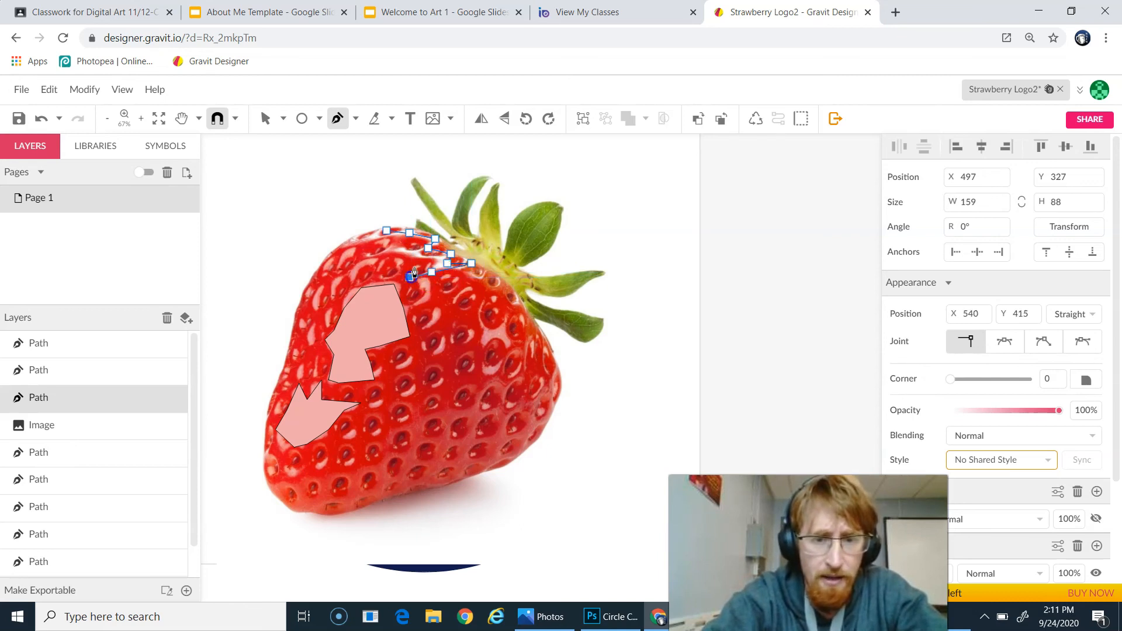
click(400, 255)
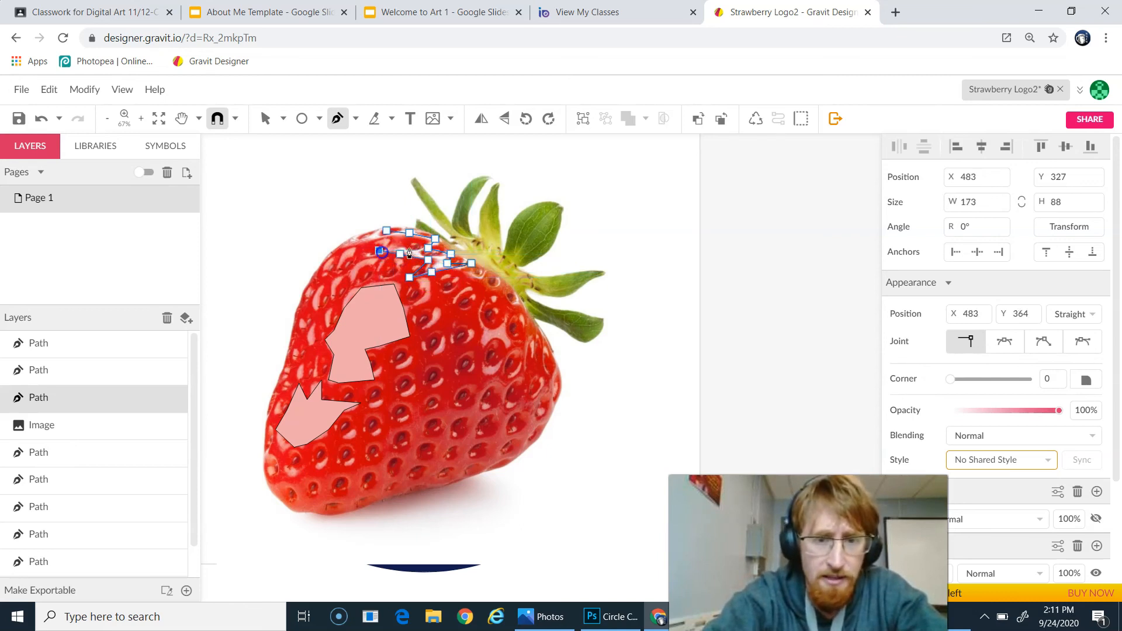
click(386, 231)
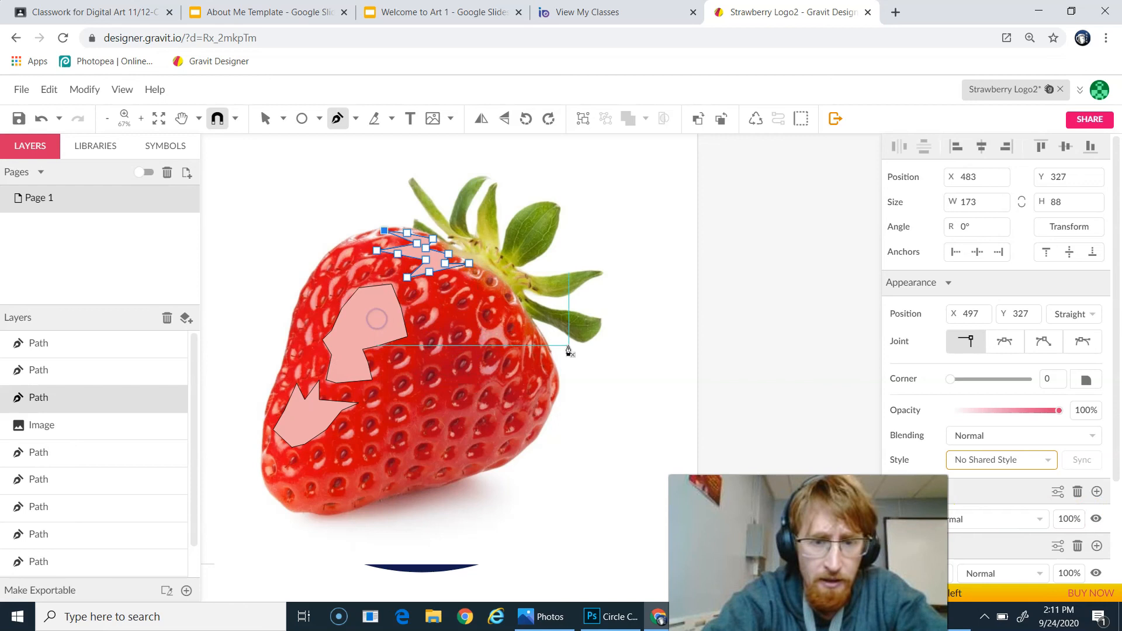
Step: Hide the borders of all three pink highlight shapes
click(1097, 573)
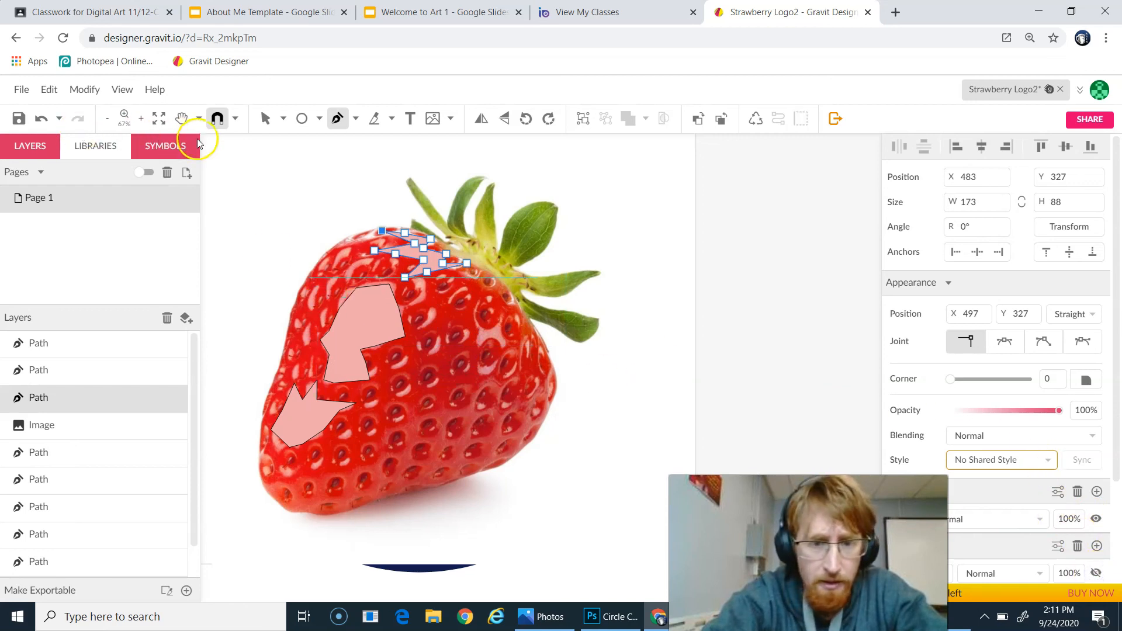
click(253, 123)
click(371, 339)
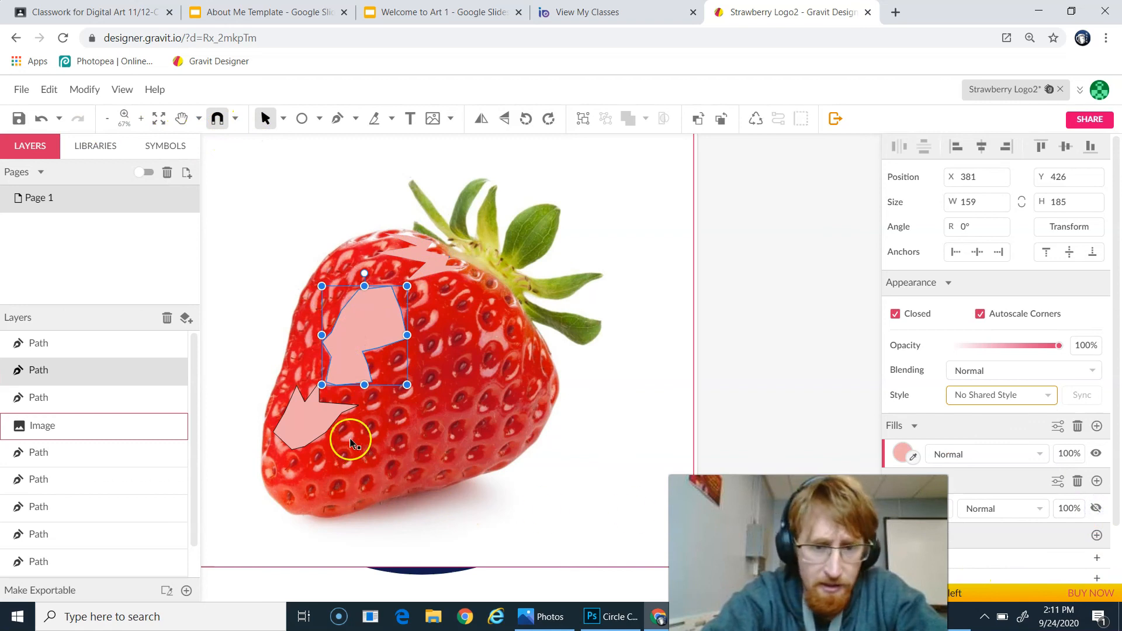
click(330, 415)
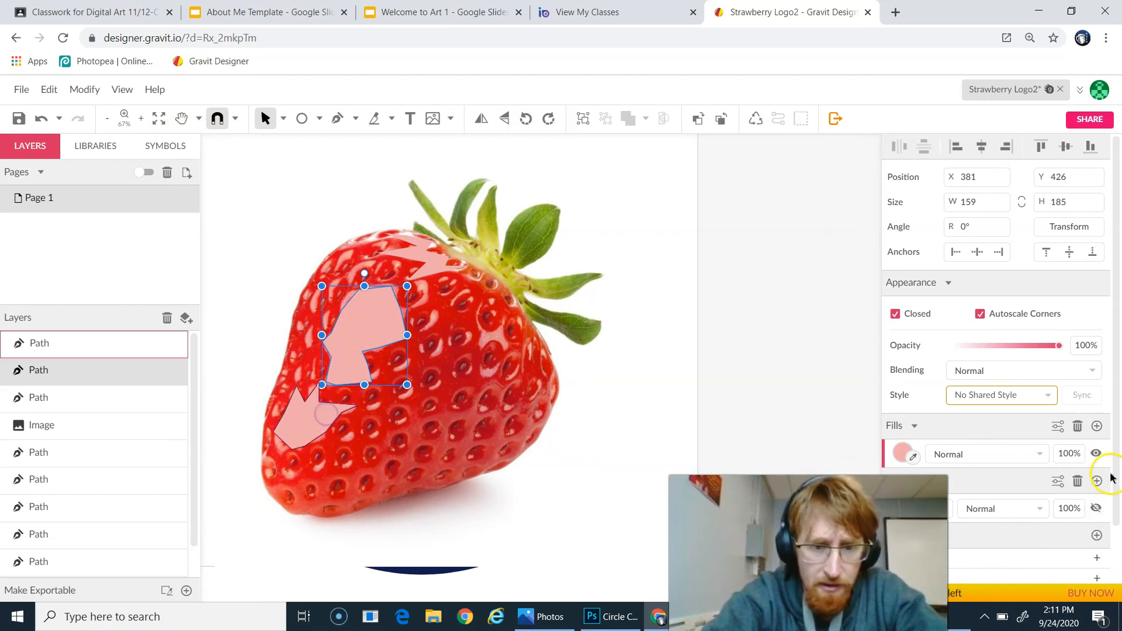
click(1093, 506)
Step: Hide the strawberry photo, clear the selection and review the whole logo on its navy circle
scroll(101, 383, down, 1)
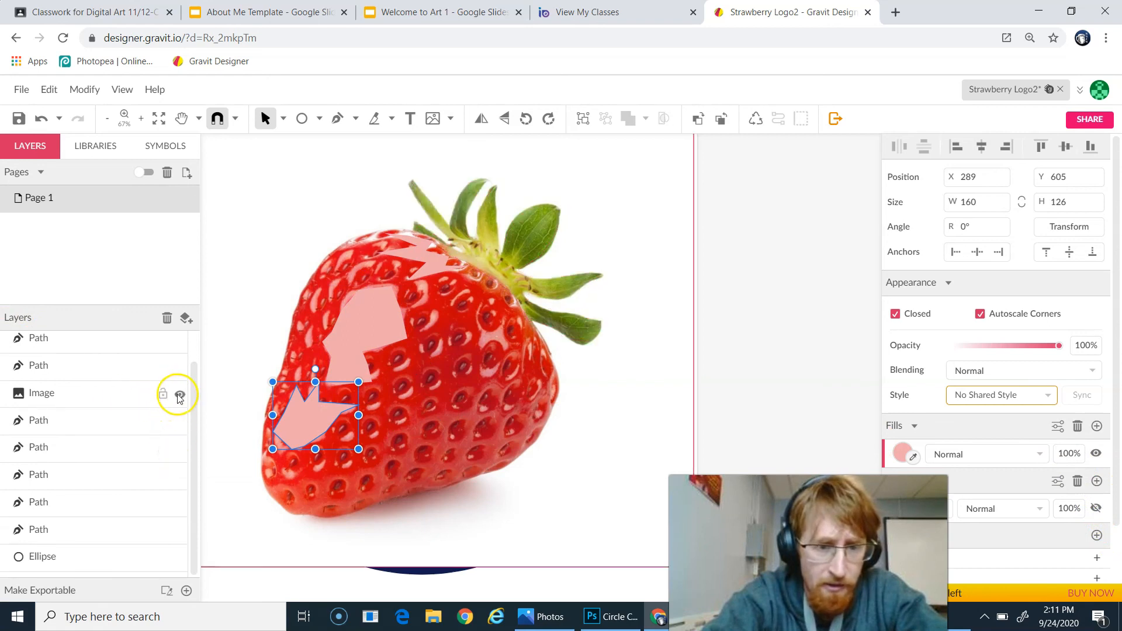
click(180, 394)
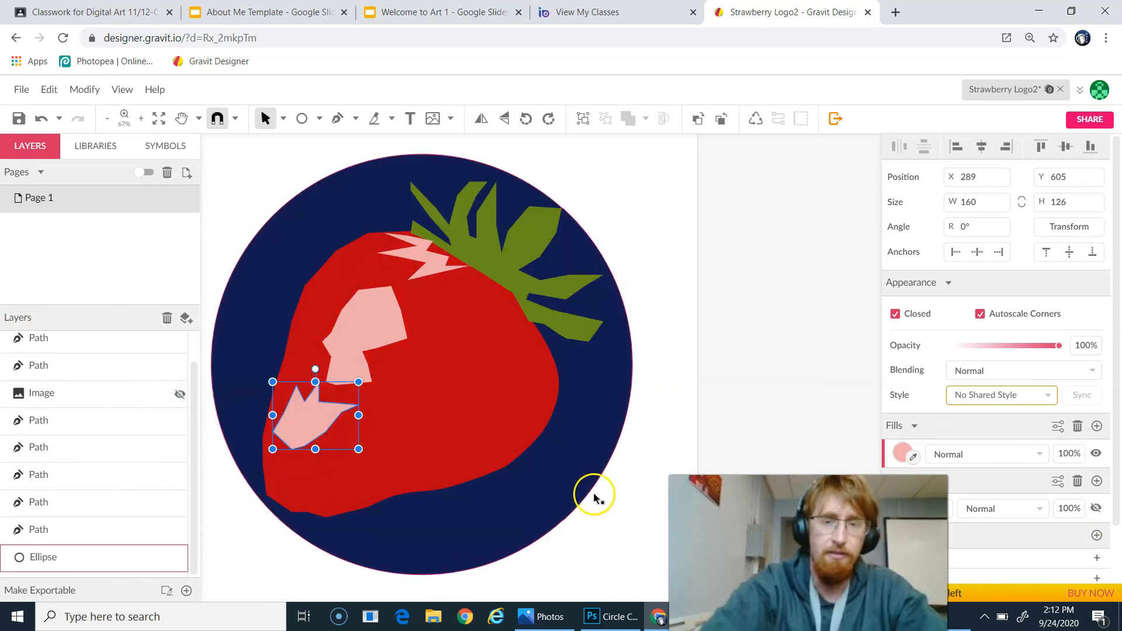
scroll(471, 307, down, 2)
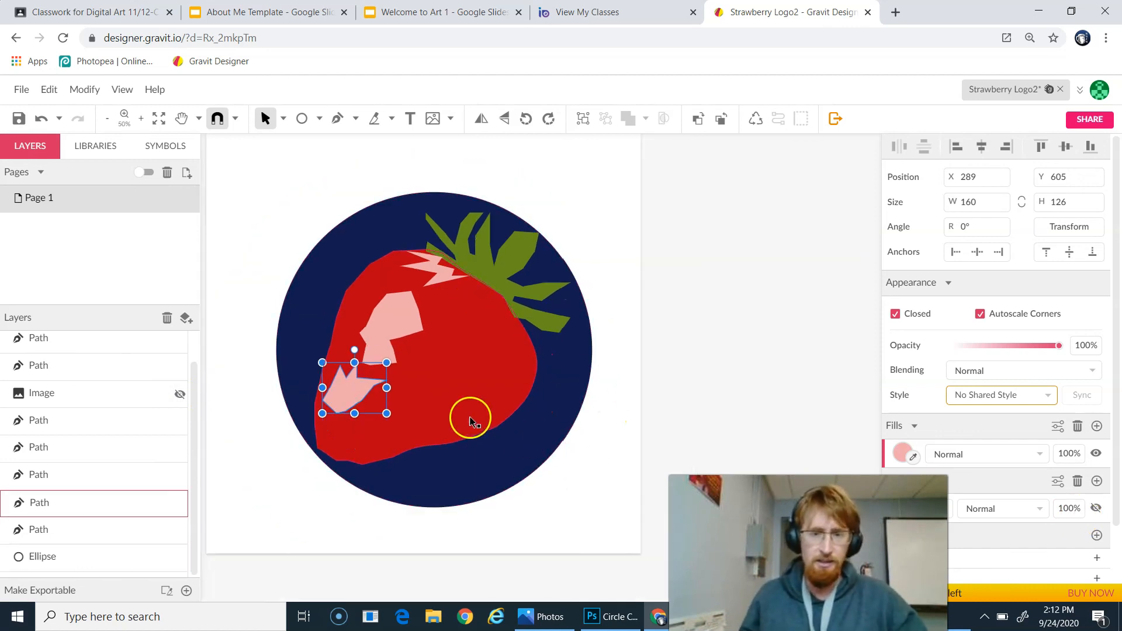
key(space)
drag(473, 421, 570, 423)
click(383, 415)
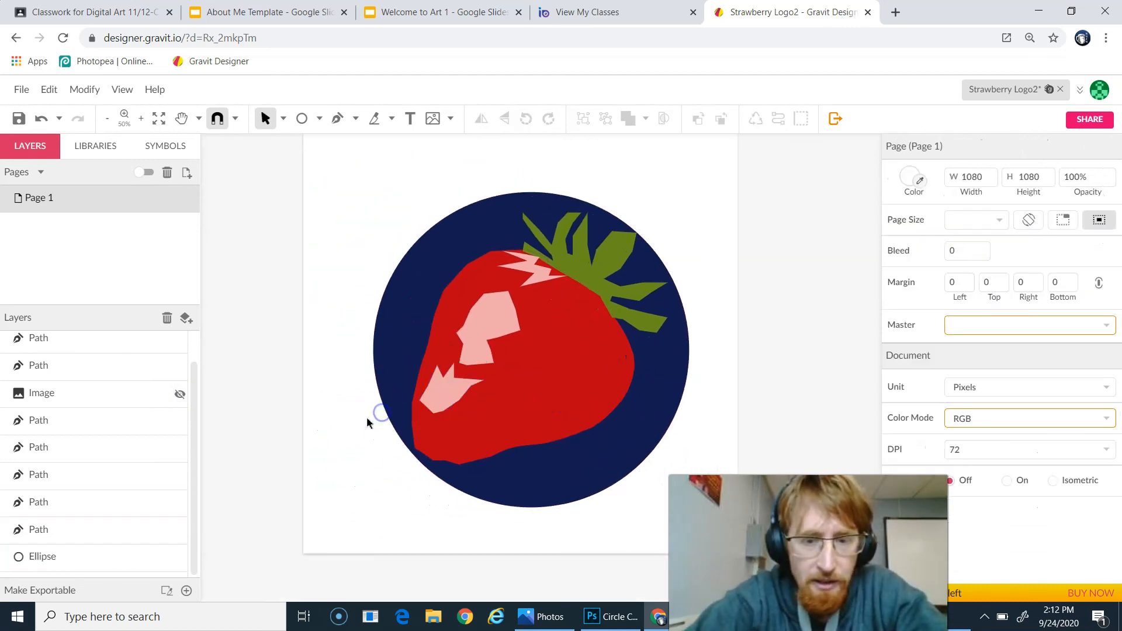
scroll(367, 444, up, 2)
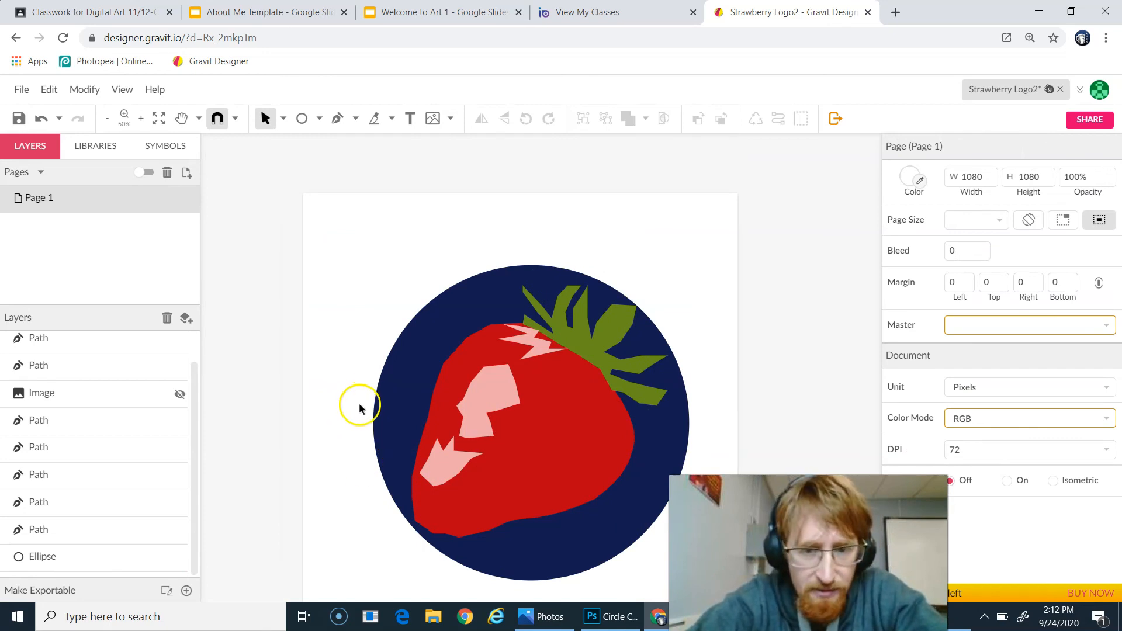
scroll(367, 395, up, 2)
scroll(374, 390, down, 2)
scroll(377, 386, down, 2)
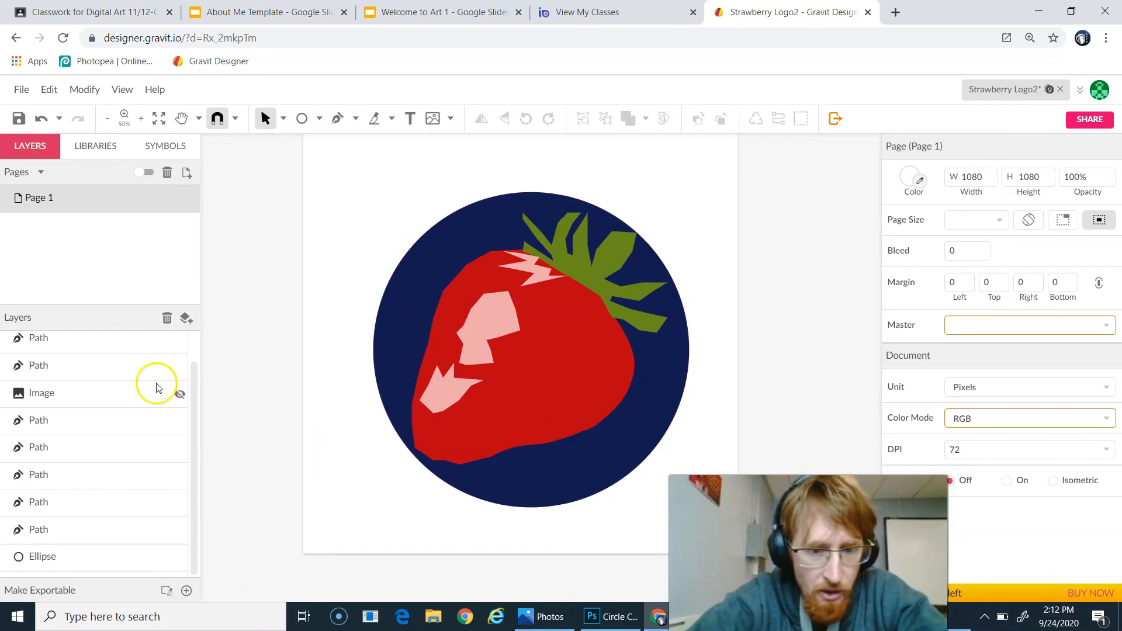
Step: Save the design and export it as a JPEG image
click(19, 119)
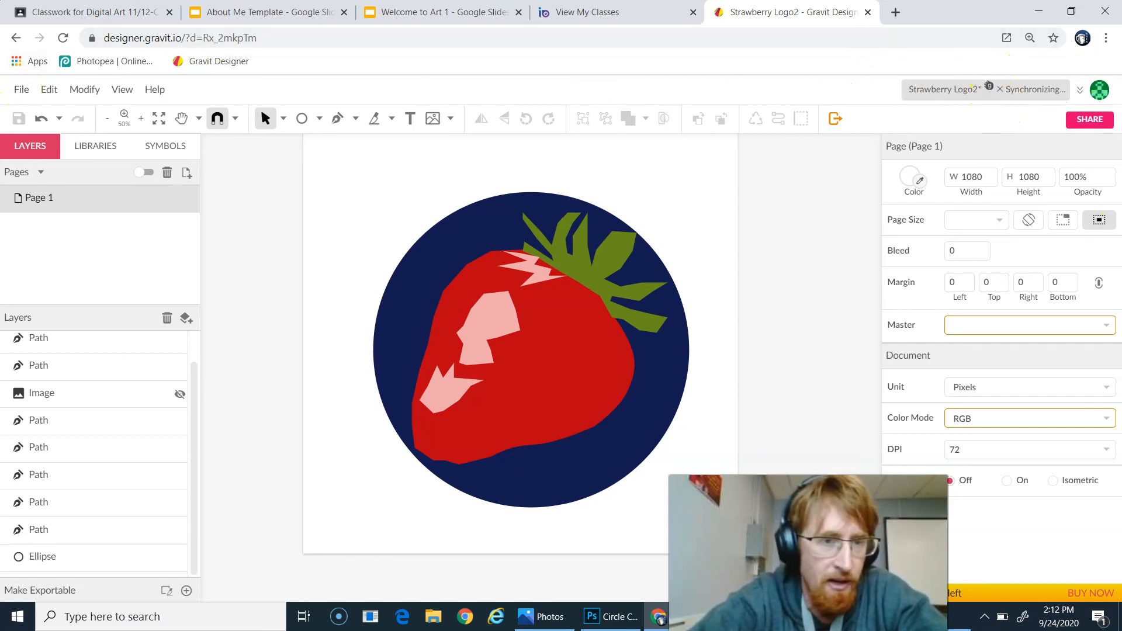
click(22, 89)
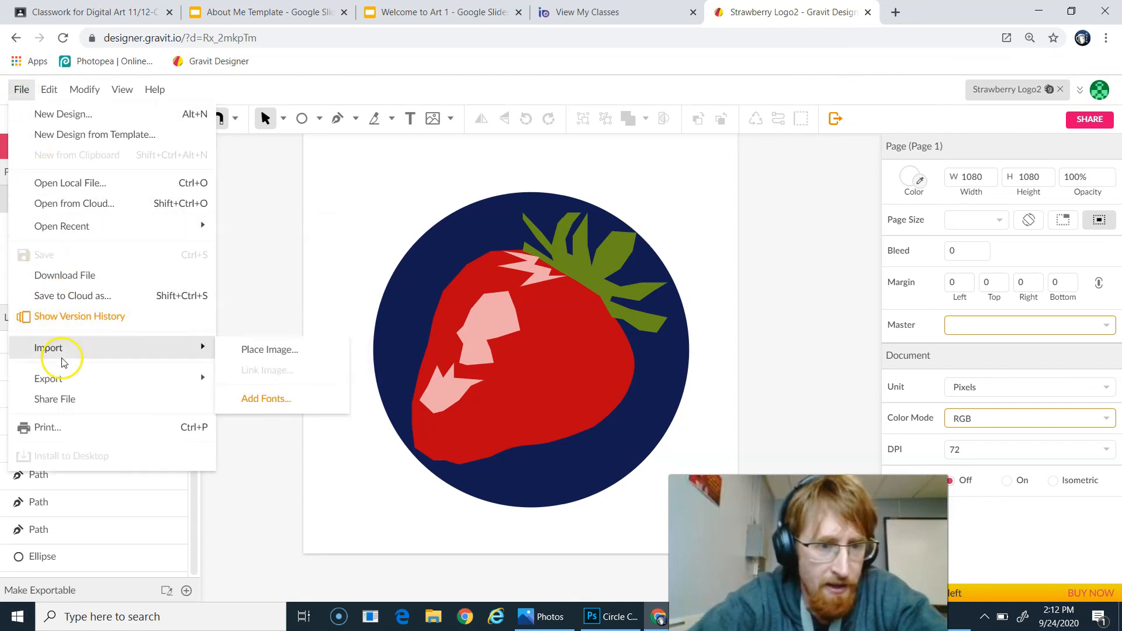
mouse_move(62, 378)
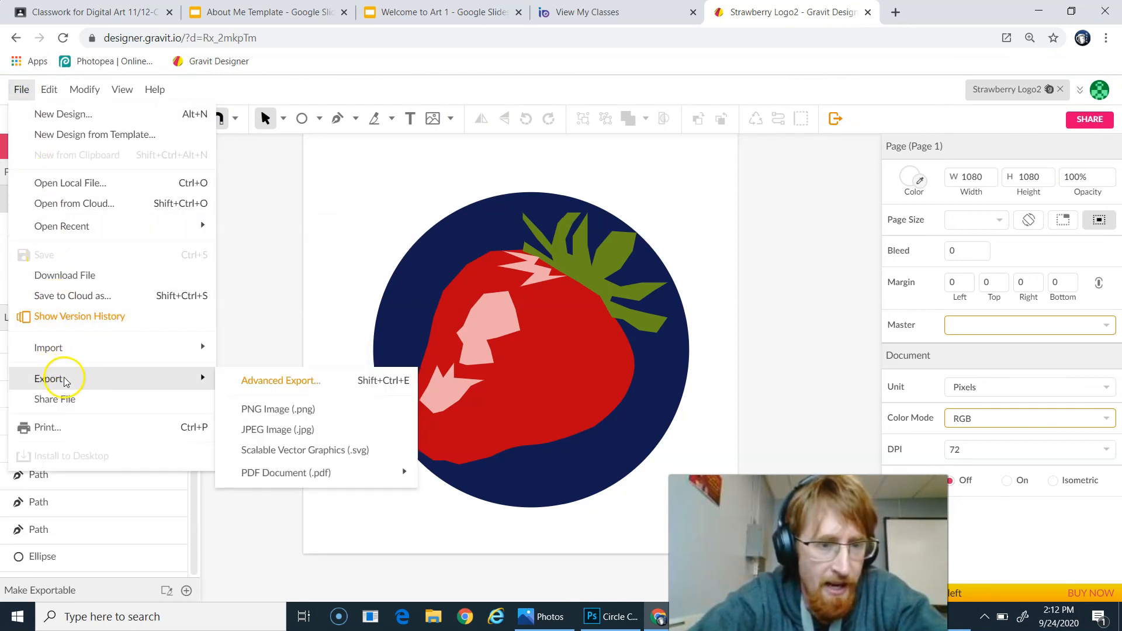
click(308, 431)
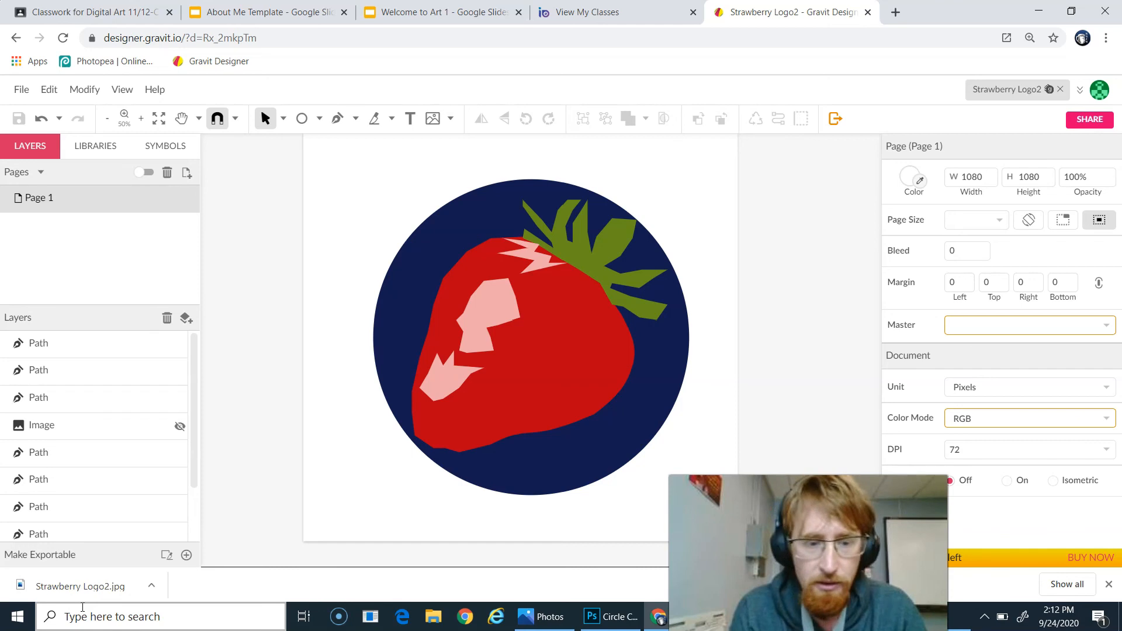
Step: Open the exported Strawberry Logo2.jpg file
click(95, 585)
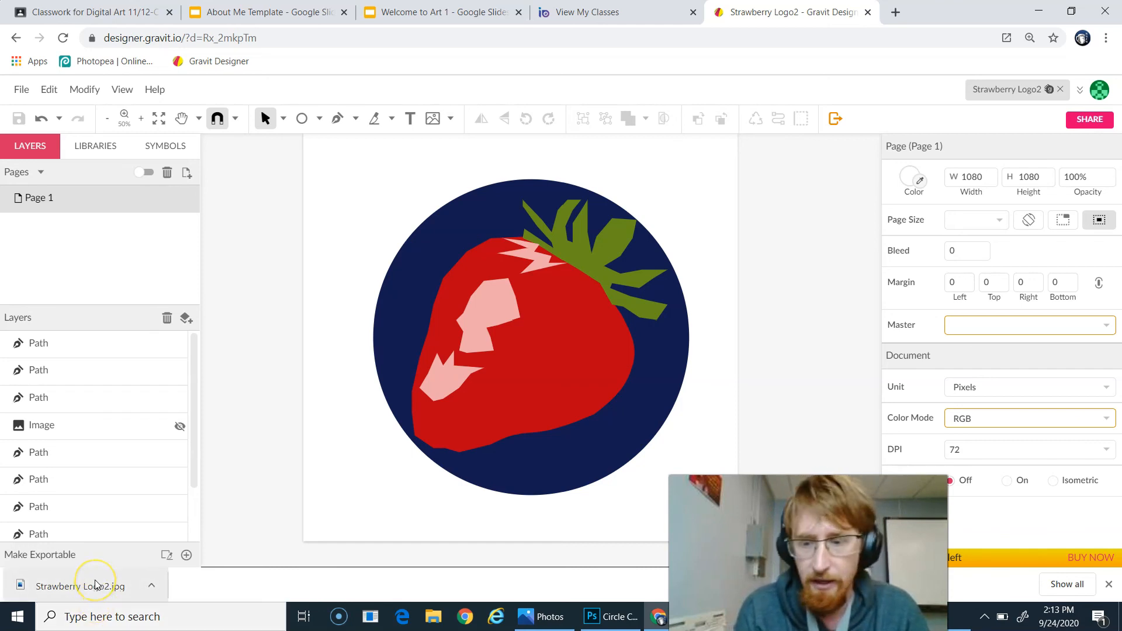